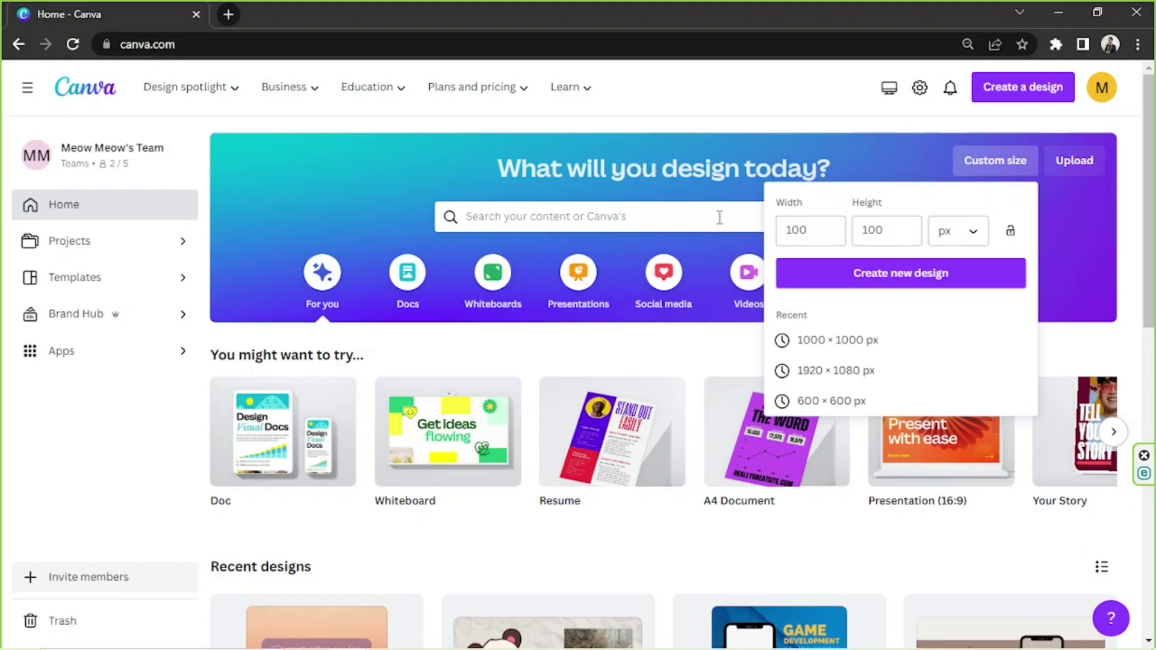
Step: Search Canva's templates for "receipt" and show the full list of matching templates
{"action": "left_click", "coordinate": [719, 217]}
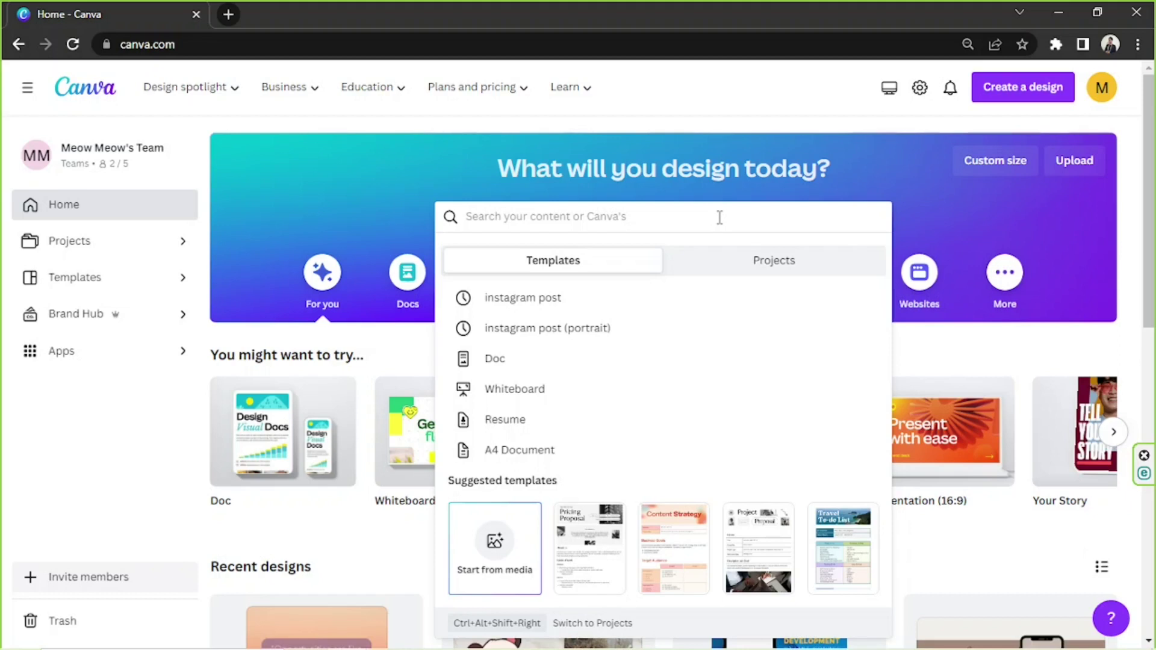
{"action": "type", "text": "receipt"}
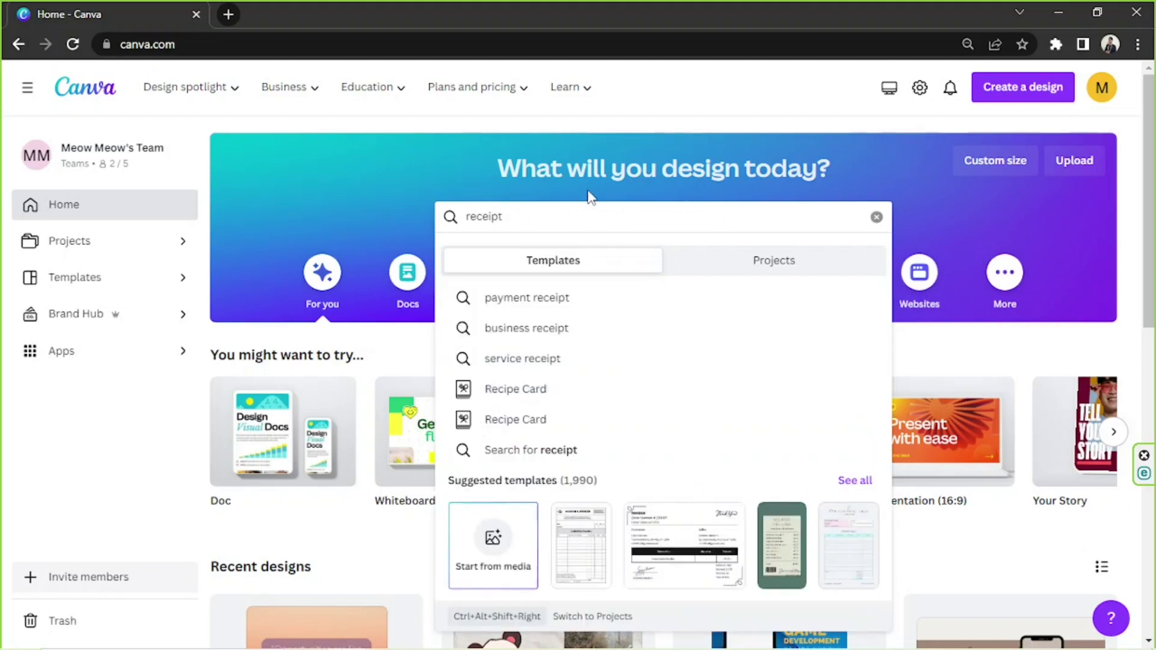
{"action": "left_click", "coordinate": [860, 485]}
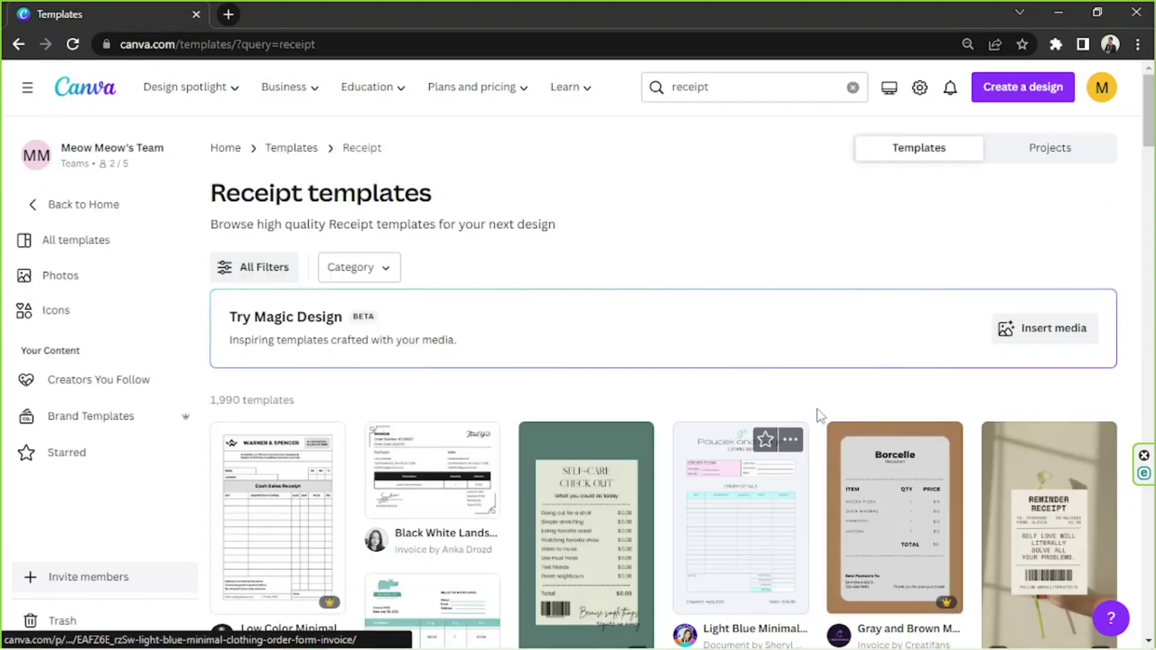
Step: Open the White Color Modern Invoice A4 Document template from the receipt results for customization
{"action": "scroll", "coordinate": [1144, 181], "scroll_direction": "down", "scroll_amount": 4}
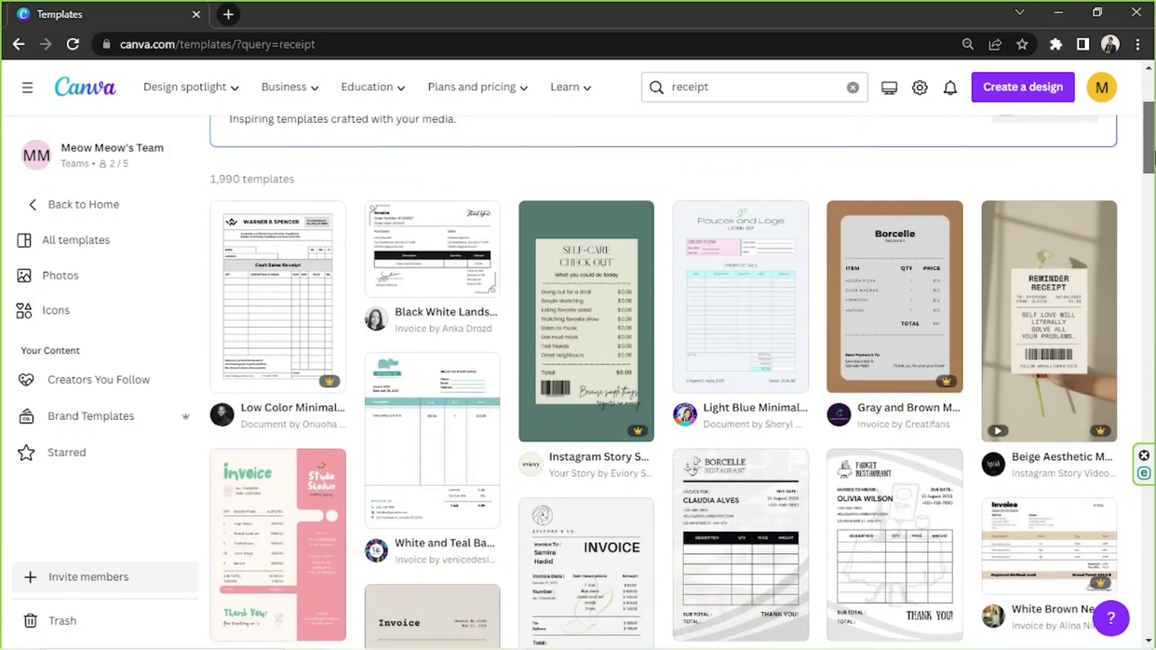
{"action": "scroll", "coordinate": [1106, 319], "scroll_direction": "down", "scroll_amount": 3}
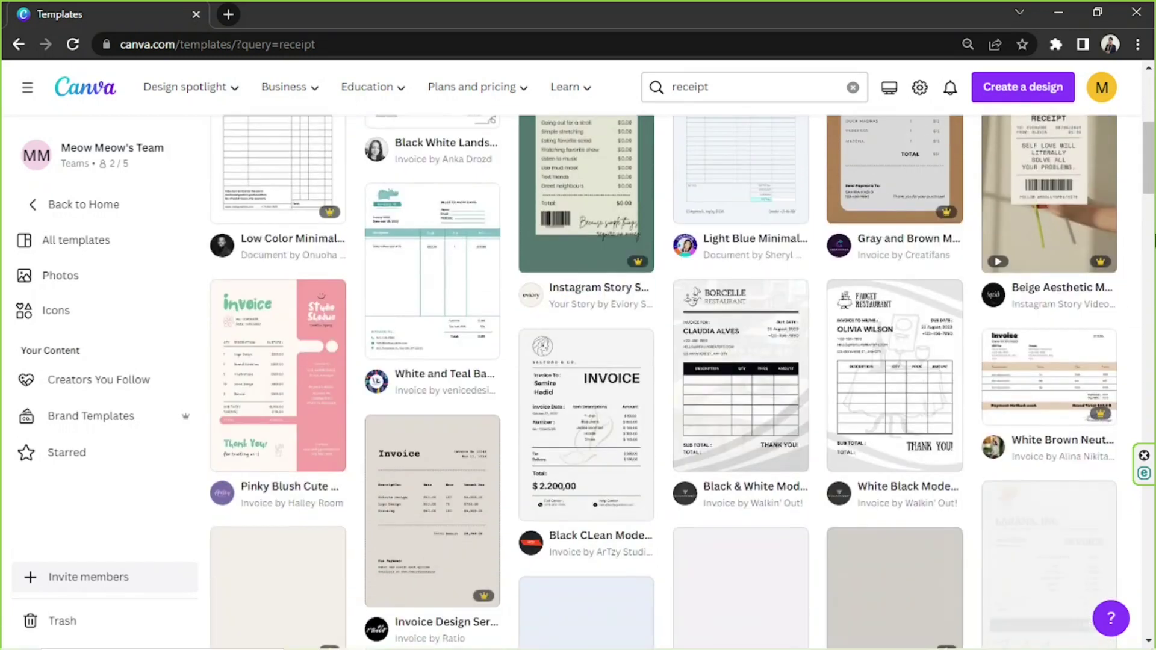
{"action": "scroll", "coordinate": [682, 382], "scroll_direction": "down", "scroll_amount": 4}
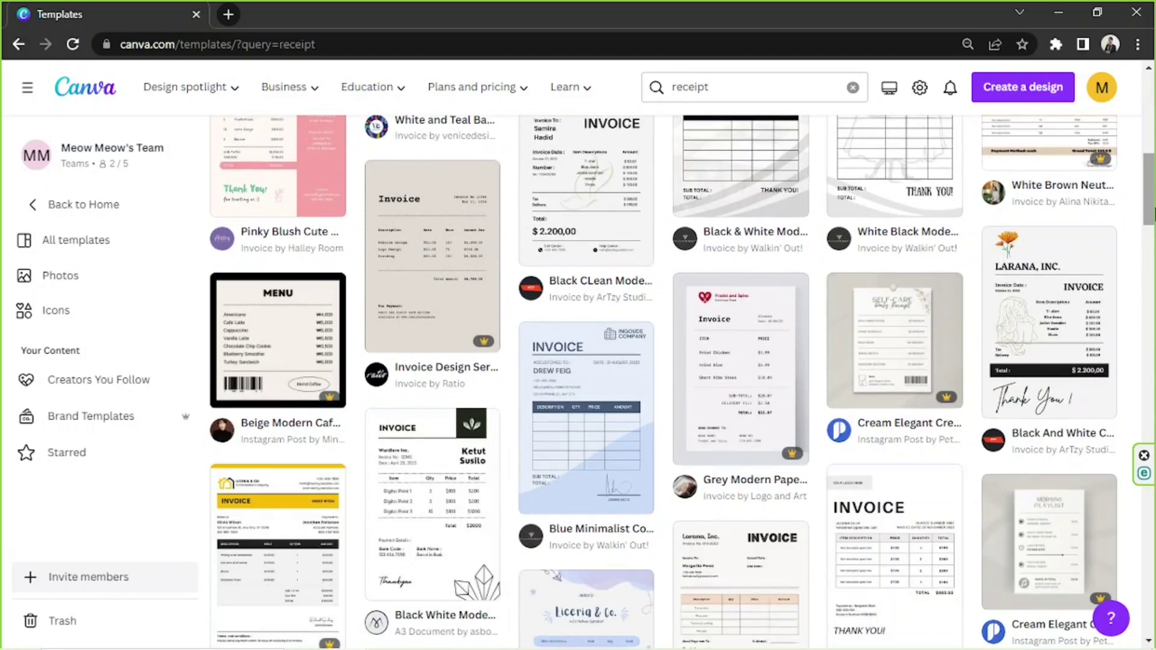
{"action": "scroll", "coordinate": [566, 355], "scroll_direction": "down", "scroll_amount": 10}
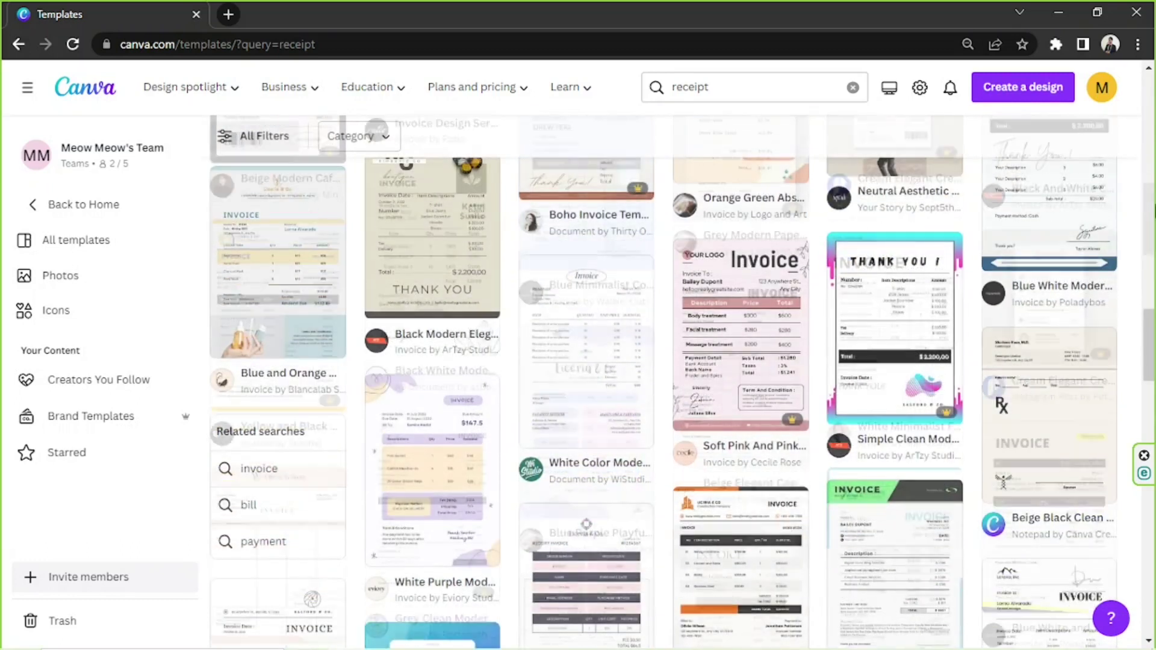
{"action": "left_click", "coordinate": [588, 368]}
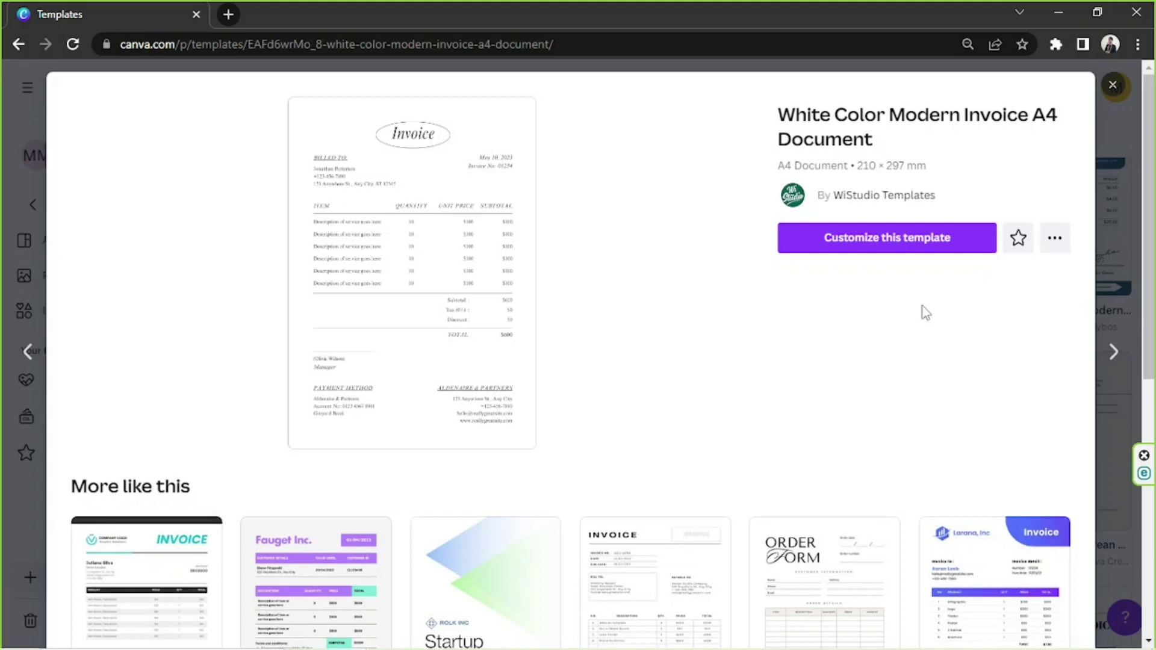
{"action": "left_click", "coordinate": [908, 253]}
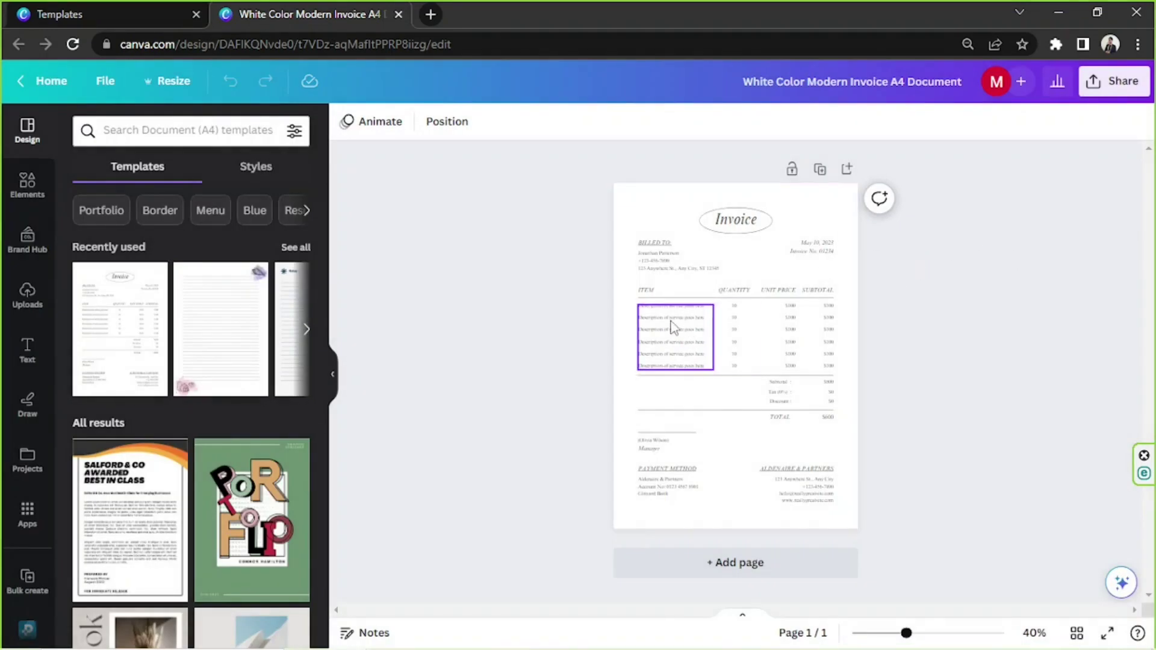
Step: Search the editor's A4 document templates for "receipt"
{"action": "scroll", "coordinate": [103, 415], "scroll_direction": "down", "scroll_amount": 7}
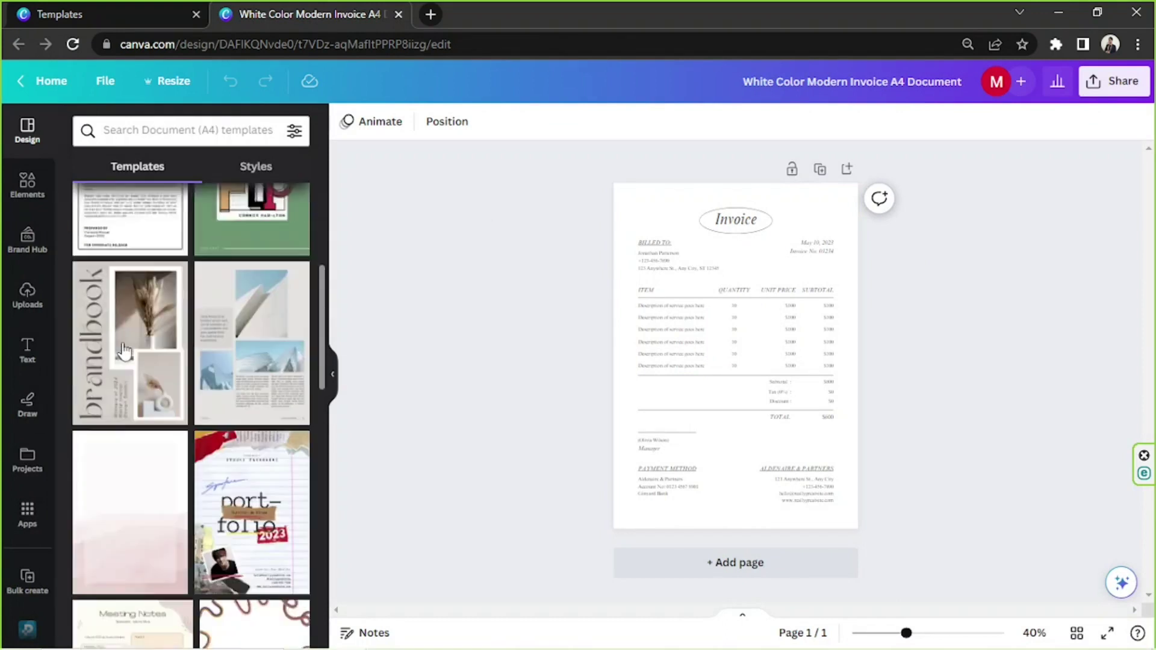
{"action": "scroll", "coordinate": [104, 415], "scroll_direction": "down", "scroll_amount": 6}
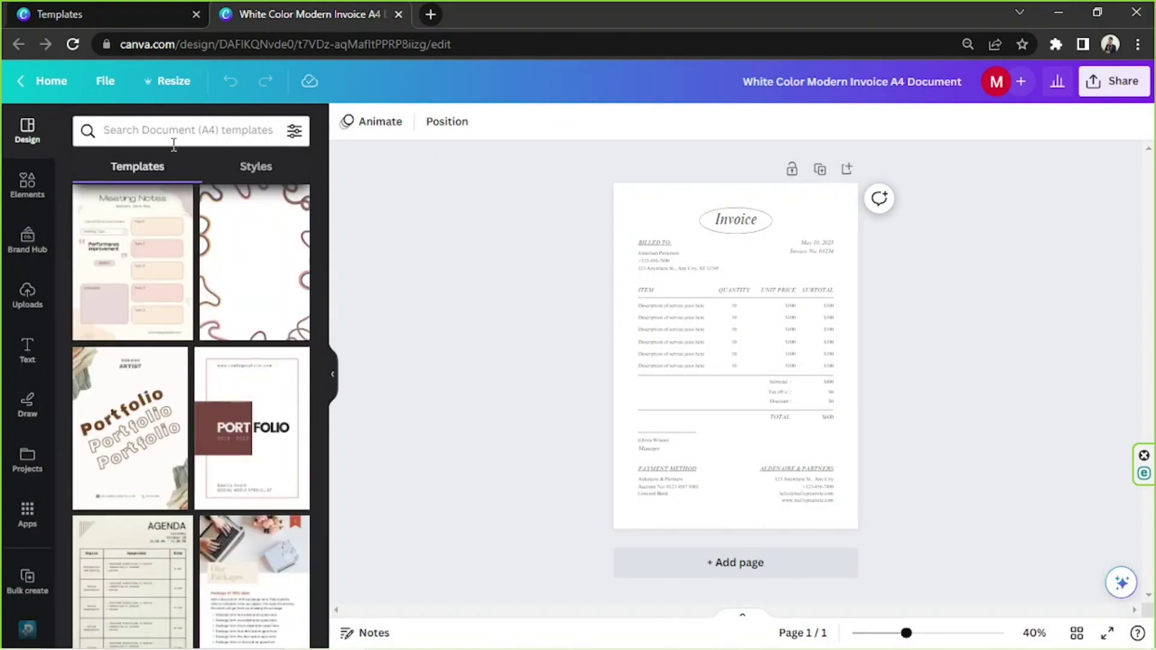
{"action": "left_click", "coordinate": [174, 134]}
{"action": "type", "text": "reci"}
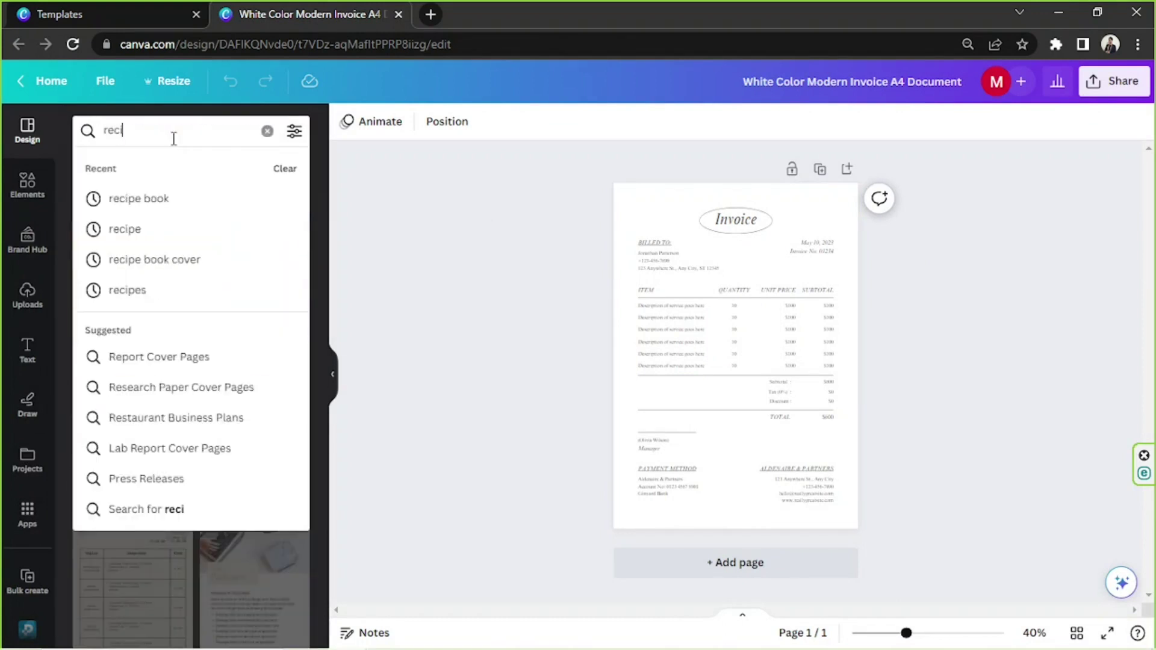
{"action": "key", "text": "BackSpace"}
{"action": "type", "text": "eipt"}
{"action": "key", "text": "Return"}
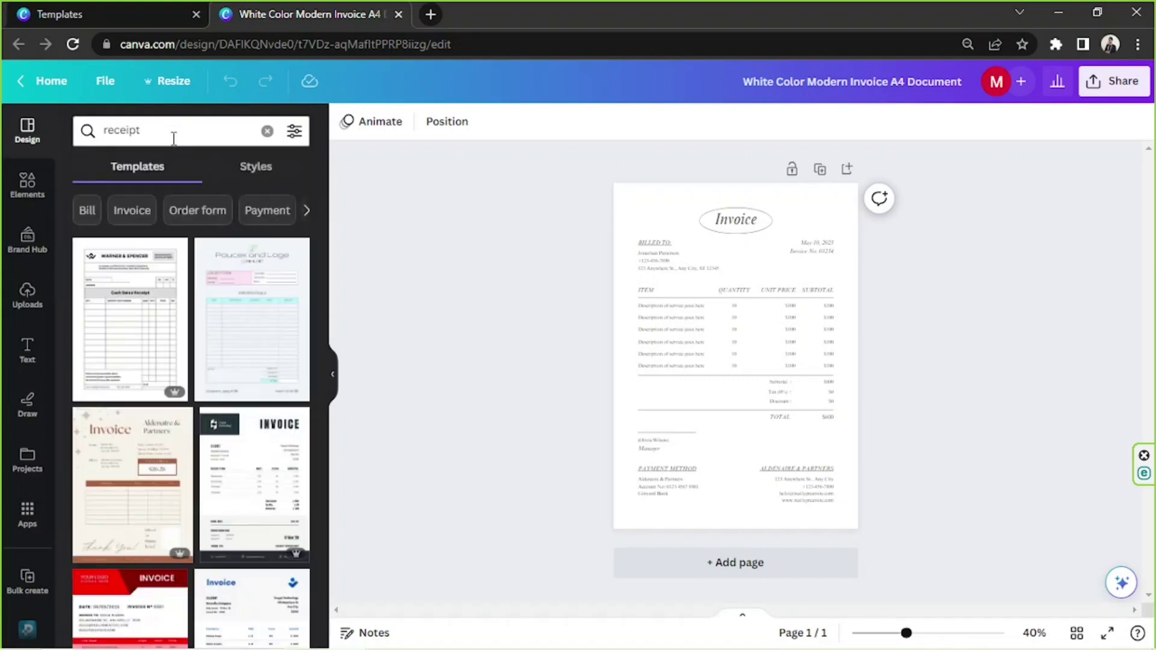
Step: Apply the green-and-white White IT Company Professional Service Invoice template to the page
{"action": "scroll", "coordinate": [181, 304], "scroll_direction": "down", "scroll_amount": 2}
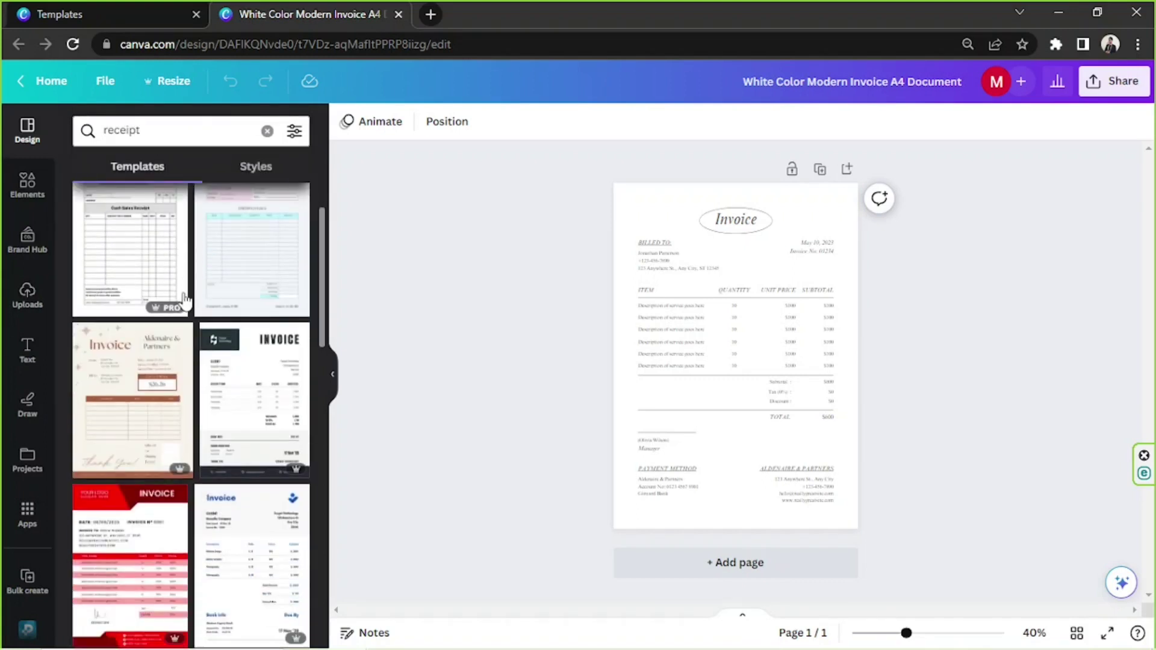
{"action": "scroll", "coordinate": [183, 300], "scroll_direction": "down", "scroll_amount": 5}
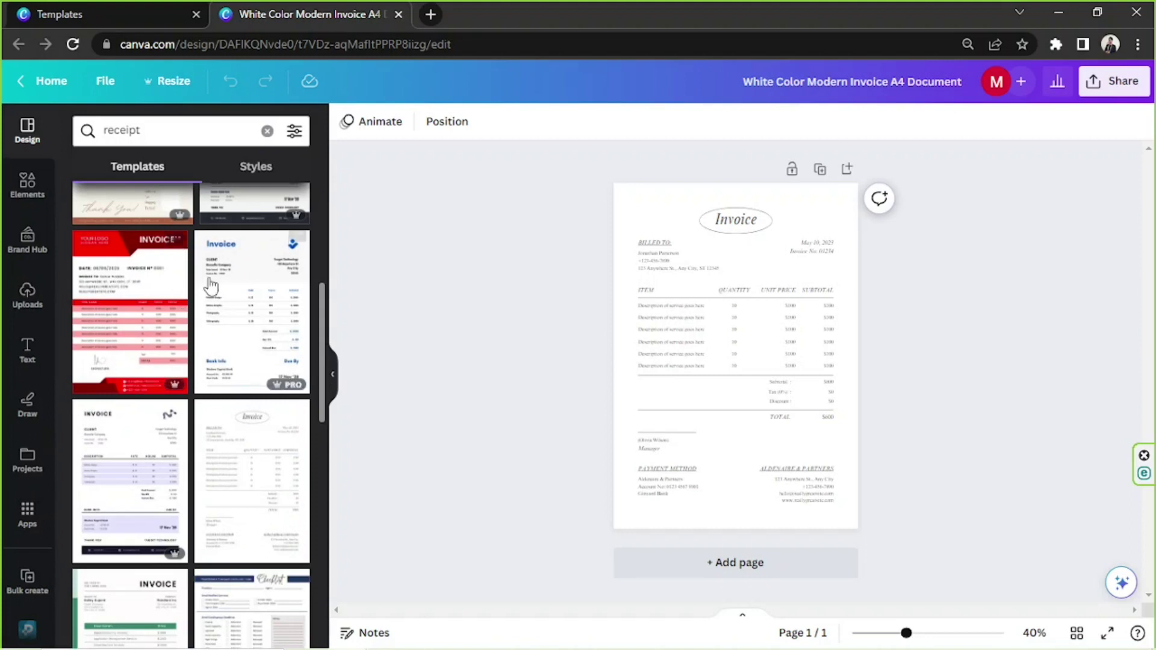
{"action": "scroll", "coordinate": [197, 283], "scroll_direction": "down", "scroll_amount": 5}
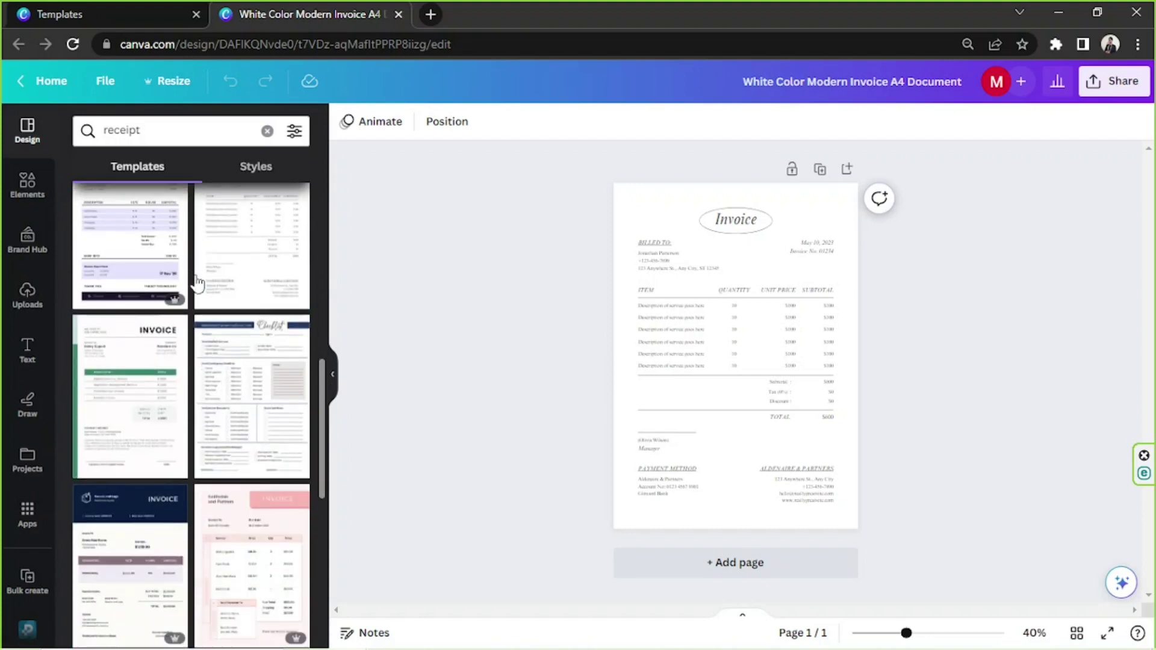
{"action": "scroll", "coordinate": [198, 284], "scroll_direction": "down", "scroll_amount": 2}
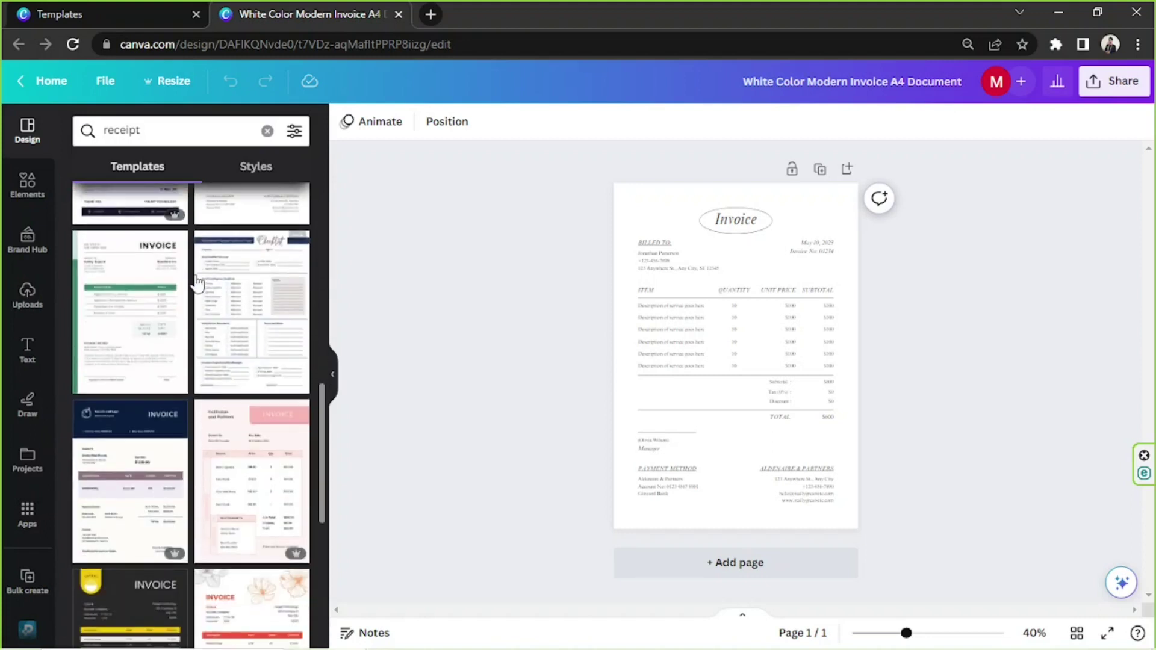
{"action": "left_click", "coordinate": [100, 295]}
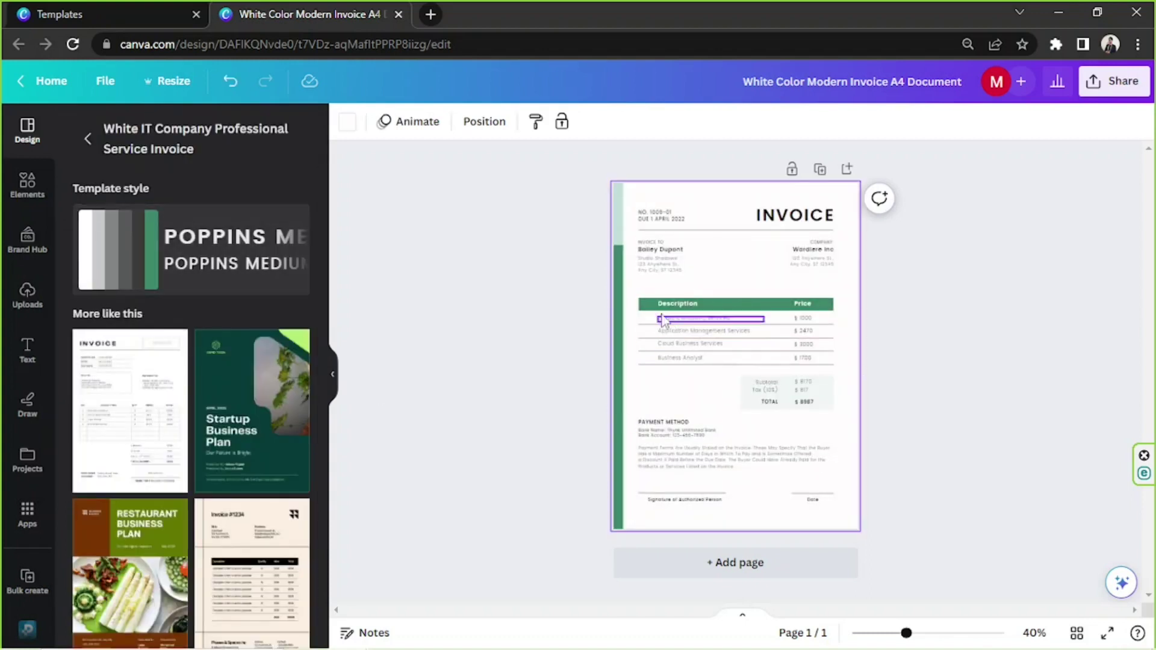
{"action": "left_click", "coordinate": [435, 302]}
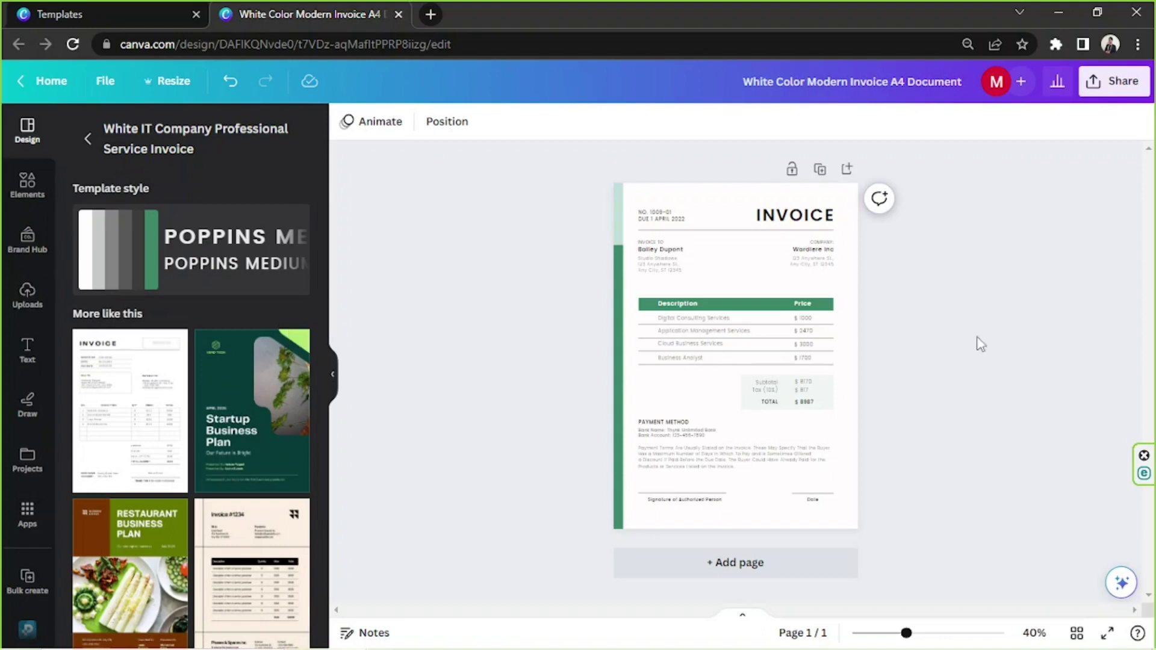
Step: Examine the layout of the whole invoice page, from its header down to the signature and date lines
{"action": "left_click", "coordinate": [332, 377]}
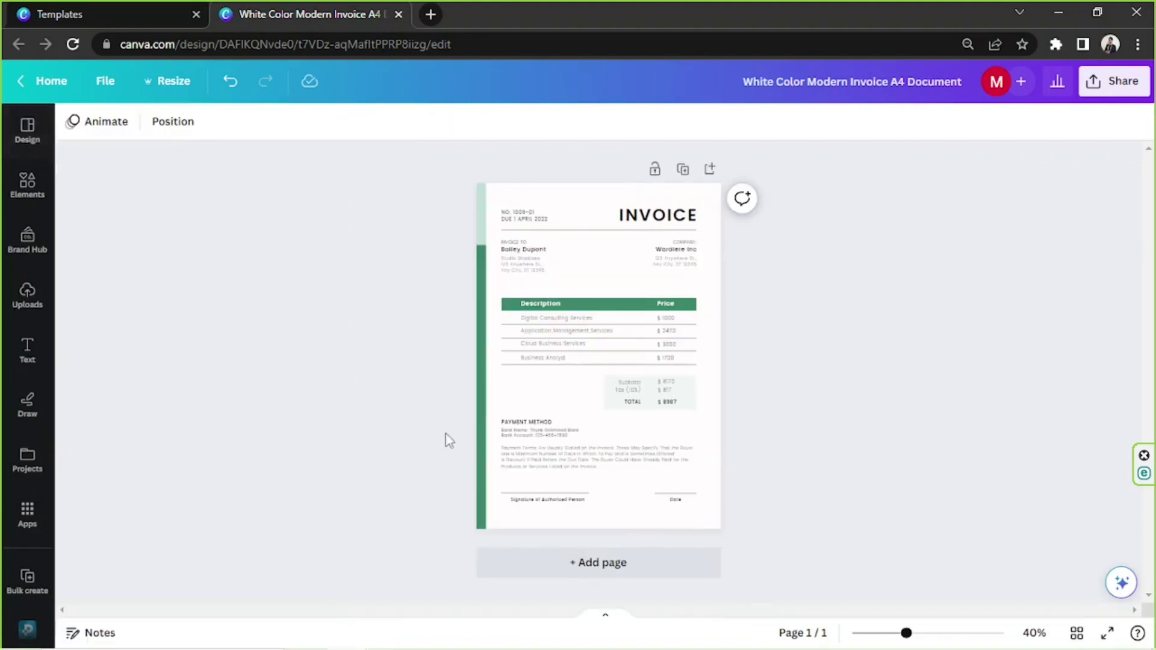
{"action": "left_click_drag", "start_coordinate": [910, 636], "coordinate": [919, 634]}
{"action": "left_click_drag", "start_coordinate": [315, 191], "coordinate": [771, 530]}
{"action": "left_click", "coordinate": [837, 457]}
{"action": "scroll", "coordinate": [838, 457], "scroll_direction": "up", "scroll_amount": 2}
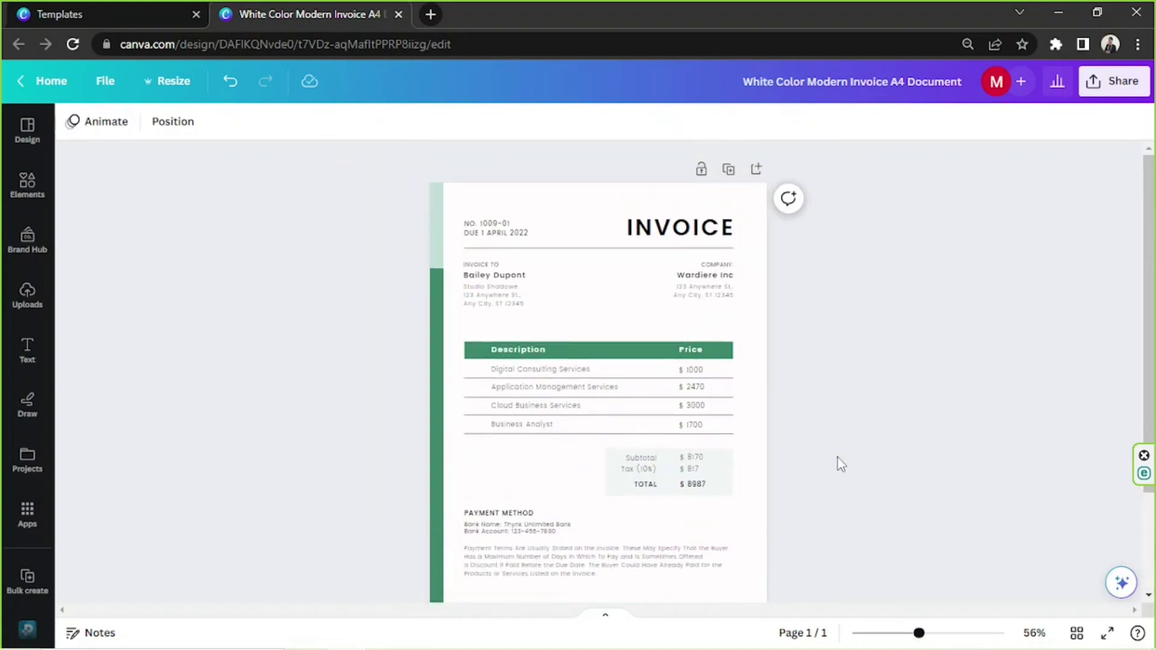
{"action": "scroll", "coordinate": [837, 457], "scroll_direction": "down", "scroll_amount": 1}
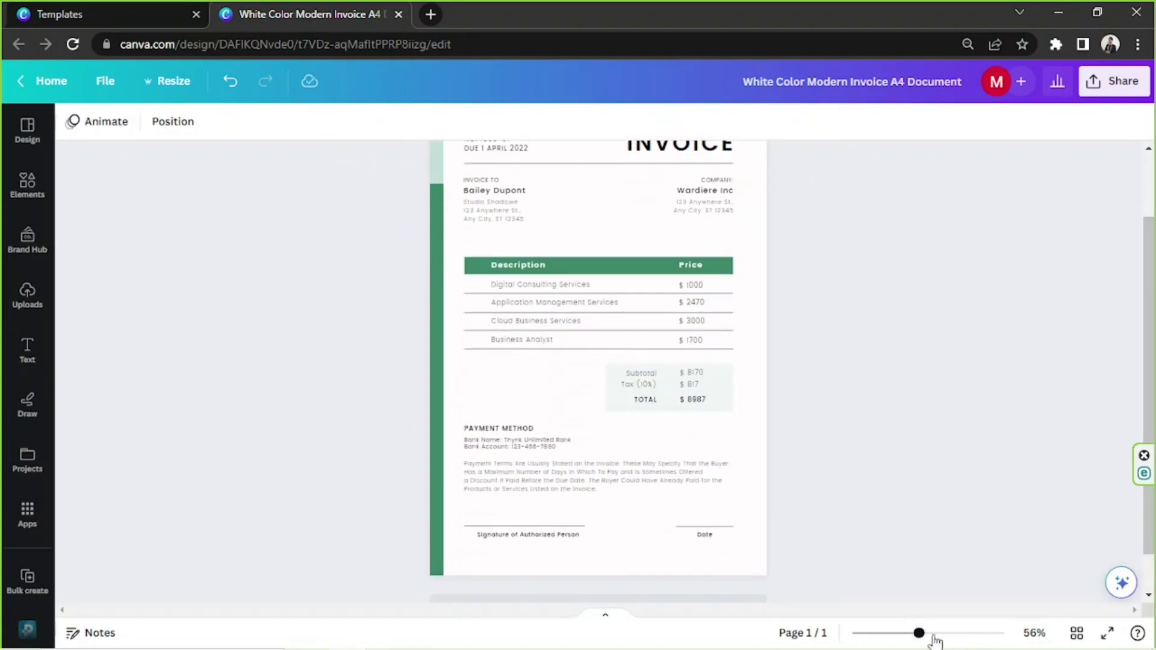
{"action": "left_click_drag", "start_coordinate": [928, 635], "coordinate": [910, 634]}
{"action": "scroll", "coordinate": [874, 392], "scroll_direction": "up", "scroll_amount": 1}
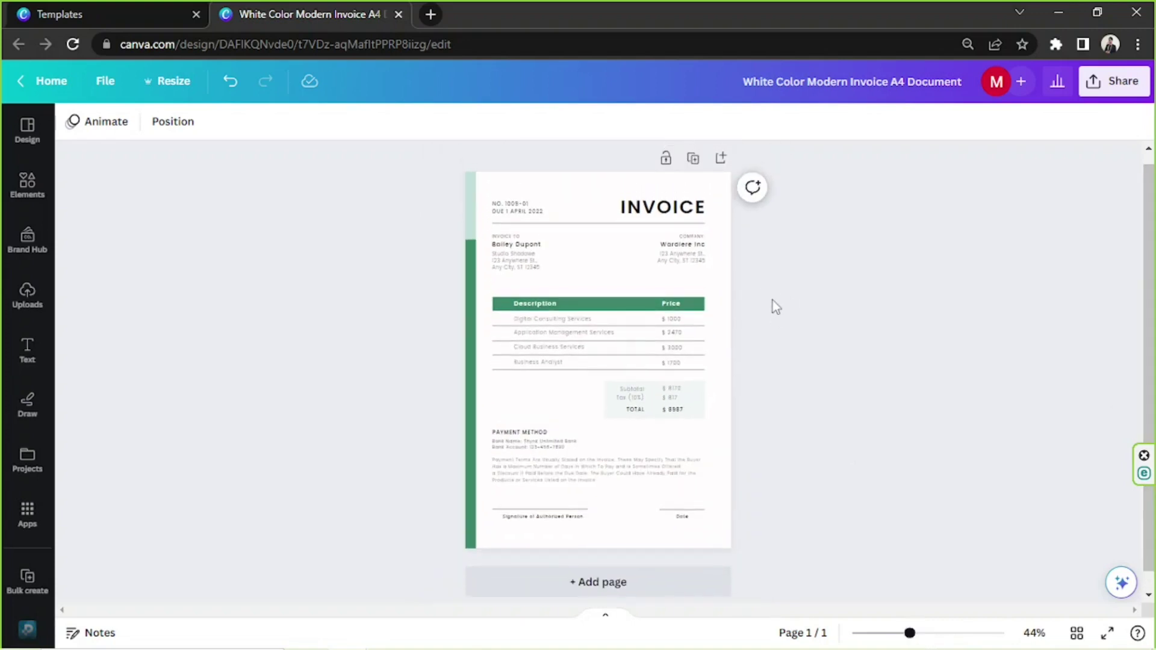
{"action": "left_click", "coordinate": [168, 90]}
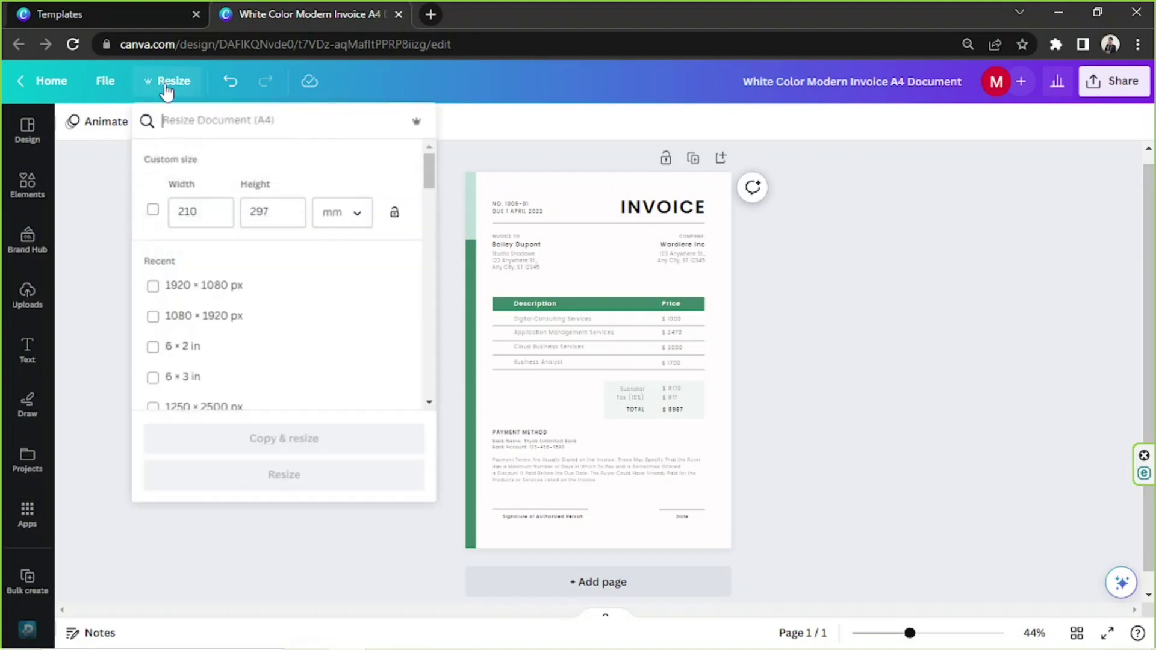
{"action": "left_click", "coordinate": [230, 209]}
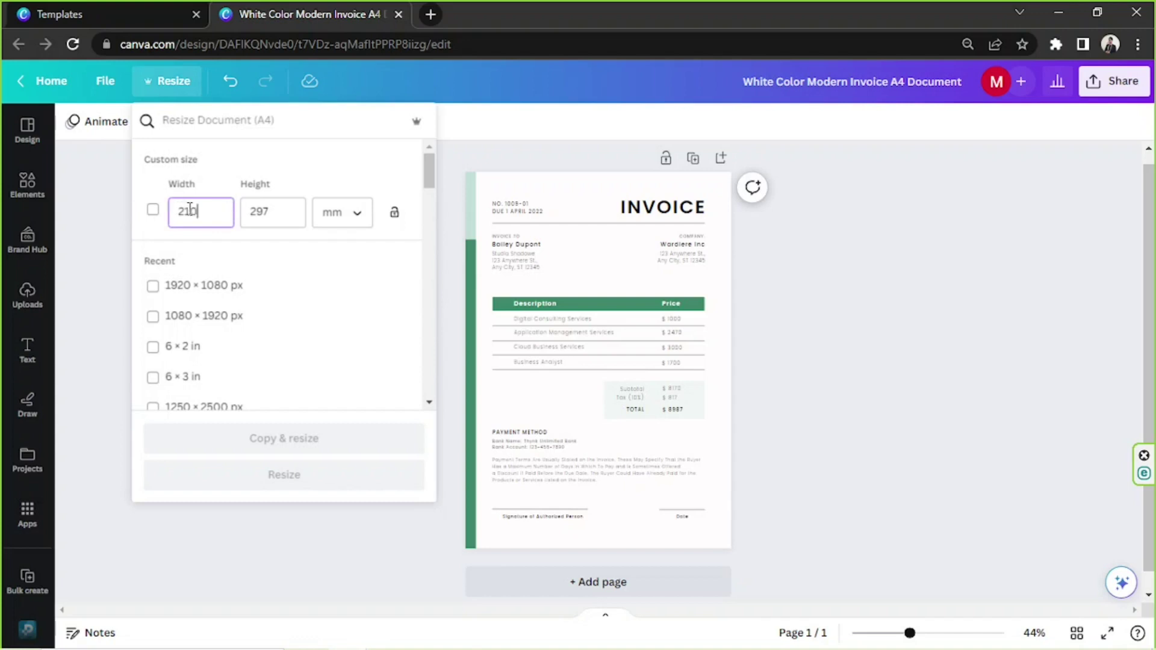
{"action": "left_click", "coordinate": [252, 216]}
{"action": "left_click", "coordinate": [355, 220]}
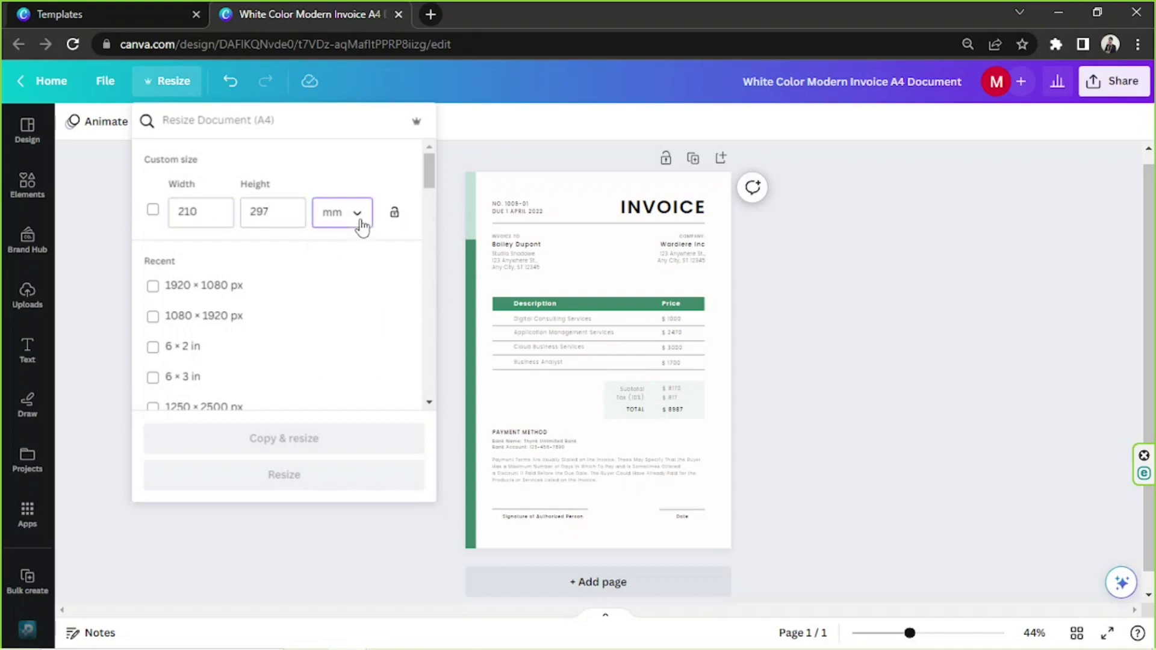
{"action": "left_click", "coordinate": [336, 213]}
{"action": "double_click", "coordinate": [188, 212]}
{"action": "type", "text": "100"}
{"action": "key", "text": "Tab"}
{"action": "type", "text": "2000"}
{"action": "left_click", "coordinate": [342, 212]}
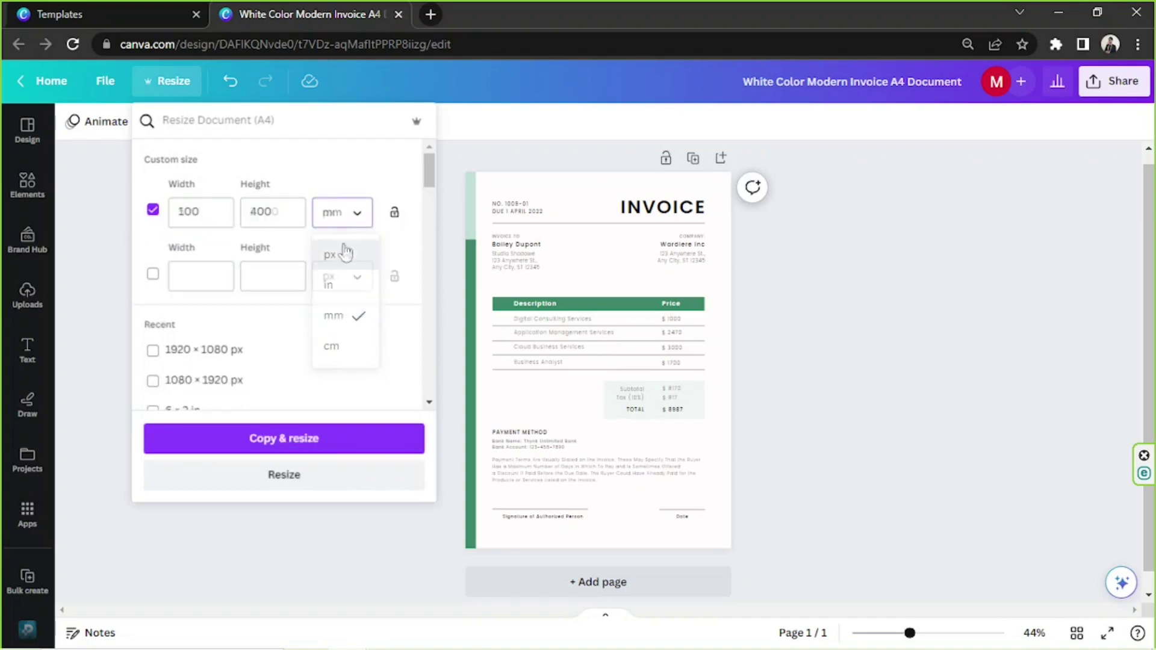
{"action": "left_click", "coordinate": [343, 250]}
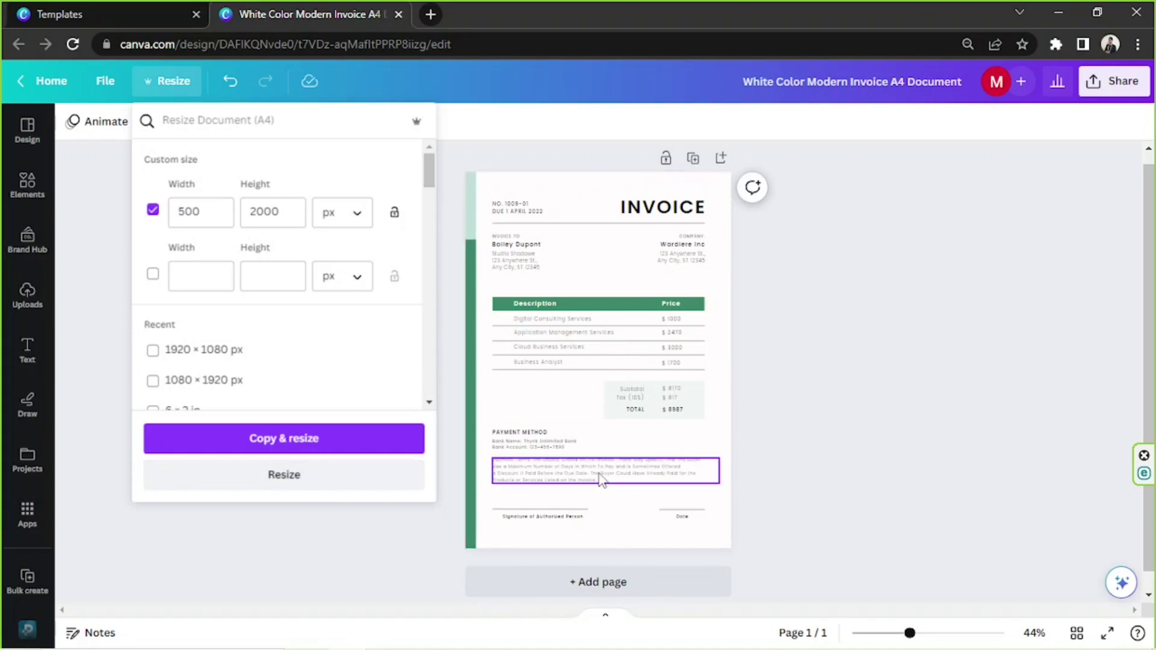
{"action": "left_click", "coordinate": [858, 355]}
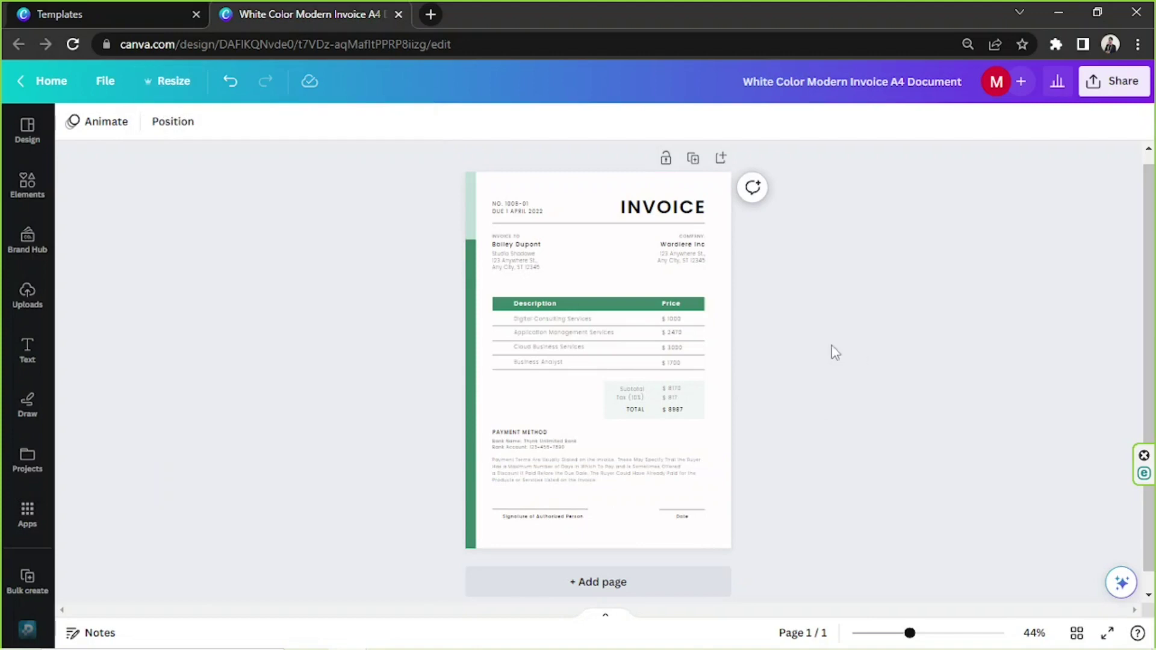
{"action": "left_click", "coordinate": [166, 89]}
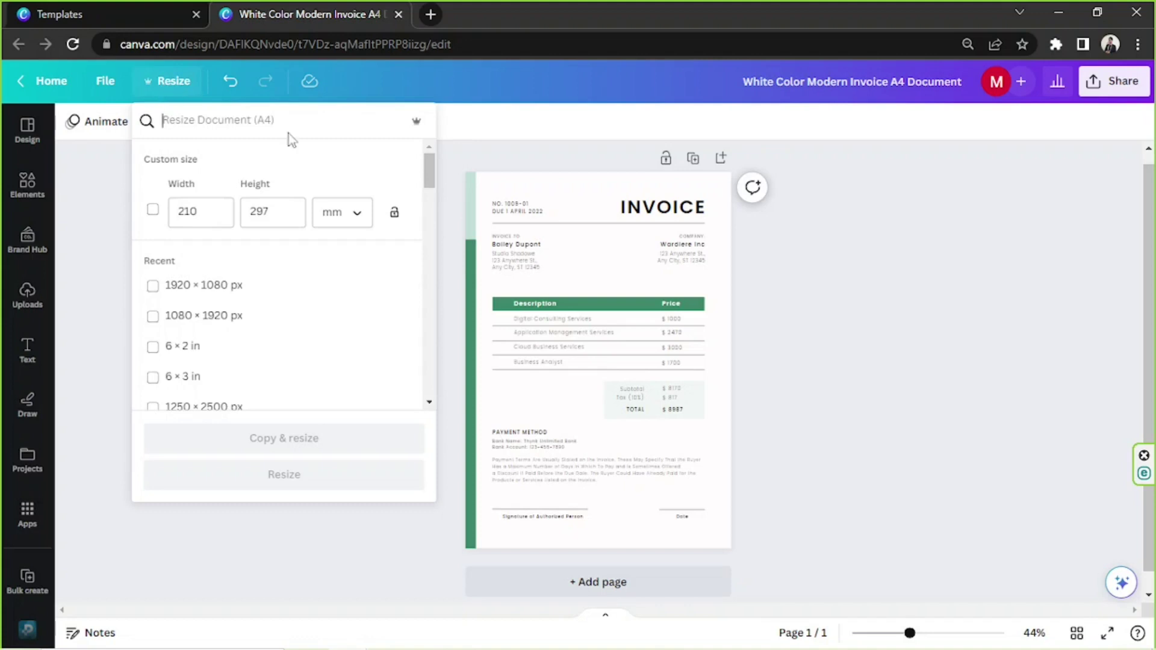
{"action": "left_click", "coordinate": [799, 352]}
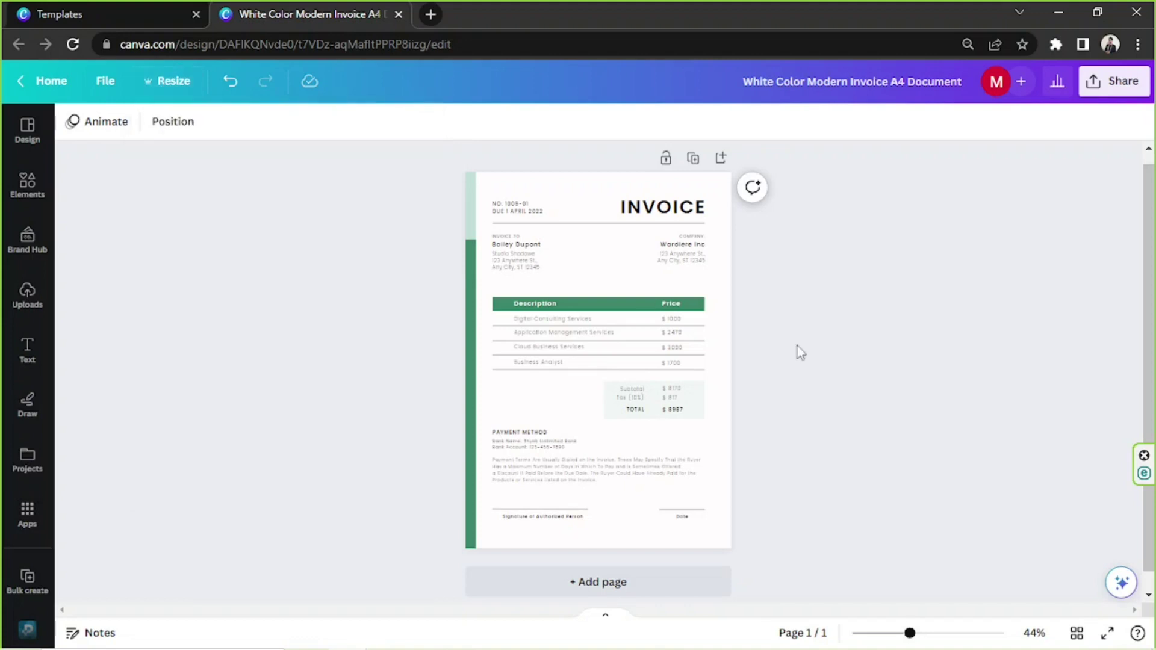
{"action": "left_click_drag", "start_coordinate": [440, 176], "coordinate": [877, 525]}
Step: Return to the Canva home page and create a new custom-size design of 100 × 400 px
{"action": "left_click", "coordinate": [77, 14]}
{"action": "left_click", "coordinate": [1114, 86]}
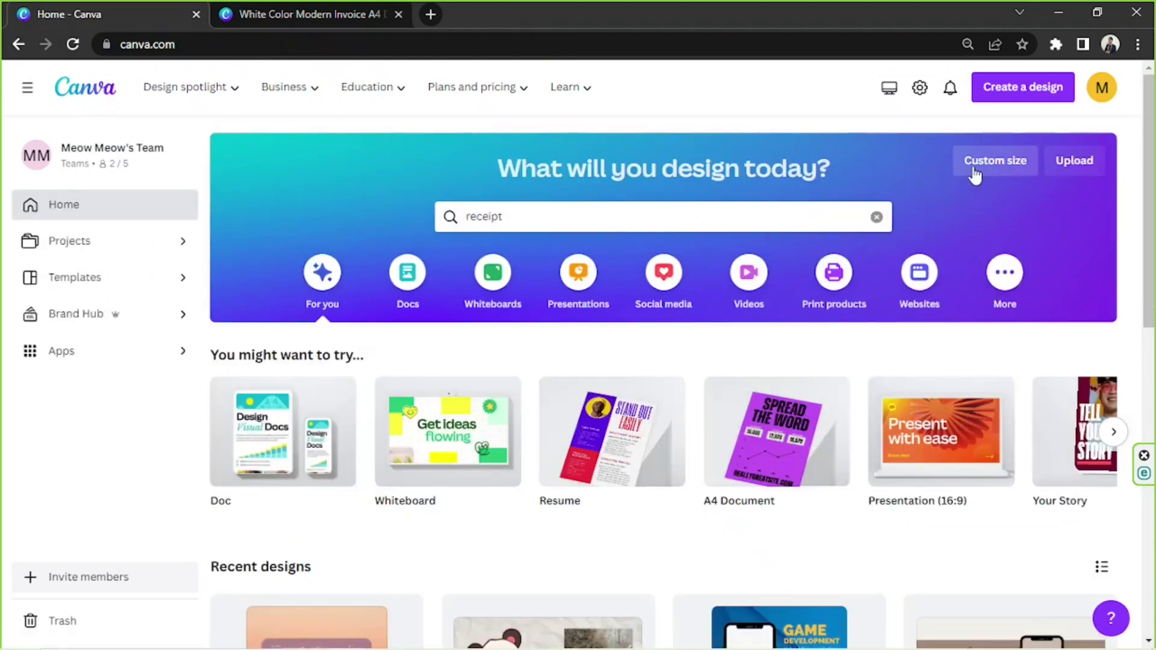
{"action": "left_click", "coordinate": [976, 175]}
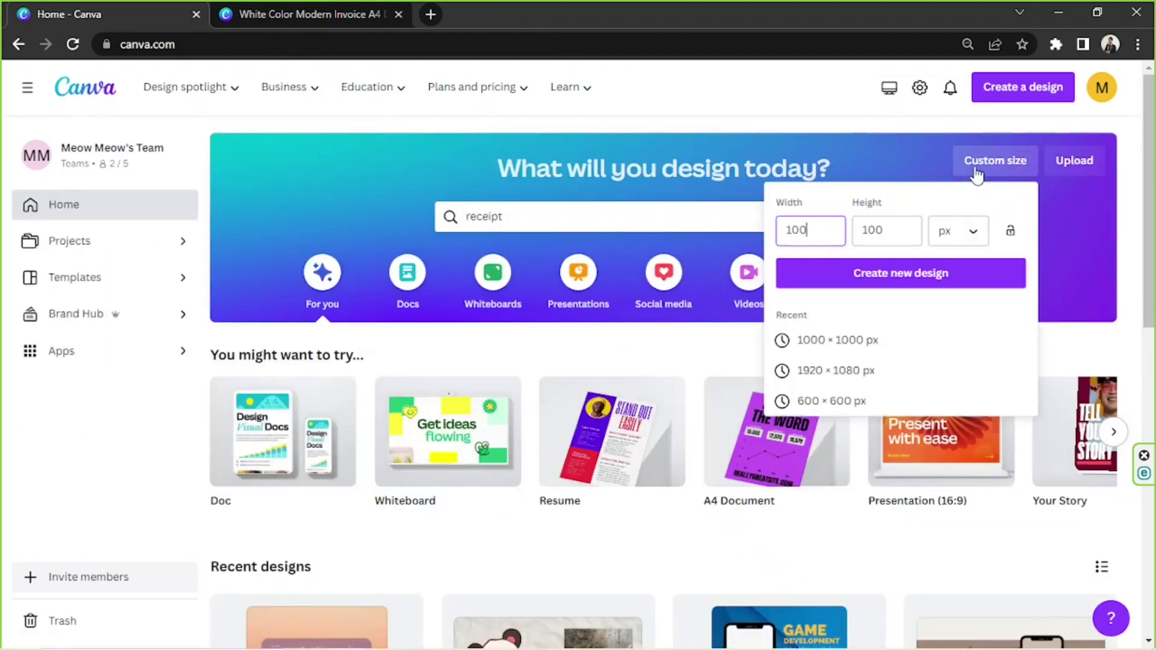
{"action": "left_click", "coordinate": [880, 232]}
{"action": "left_click_drag", "start_coordinate": [793, 231], "coordinate": [780, 231]}
{"action": "left_click_drag", "start_coordinate": [860, 232], "coordinate": [899, 233]}
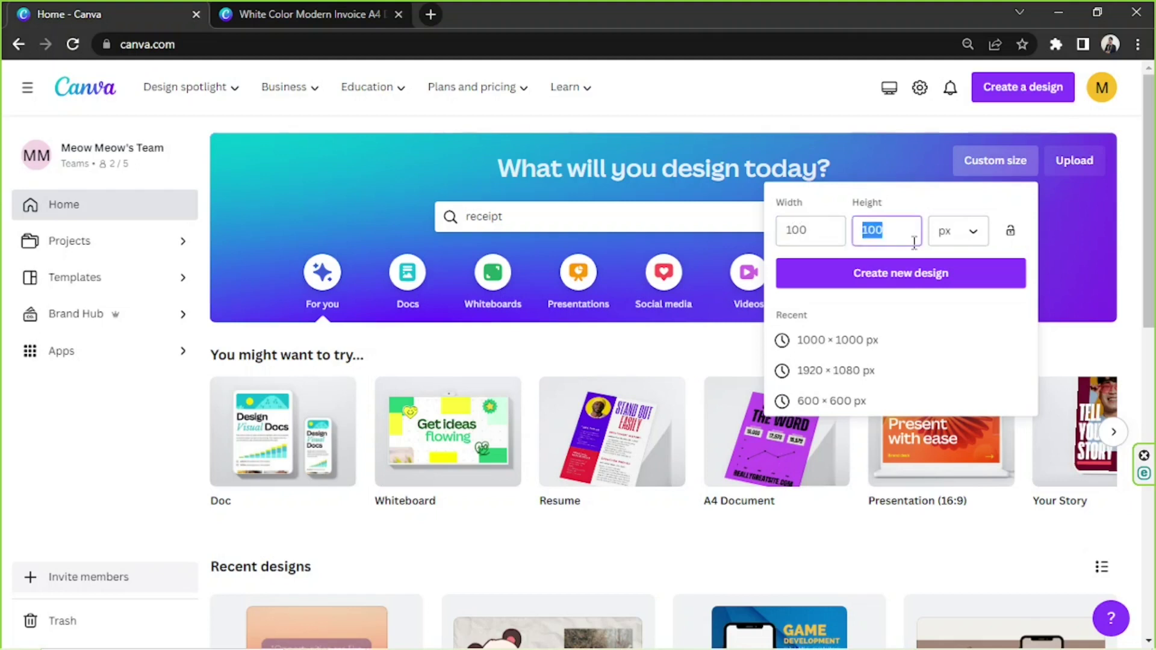
{"action": "type", "text": "400"}
{"action": "left_click", "coordinate": [910, 275]}
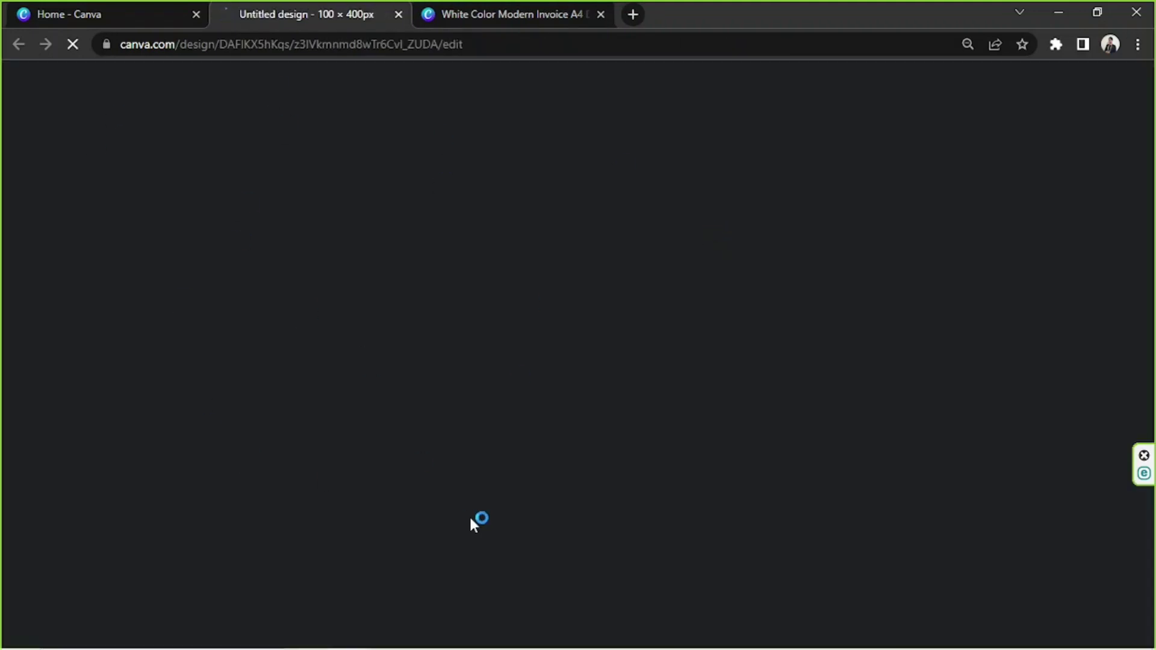
Step: Copy all elements of the A4 invoice and paste them across the upper part of the blank 100 × 400 px page
{"action": "left_click", "coordinate": [457, 8]}
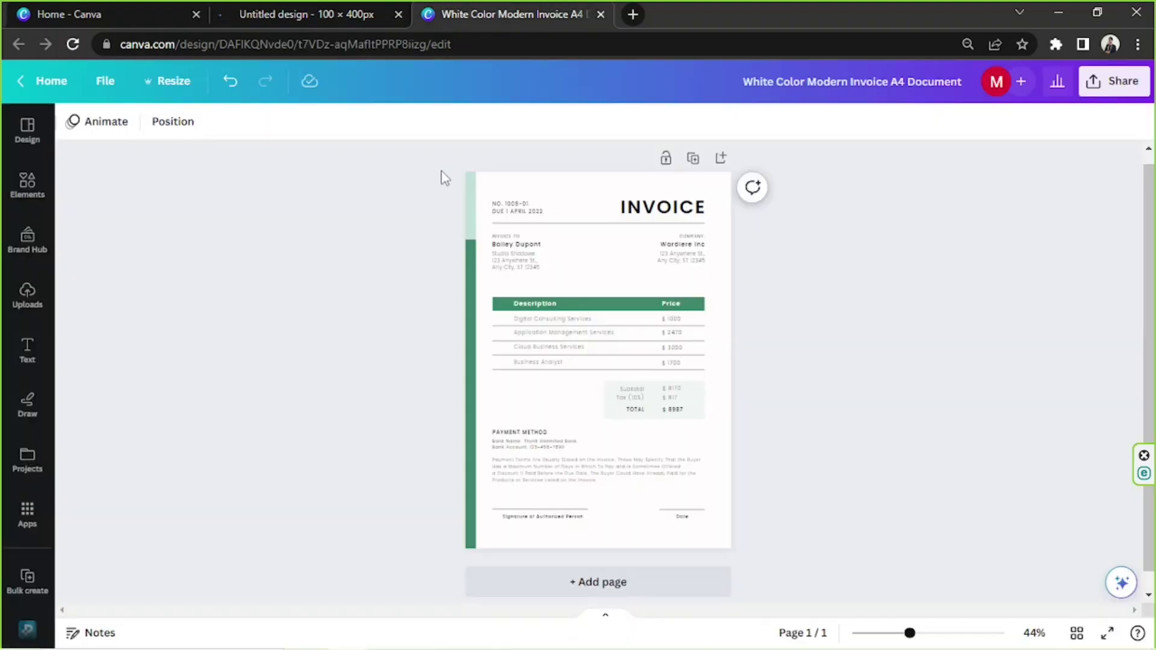
{"action": "left_click_drag", "start_coordinate": [389, 154], "coordinate": [760, 548]}
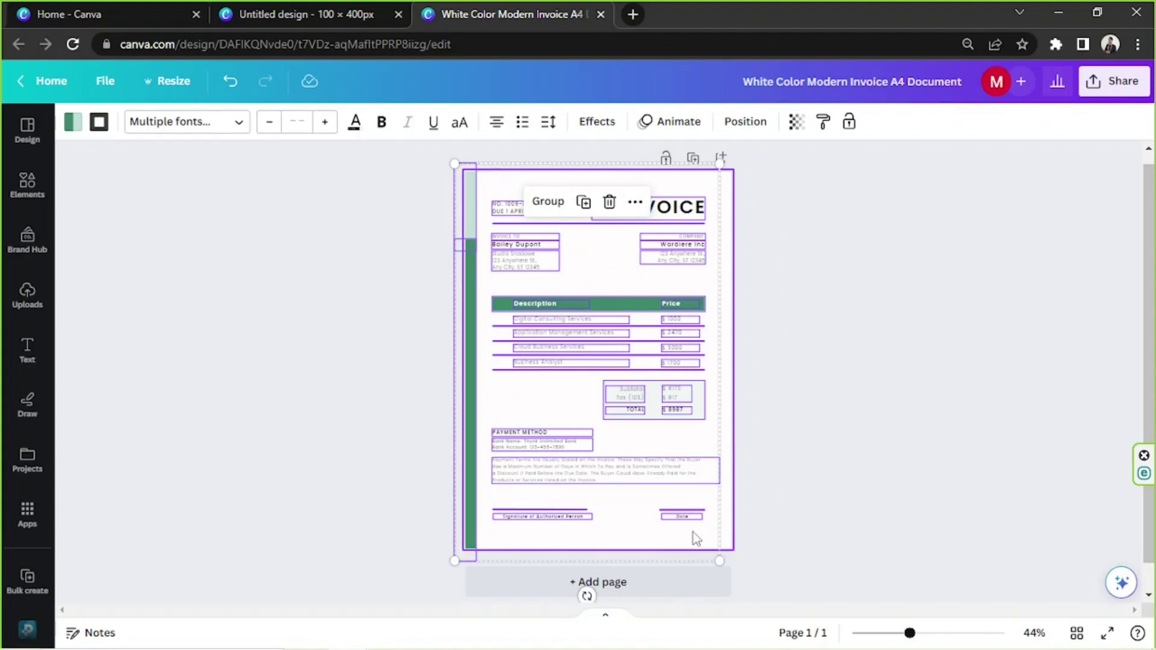
{"action": "left_click", "coordinate": [296, 15]}
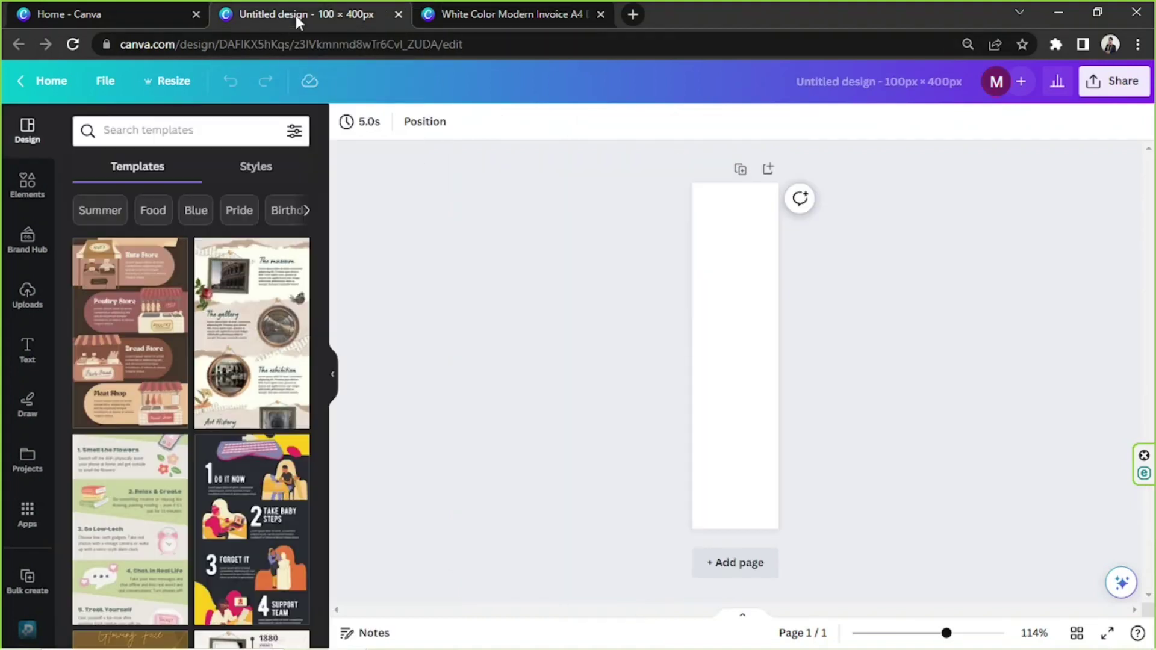
{"action": "left_click", "coordinate": [709, 319]}
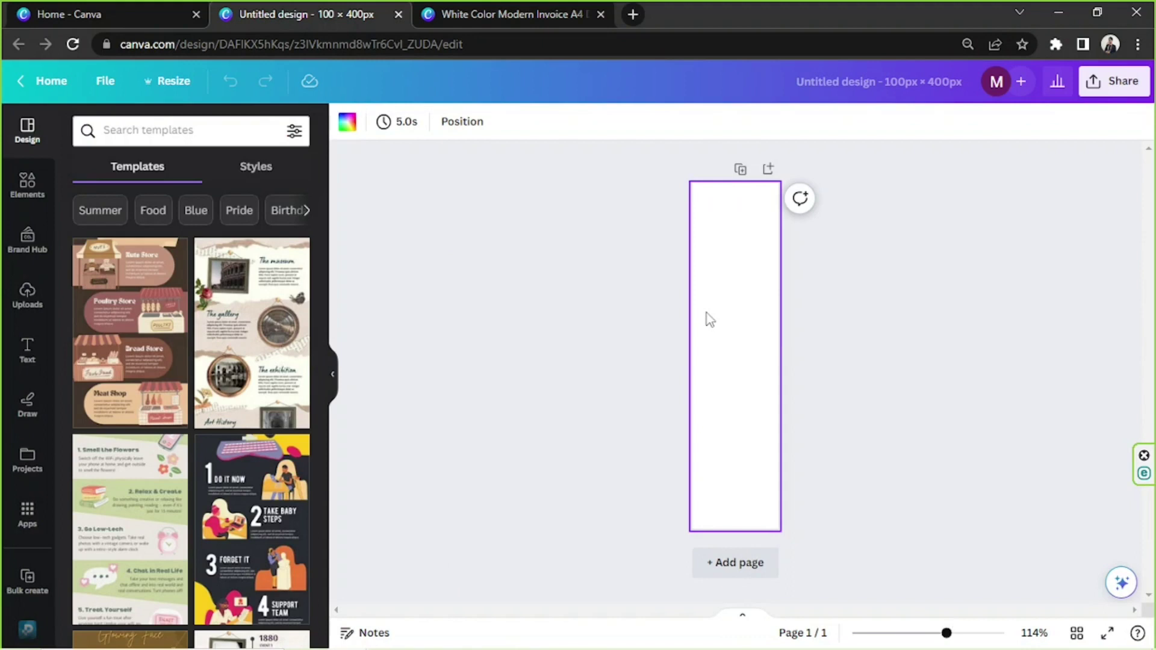
{"action": "key", "text": "ctrl+v"}
{"action": "mouse_move", "coordinate": [723, 283]}
{"action": "left_mouse_down"}
{"action": "mouse_move", "coordinate": [723, 521]}
{"action": "mouse_move", "coordinate": [738, 361]}
{"action": "mouse_move", "coordinate": [713, 367]}
{"action": "mouse_move", "coordinate": [729, 358]}
{"action": "mouse_move", "coordinate": [730, 284]}
{"action": "left_mouse_up"}
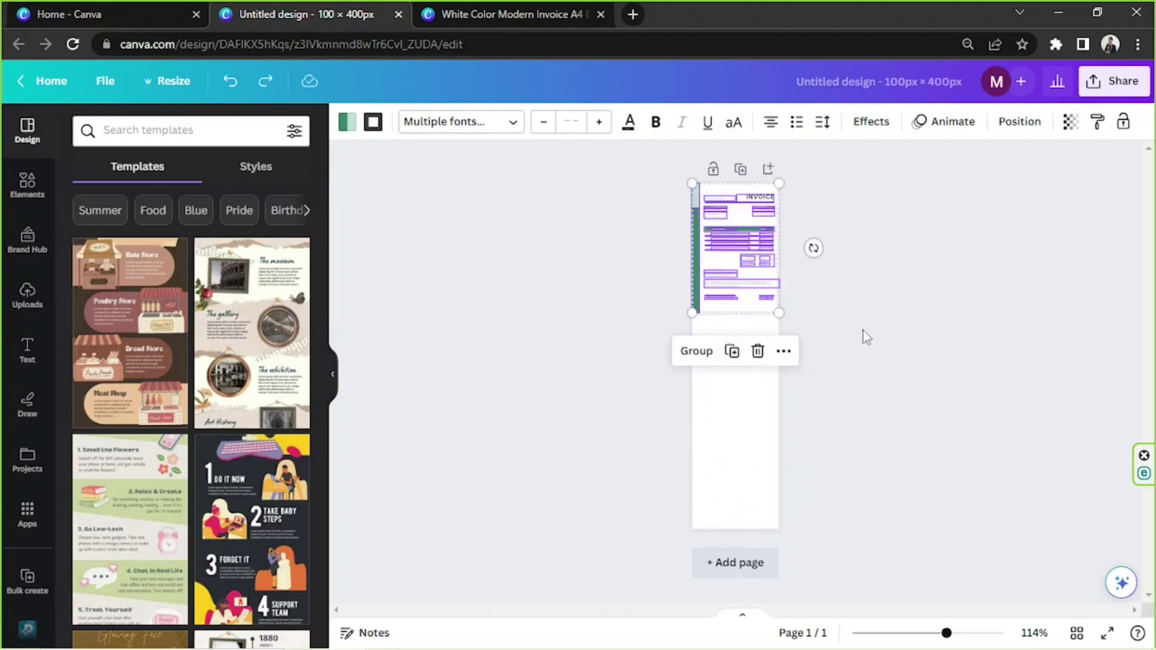
{"action": "left_click", "coordinate": [772, 425]}
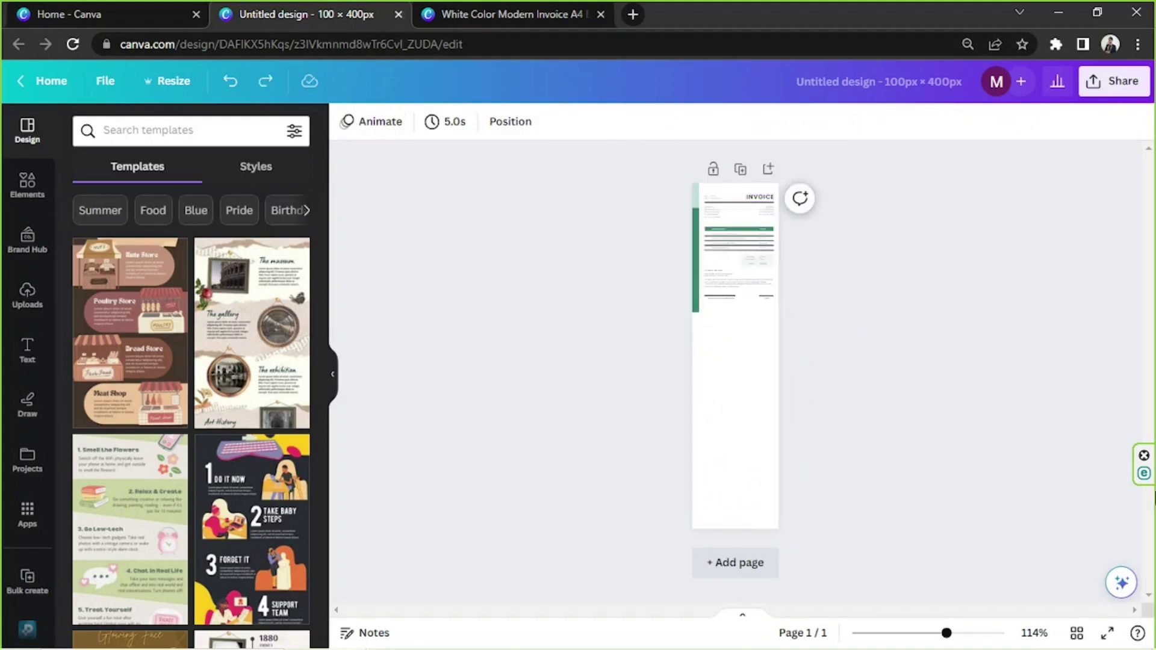
Step: Close the 100 × 400 px design and return to the A4 invoice with nothing selected
{"action": "left_click", "coordinate": [398, 15]}
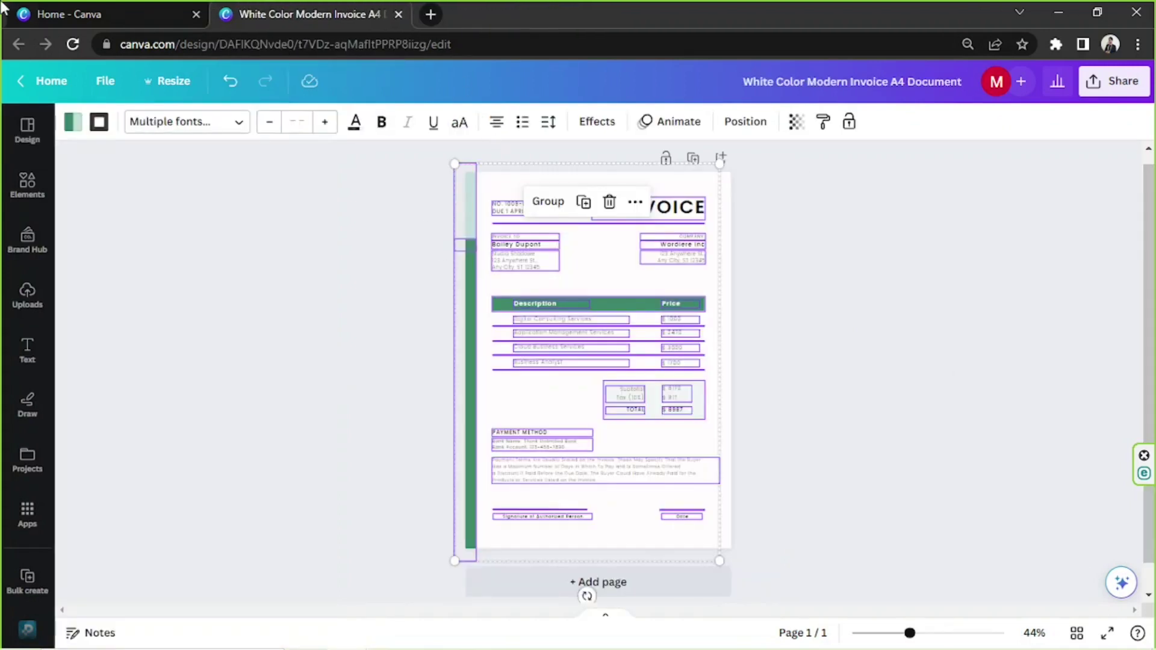
{"action": "left_click", "coordinate": [787, 275]}
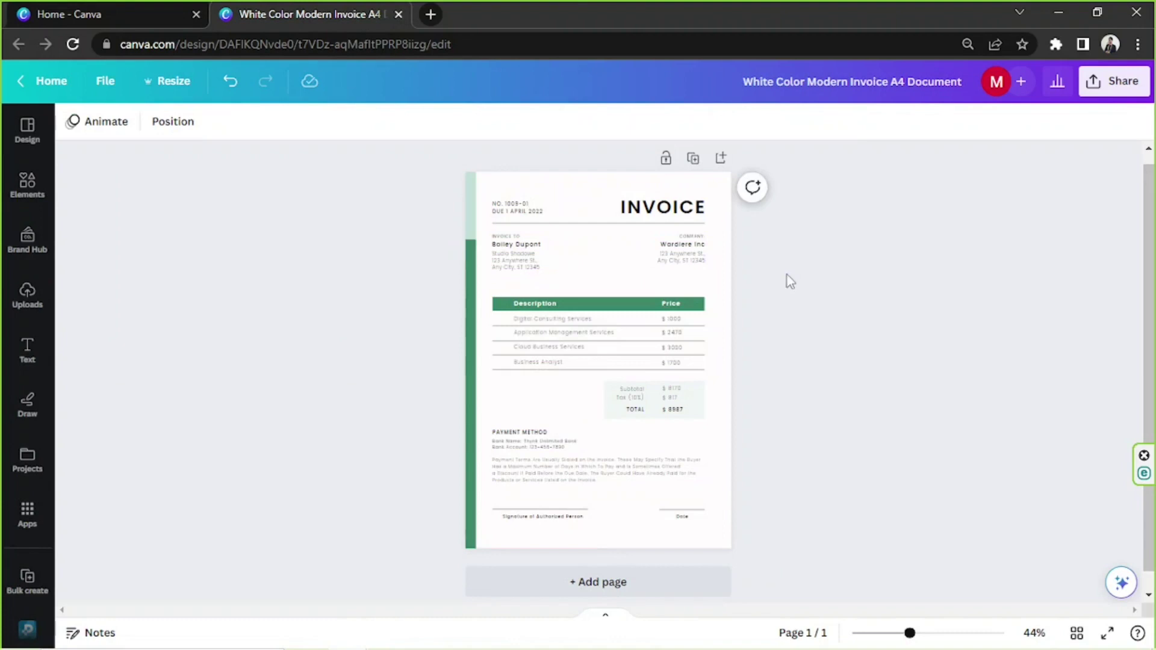
{"action": "left_click_drag", "start_coordinate": [331, 199], "coordinate": [773, 549]}
{"action": "left_click", "coordinate": [880, 435]}
Step: Set the invoice number in the header to 0000-01
{"action": "left_click_drag", "start_coordinate": [914, 635], "coordinate": [947, 633]}
{"action": "scroll", "coordinate": [529, 442], "scroll_direction": "up", "scroll_amount": 2}
{"action": "left_click", "coordinate": [434, 247]}
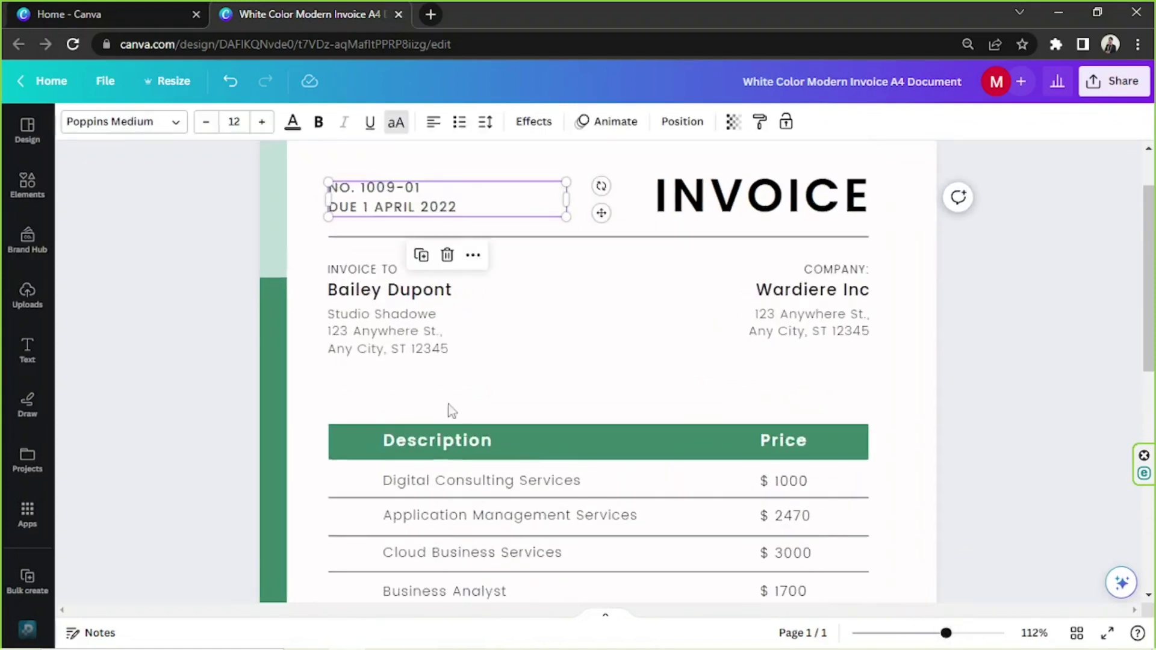
{"action": "scroll", "coordinate": [447, 407], "scroll_direction": "up", "scroll_amount": 2}
{"action": "left_click", "coordinate": [427, 265]}
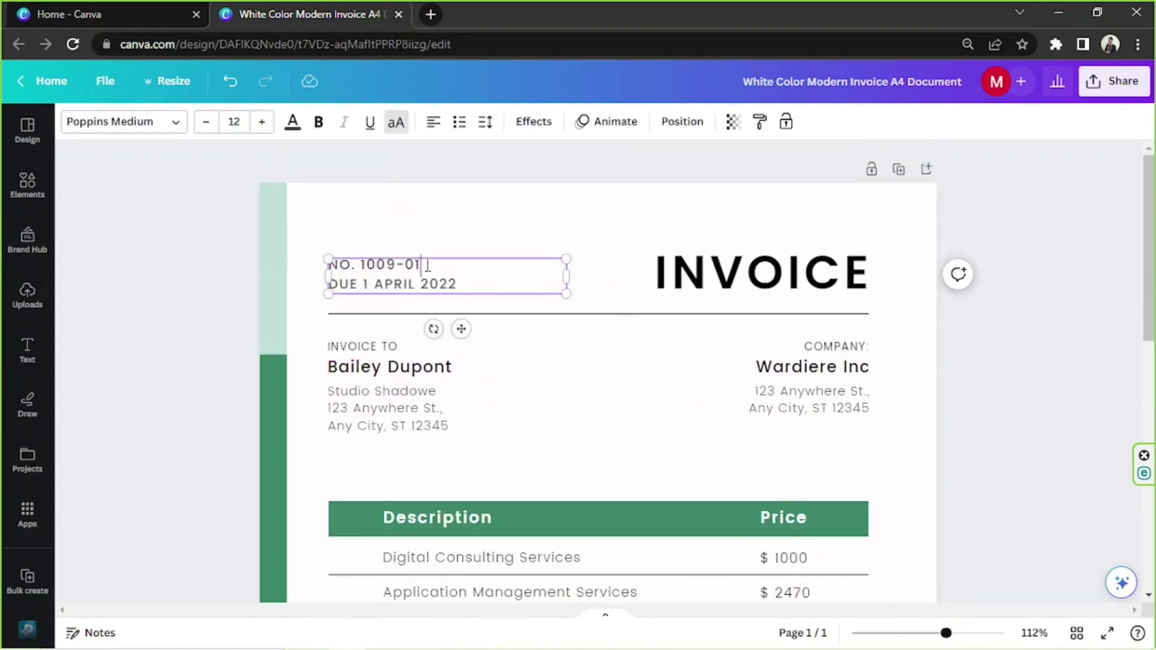
{"action": "left_click_drag", "start_coordinate": [443, 267], "coordinate": [367, 263]}
{"action": "type", "text": "00"}
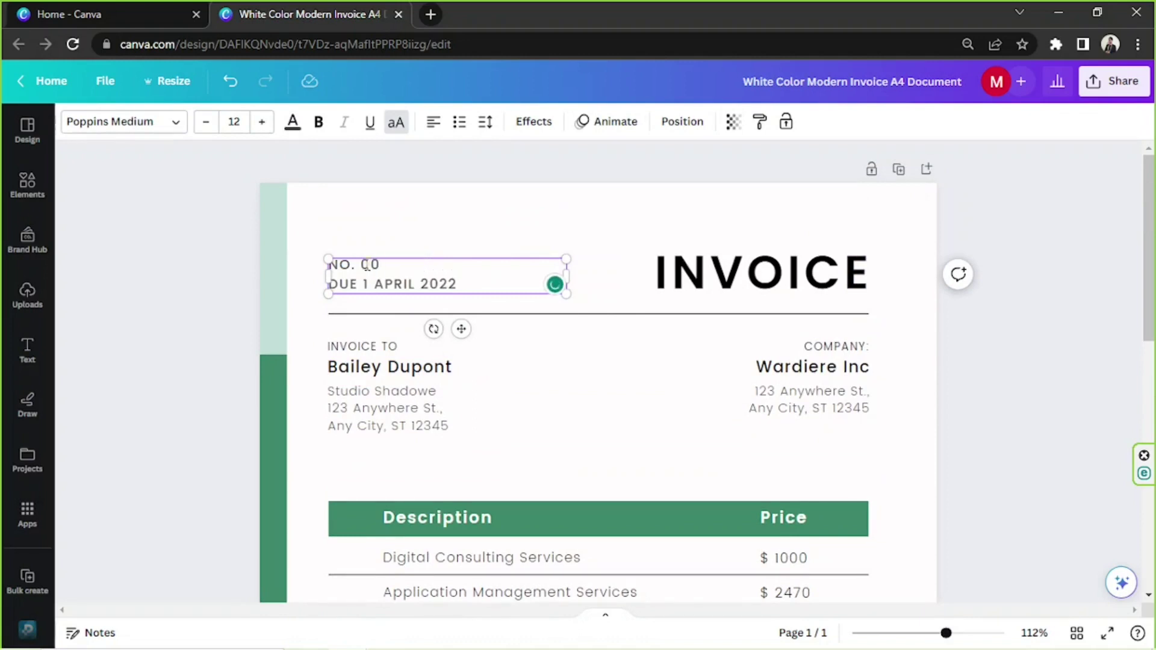
{"action": "key", "text": "ctrl+z"}
{"action": "left_click_drag", "start_coordinate": [434, 265], "coordinate": [364, 265]}
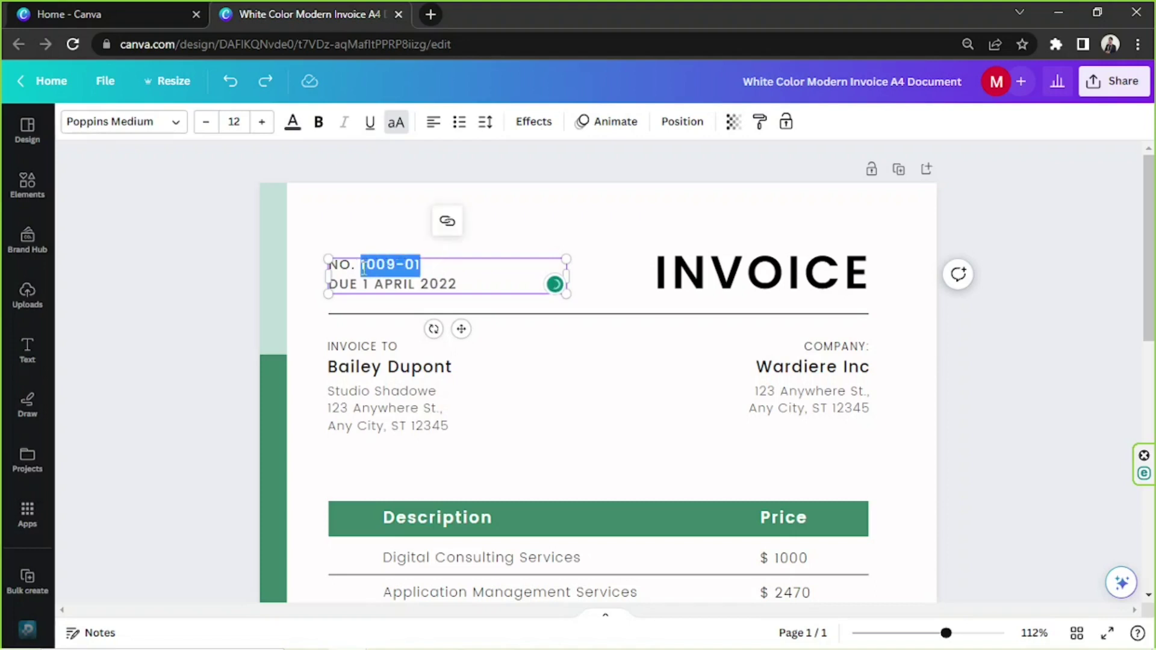
{"action": "type", "text": "00"}
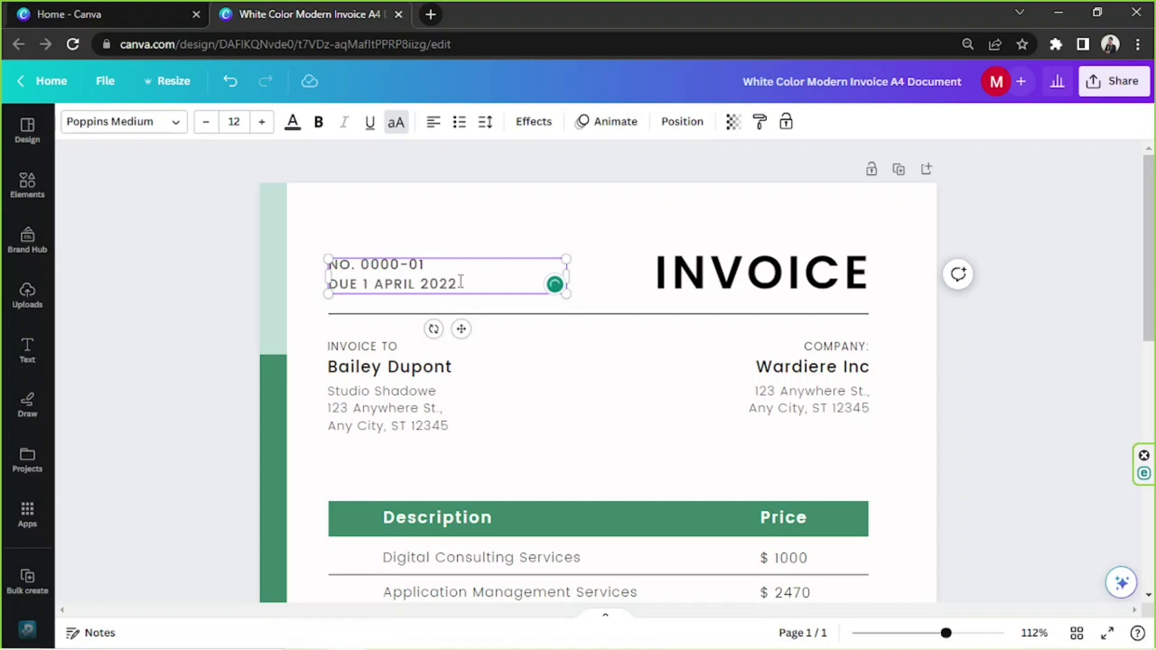
Step: Set the due date below the invoice number to 15 June 2023
{"action": "left_click_drag", "start_coordinate": [461, 282], "coordinate": [364, 286]}
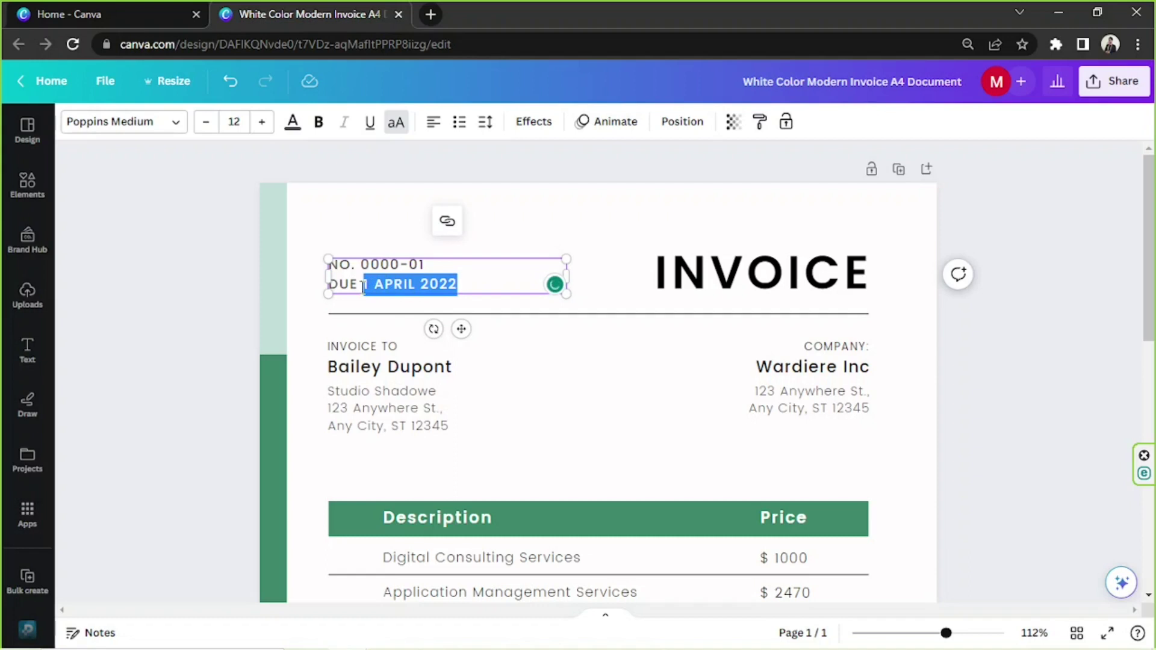
{"action": "type", "text": "1"}
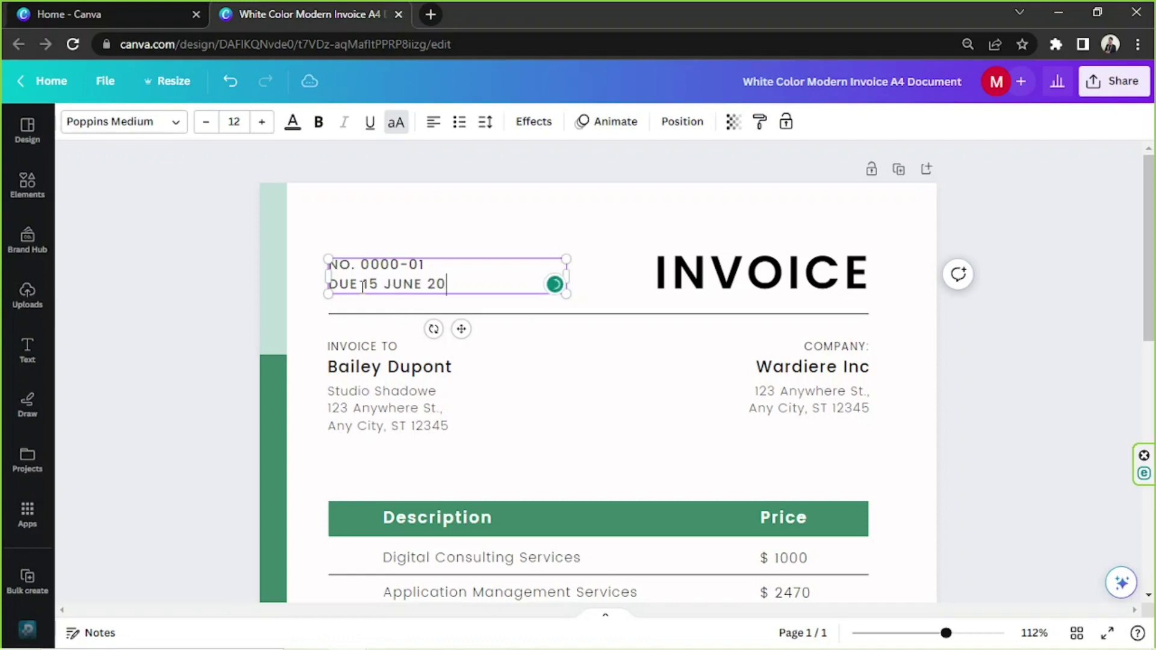
{"action": "left_click", "coordinate": [580, 348]}
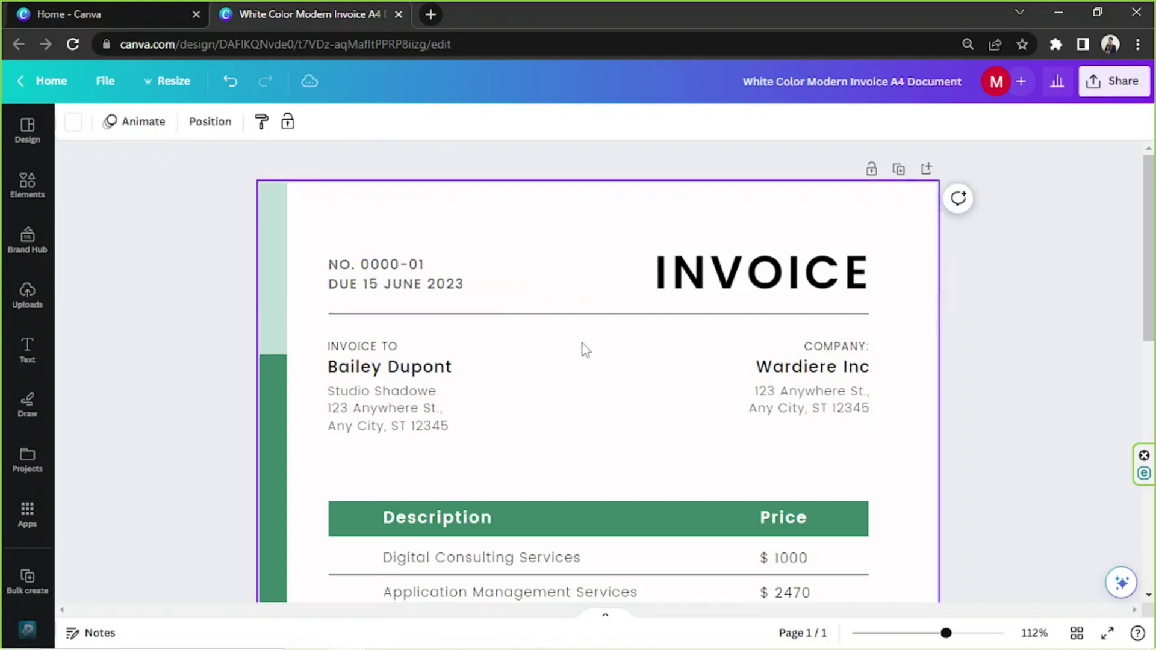
Step: Examine the separate text blocks of the invoice header: the INVOICE title, the recipient's details and the company's details
{"action": "double_click", "coordinate": [679, 285]}
{"action": "left_click", "coordinate": [898, 284]}
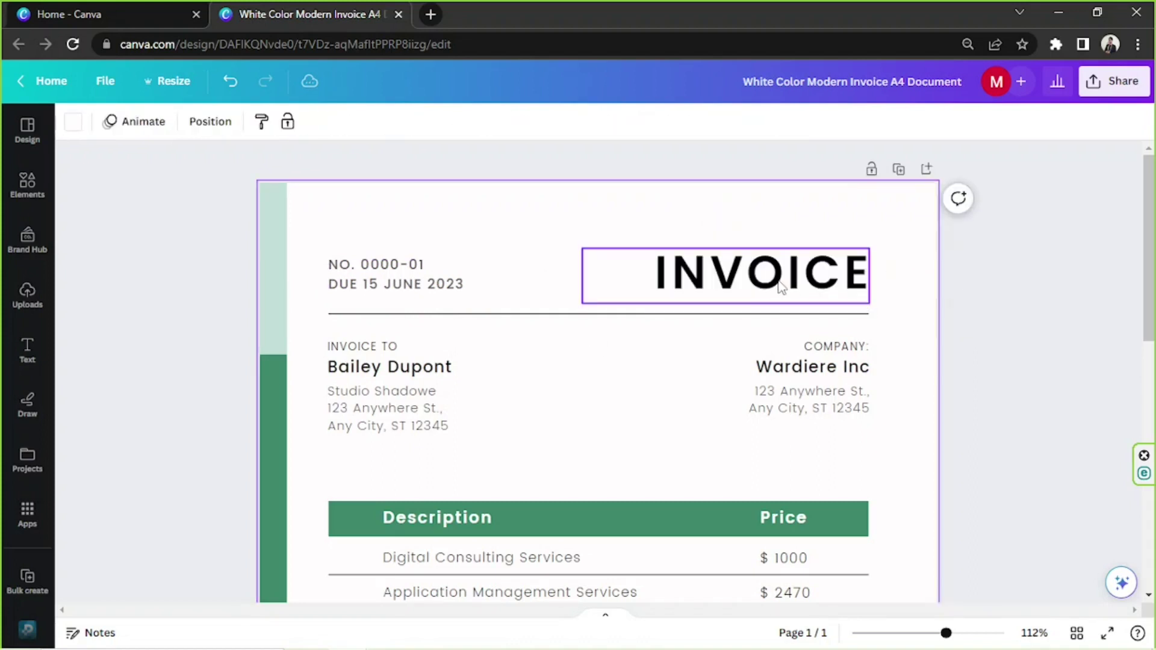
{"action": "left_click", "coordinate": [779, 290]}
{"action": "double_click", "coordinate": [779, 289]}
{"action": "left_click", "coordinate": [898, 343]}
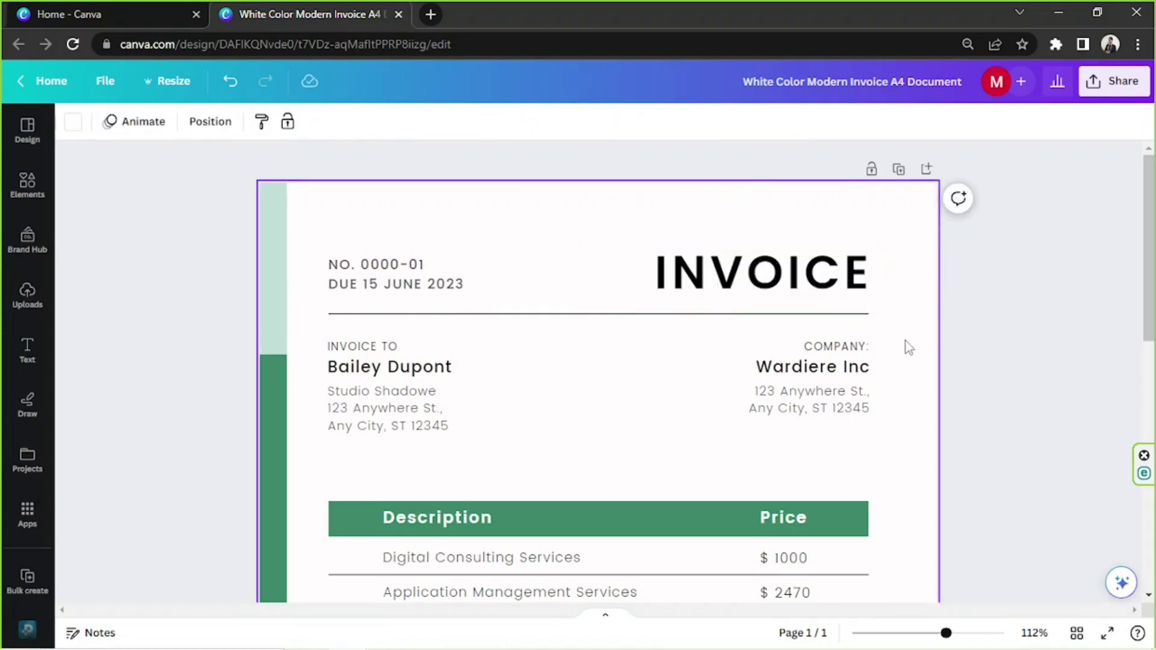
{"action": "scroll", "coordinate": [904, 347], "scroll_direction": "down", "scroll_amount": 3}
{"action": "scroll", "coordinate": [901, 340], "scroll_direction": "up", "scroll_amount": 3}
{"action": "left_click", "coordinate": [777, 274]}
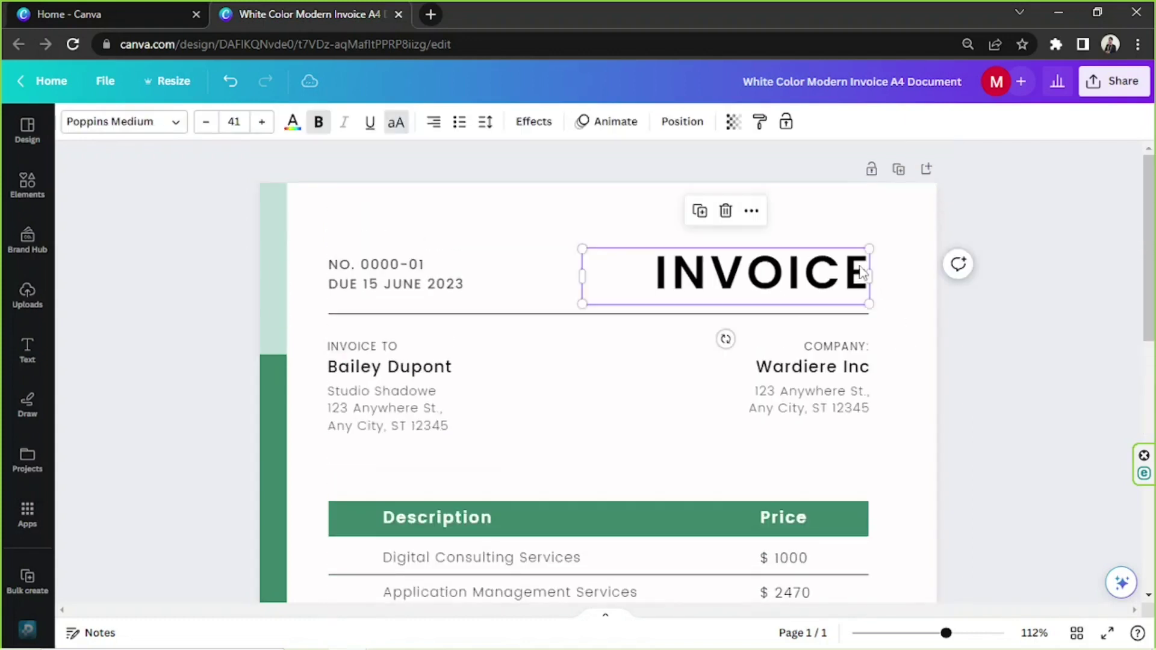
{"action": "left_click", "coordinate": [580, 383]}
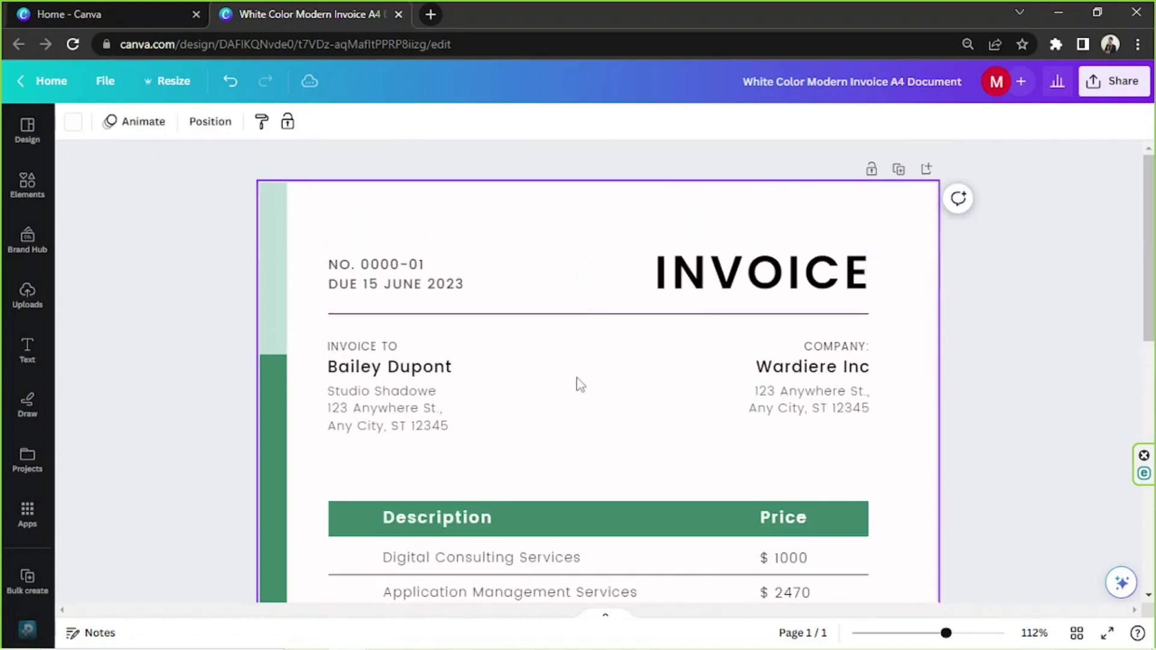
{"action": "left_click", "coordinate": [403, 374]}
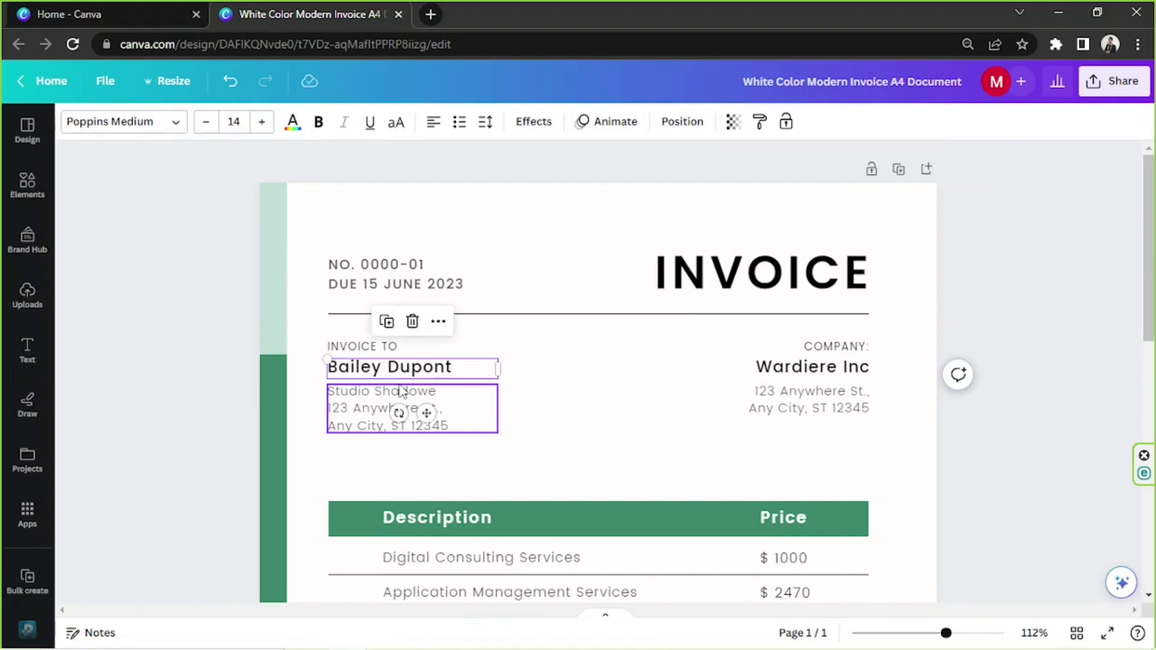
{"action": "left_click", "coordinate": [400, 409]}
{"action": "left_click", "coordinate": [834, 347]}
{"action": "left_click", "coordinate": [837, 401]}
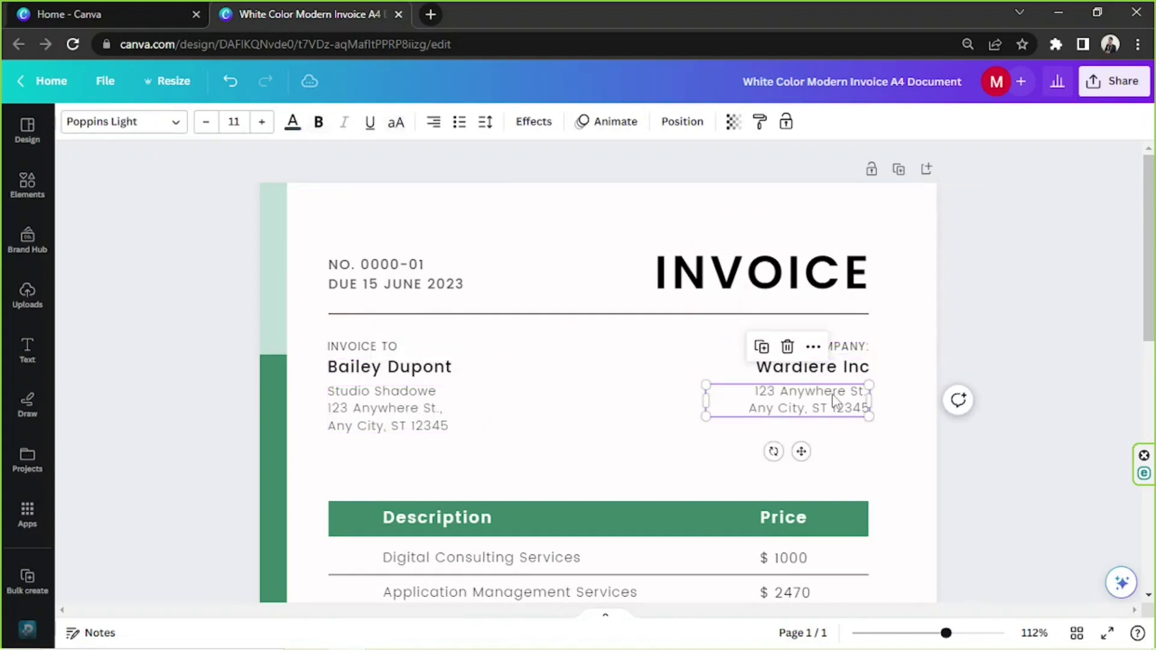
{"action": "left_click_drag", "start_coordinate": [950, 635], "coordinate": [925, 634]}
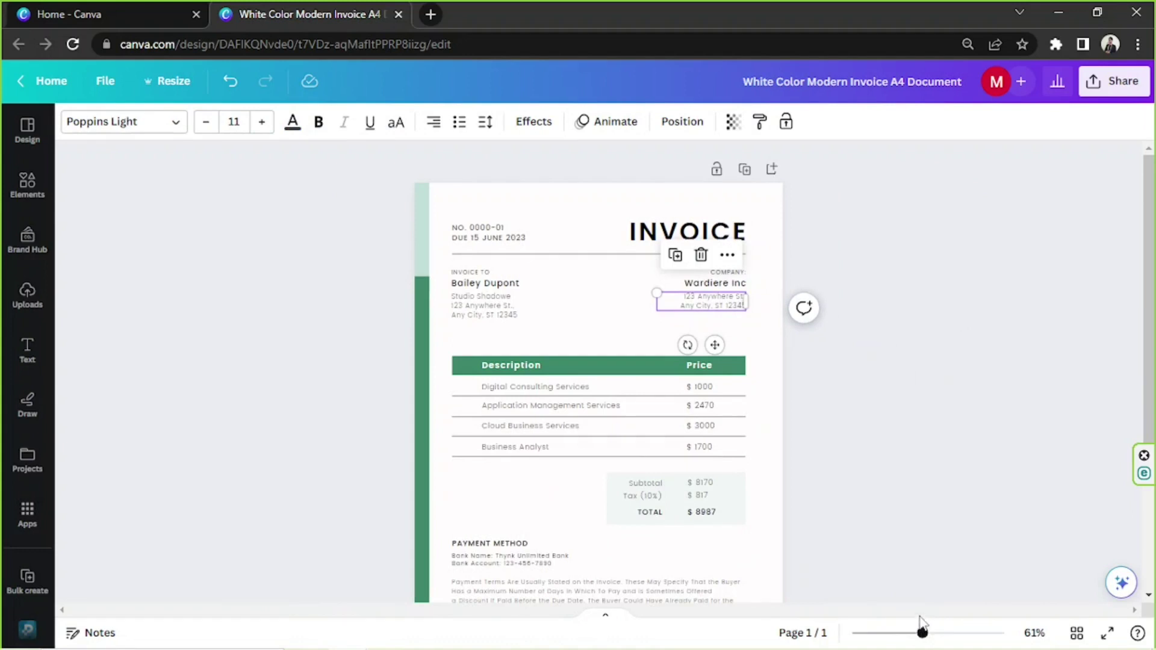
Step: Browse the fonts available for the INVOICE title without applying one
{"action": "left_click", "coordinate": [638, 236]}
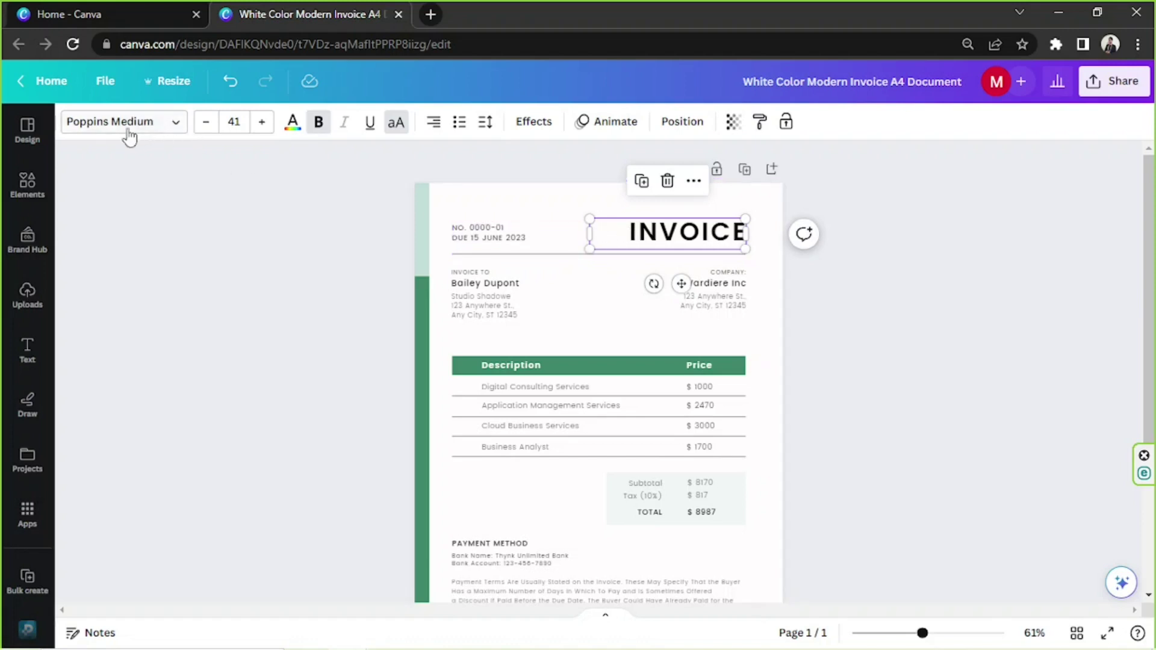
{"action": "left_click", "coordinate": [152, 132]}
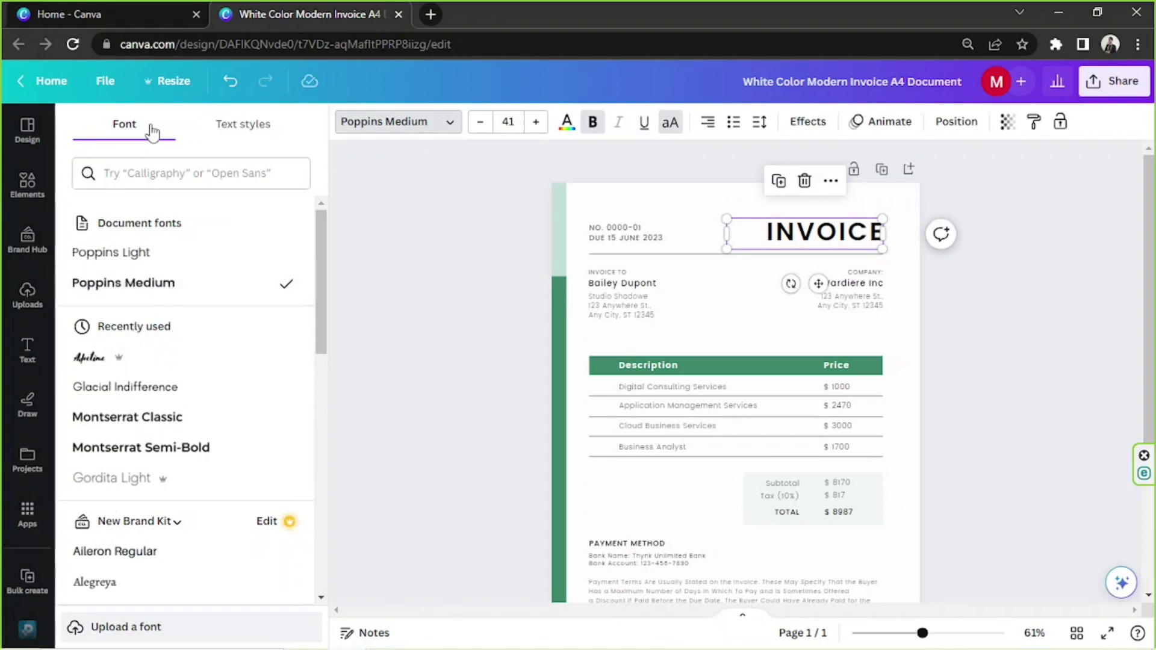
{"action": "scroll", "coordinate": [194, 279], "scroll_direction": "down", "scroll_amount": 12}
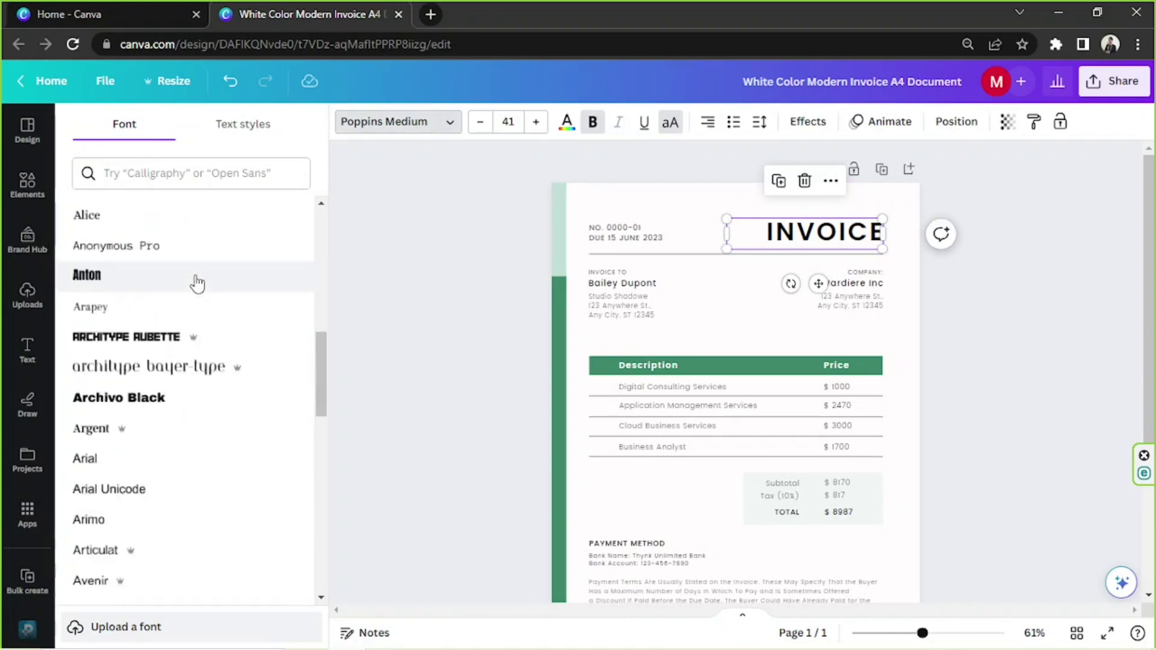
{"action": "key", "text": "Escape"}
{"action": "left_click", "coordinate": [766, 271]}
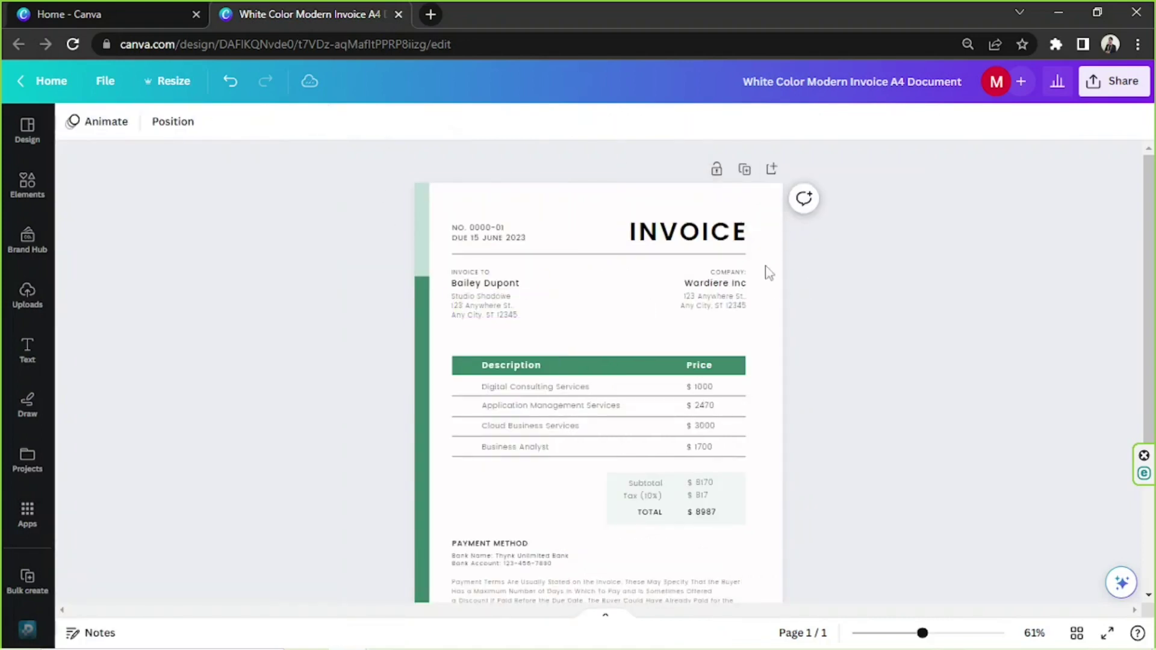
Step: Try scaling the INVOICE title from its corner, and undo the resize
{"action": "left_click", "coordinate": [685, 235]}
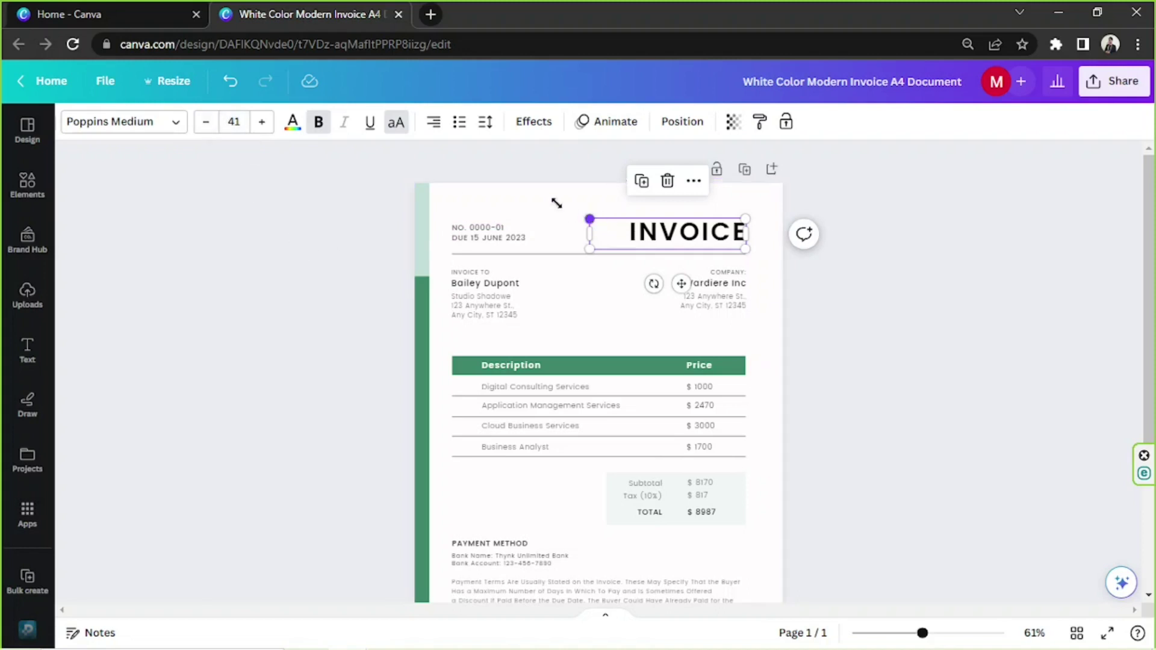
{"action": "left_click_drag", "start_coordinate": [590, 219], "coordinate": [609, 216]}
{"action": "key", "text": "ctrl+z"}
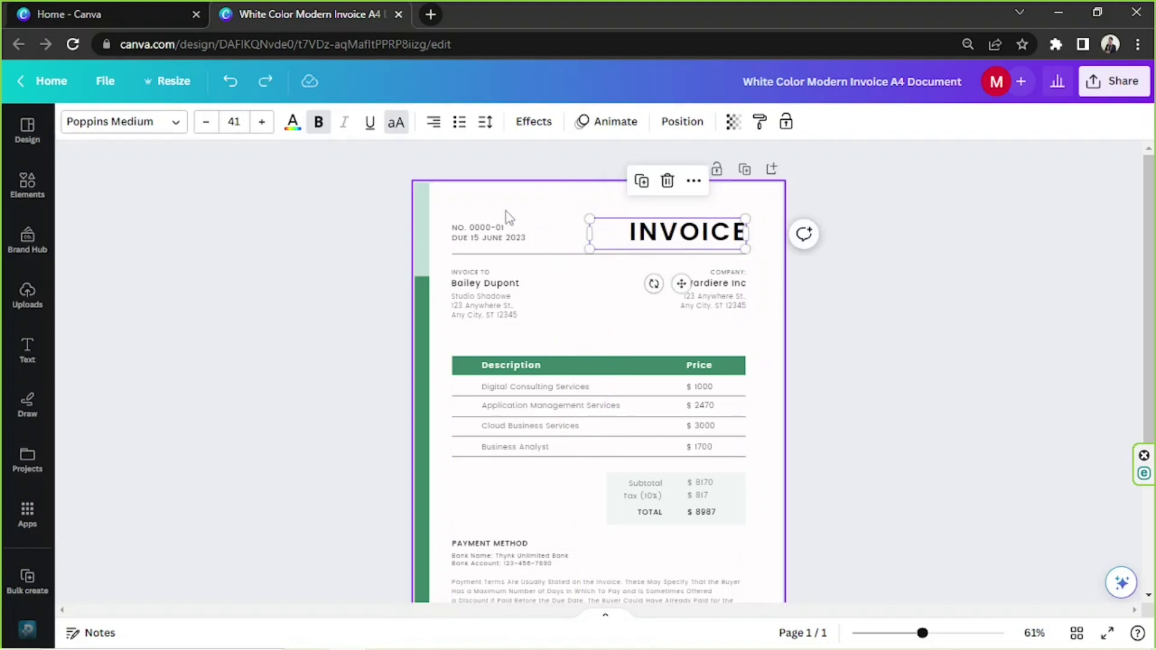
Step: Look over the text colour choices and formatting options for the INVOICE title without applying any
{"action": "left_click", "coordinate": [293, 125]}
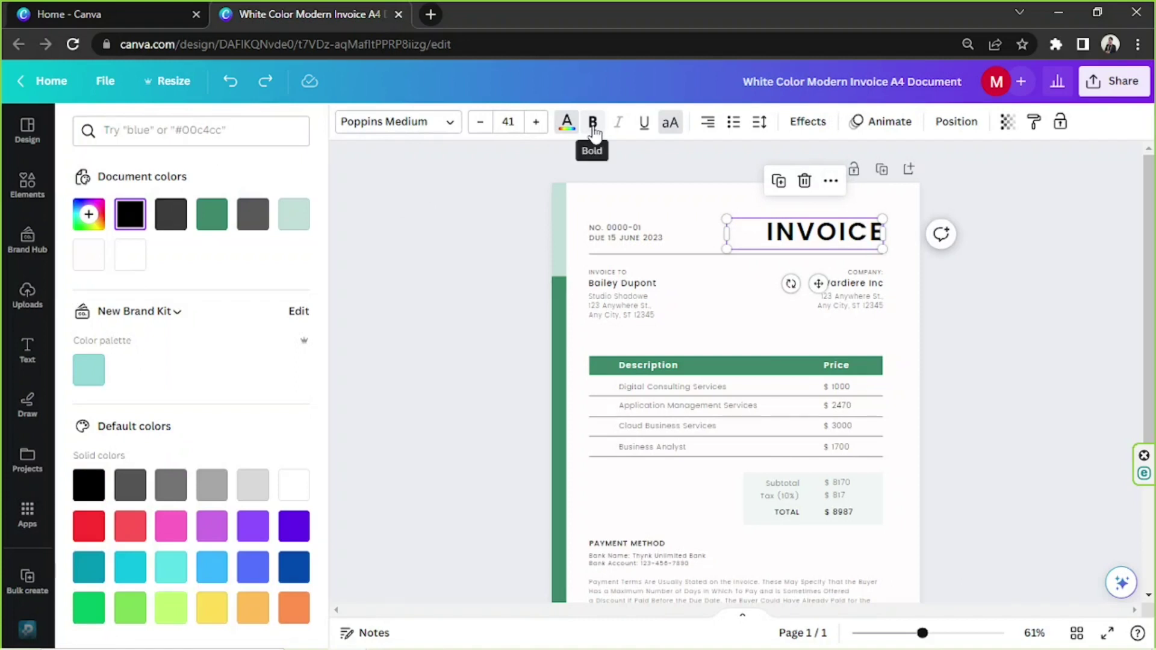
{"action": "left_click", "coordinate": [487, 176]}
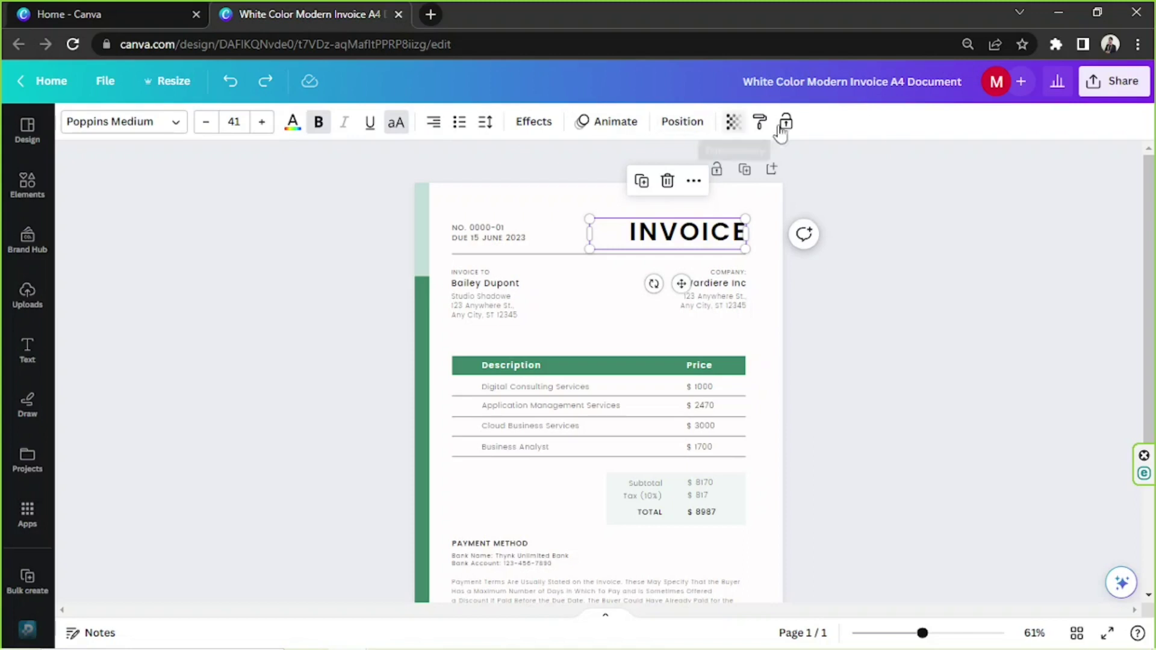
{"action": "left_click", "coordinate": [870, 178]}
Step: Search the design elements for "design" and browse the graphics and photo results
{"action": "left_click_drag", "start_coordinate": [922, 633], "coordinate": [910, 633]}
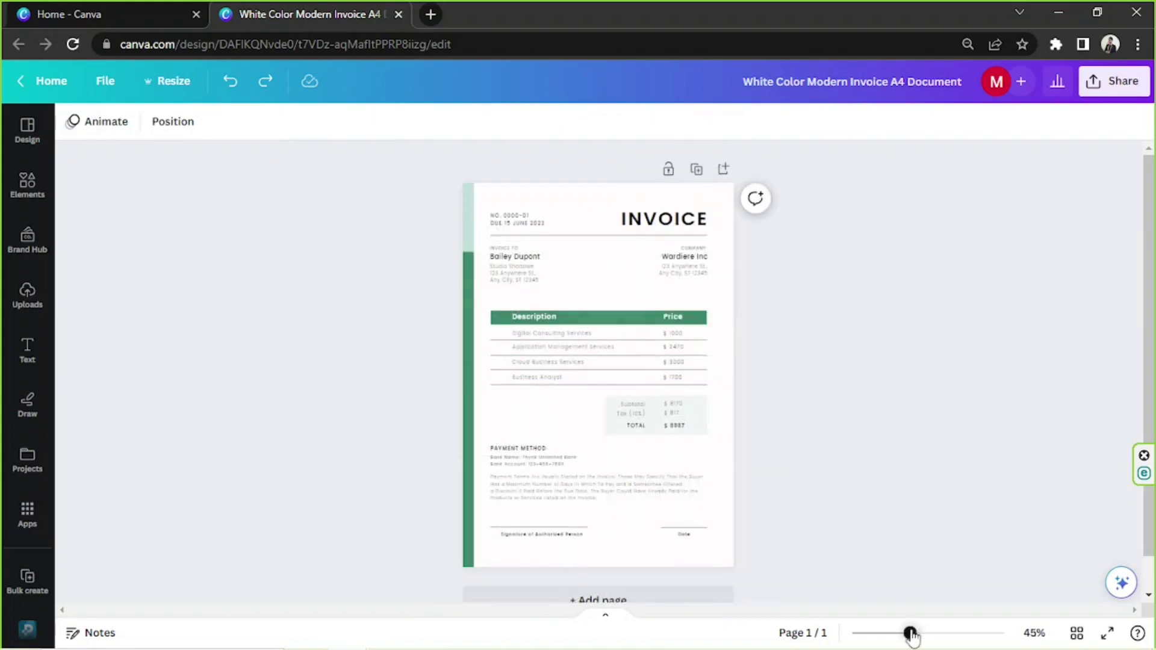
{"action": "left_click", "coordinate": [476, 355]}
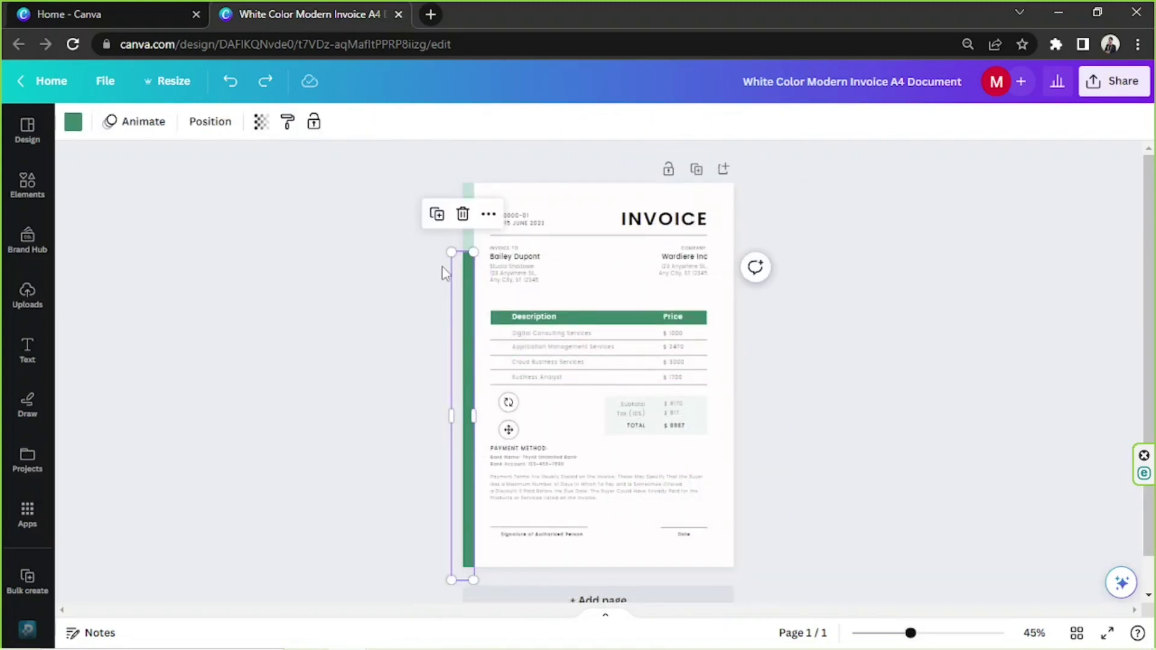
{"action": "left_click", "coordinate": [24, 196]}
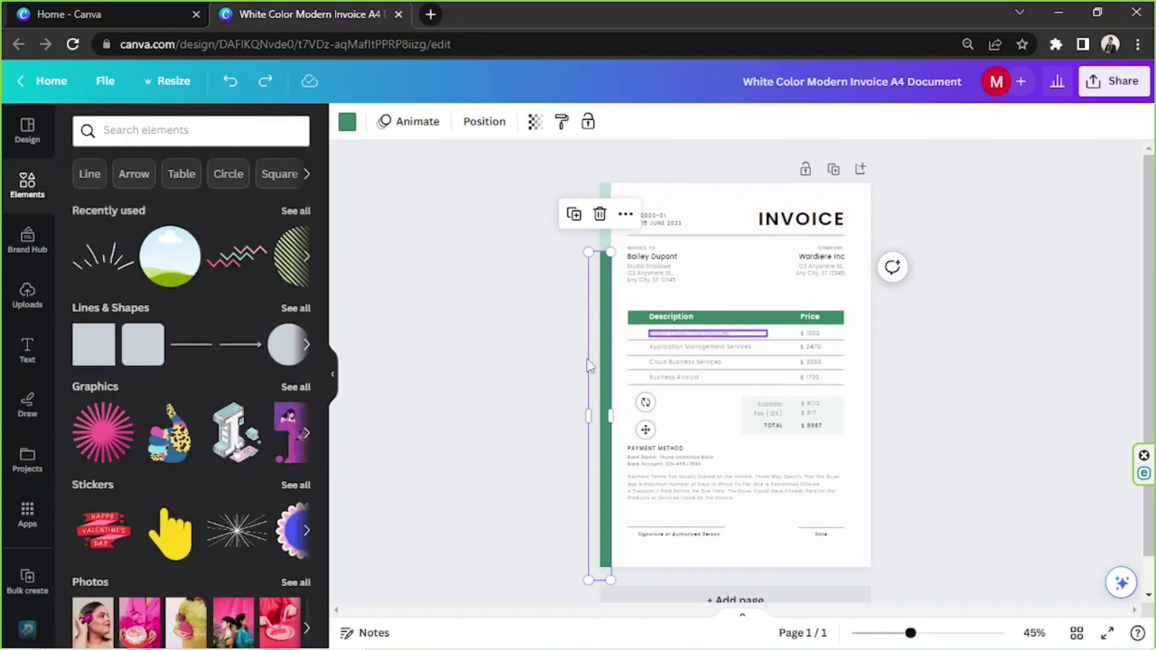
{"action": "left_click", "coordinate": [186, 135]}
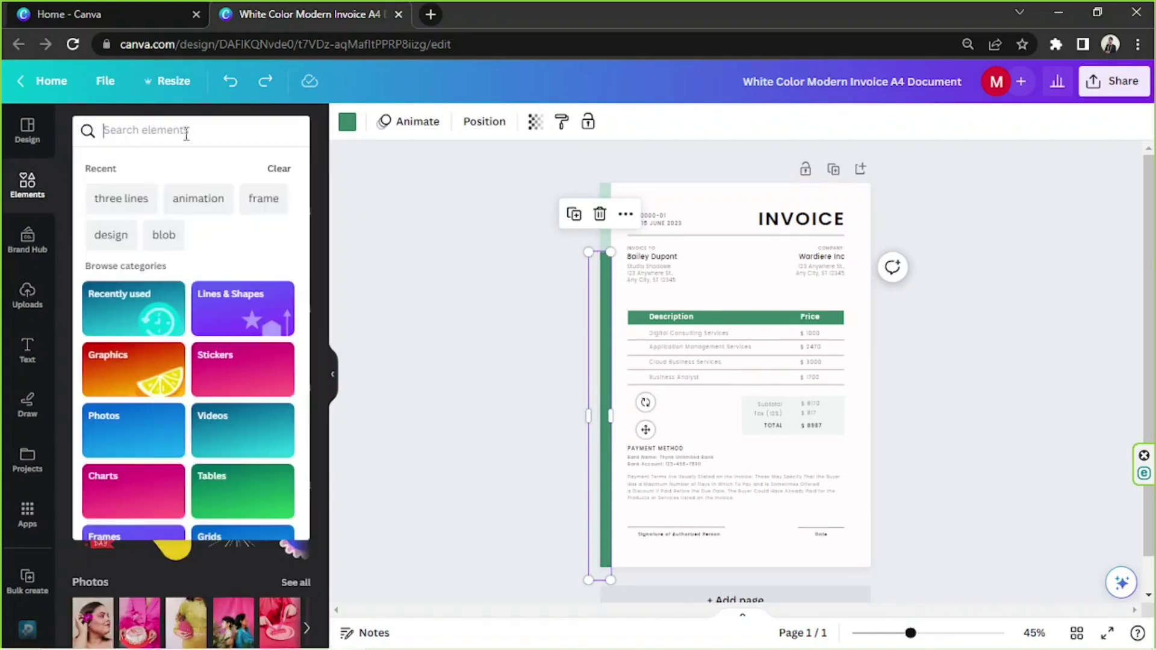
{"action": "type", "text": "design"}
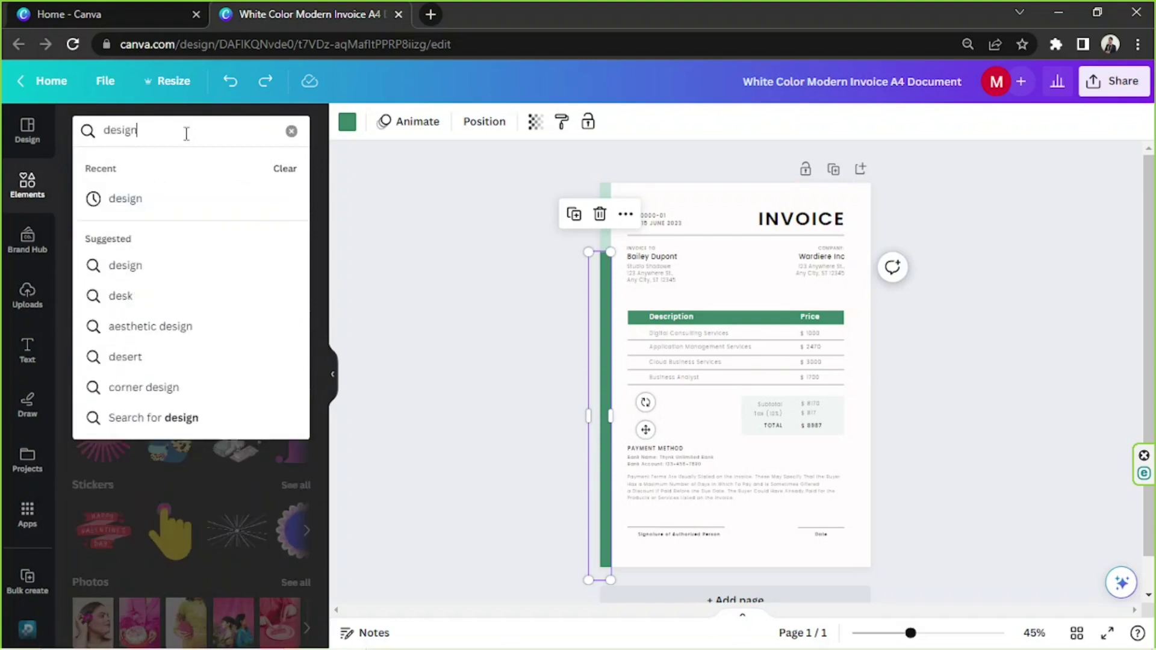
{"action": "key", "text": "Return"}
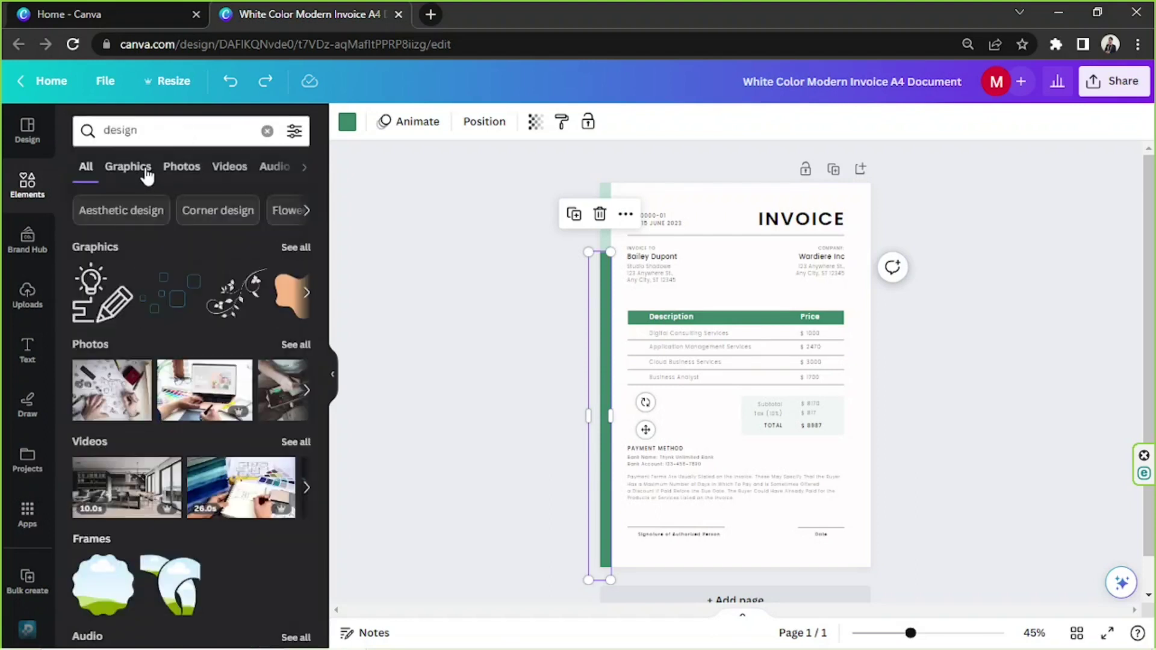
{"action": "left_click", "coordinate": [139, 172]}
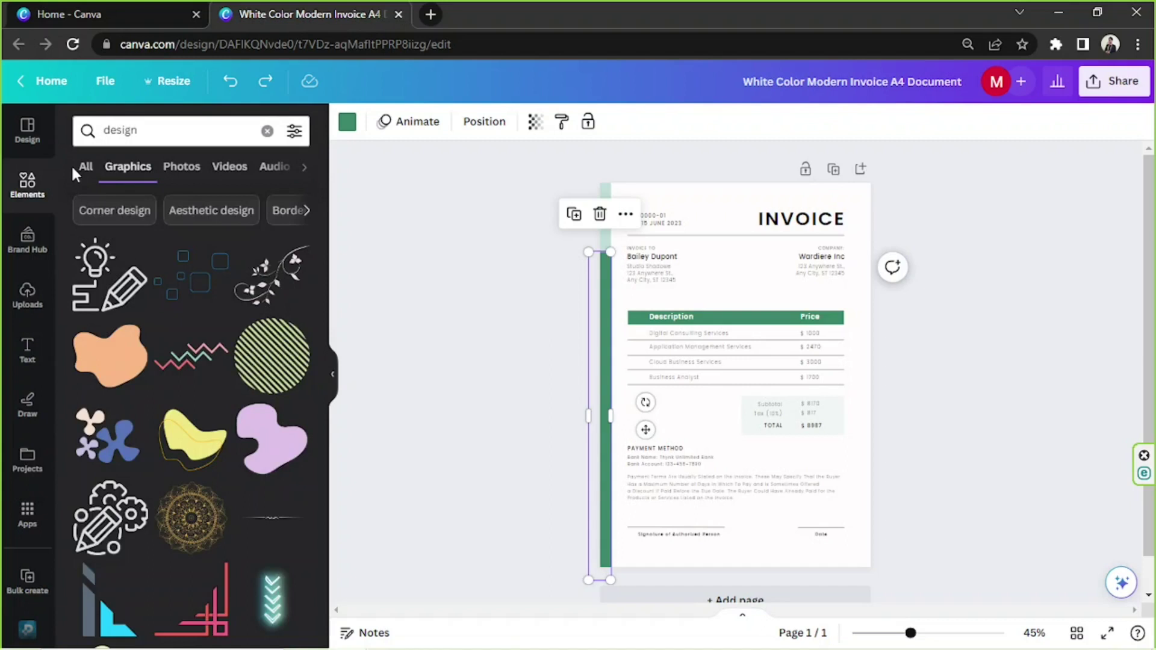
{"action": "left_click", "coordinate": [190, 172]}
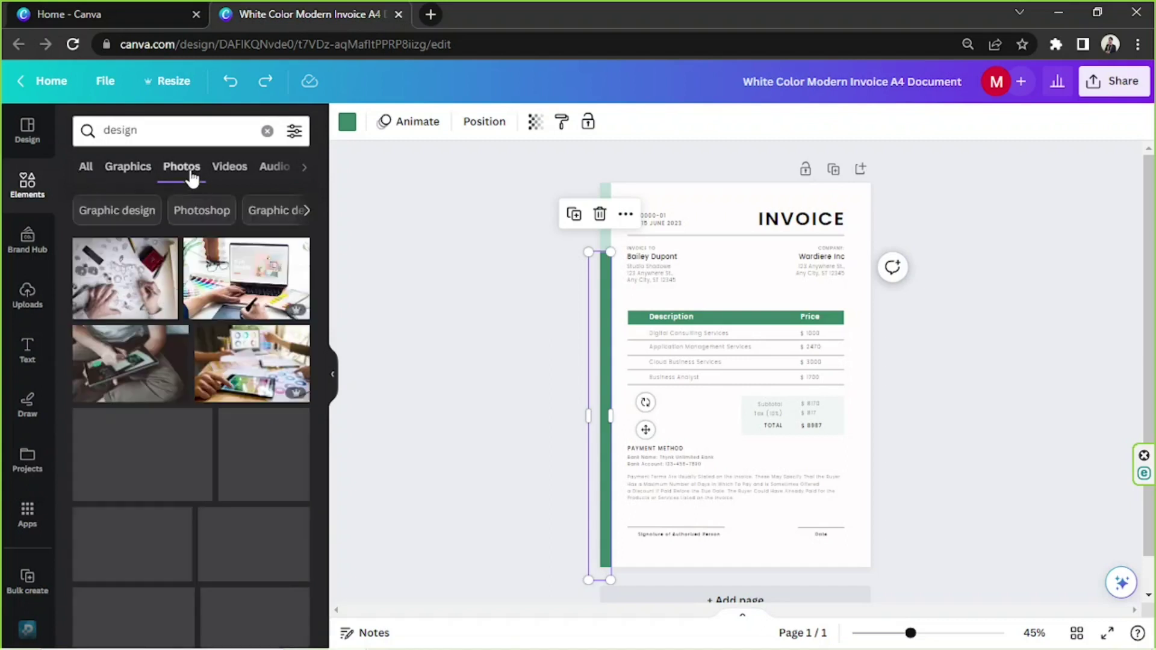
{"action": "left_click", "coordinate": [139, 171]}
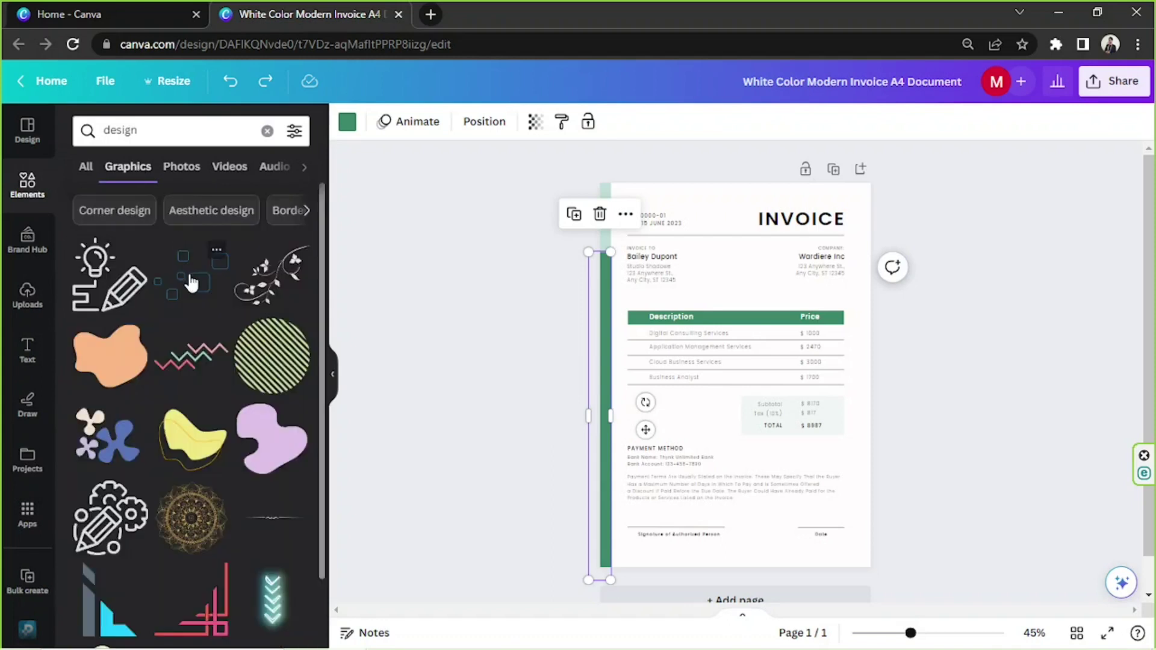
{"action": "scroll", "coordinate": [192, 282], "scroll_direction": "down", "scroll_amount": 2}
{"action": "scroll", "coordinate": [192, 282], "scroll_direction": "down", "scroll_amount": 10}
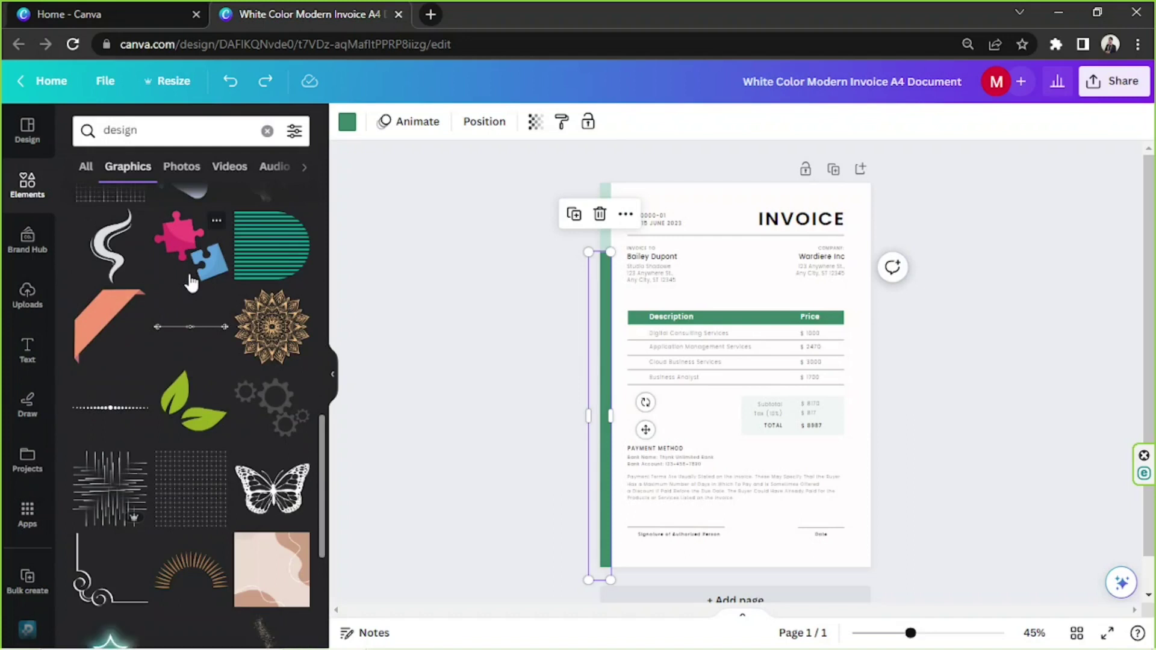
Step: Search the element graphics for "border" and browse the results without adding one
{"action": "scroll", "coordinate": [190, 280], "scroll_direction": "down", "scroll_amount": 5}
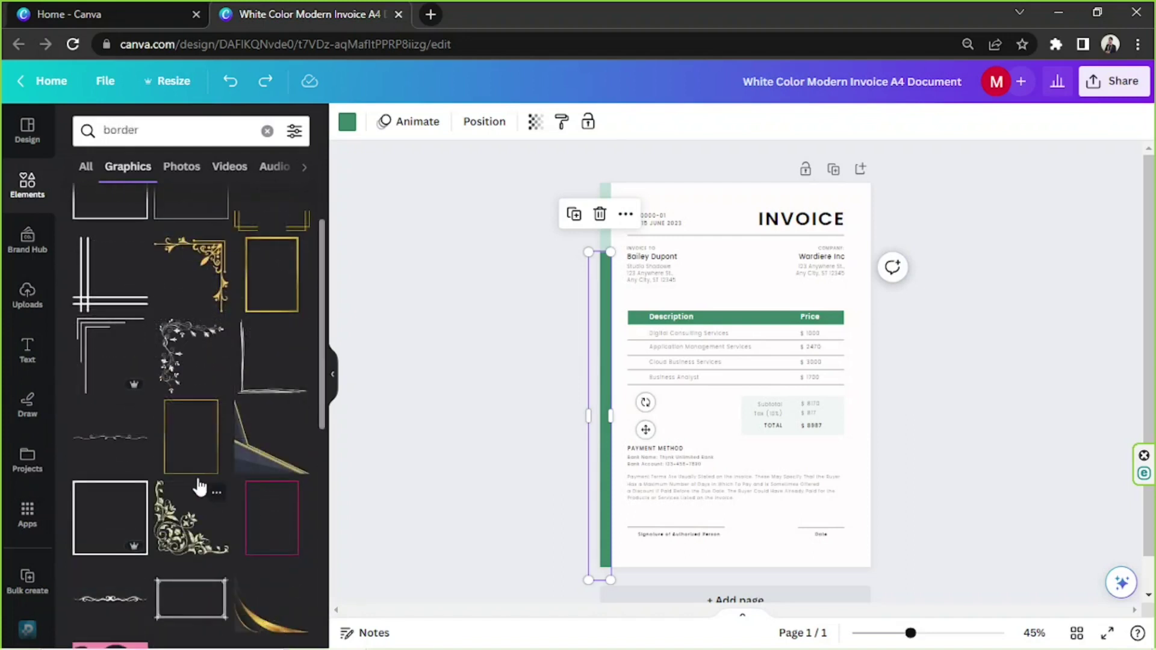
{"action": "scroll", "coordinate": [200, 487], "scroll_direction": "down", "scroll_amount": 3}
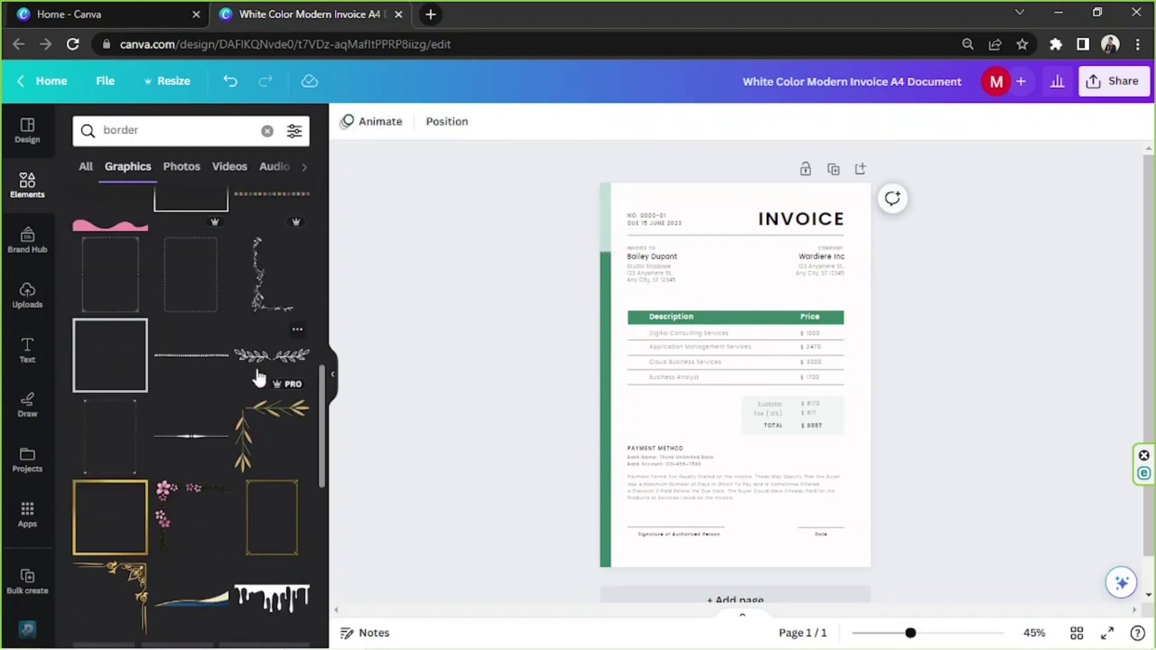
{"action": "scroll", "coordinate": [259, 378], "scroll_direction": "down", "scroll_amount": 5}
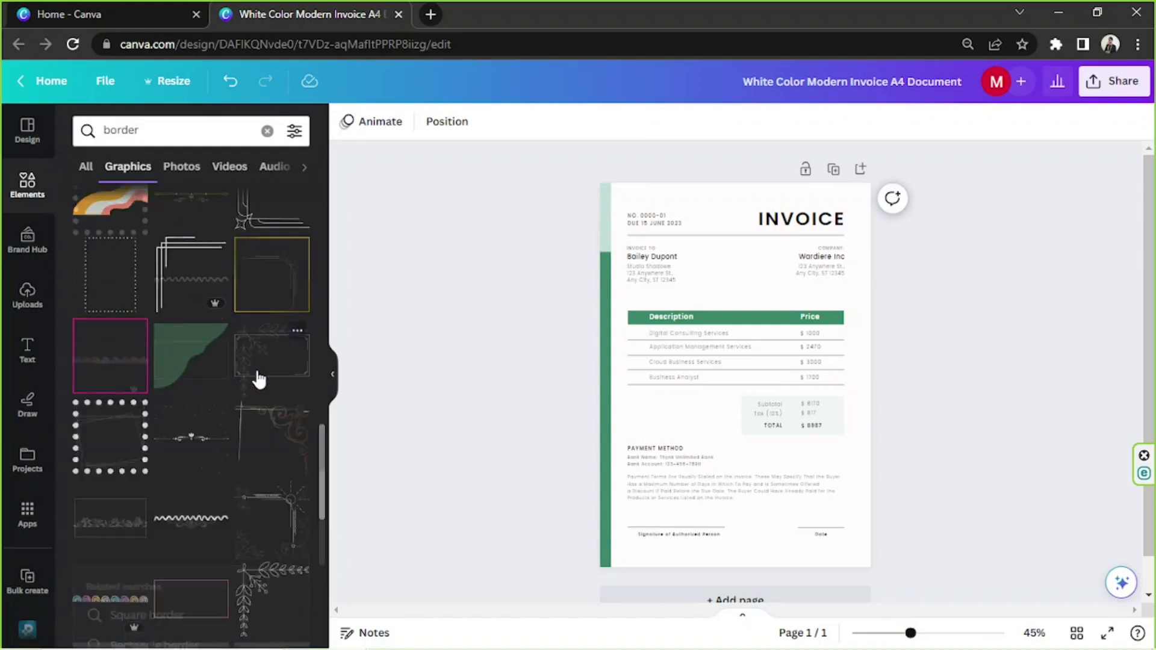
{"action": "scroll", "coordinate": [259, 378], "scroll_direction": "down", "scroll_amount": 5}
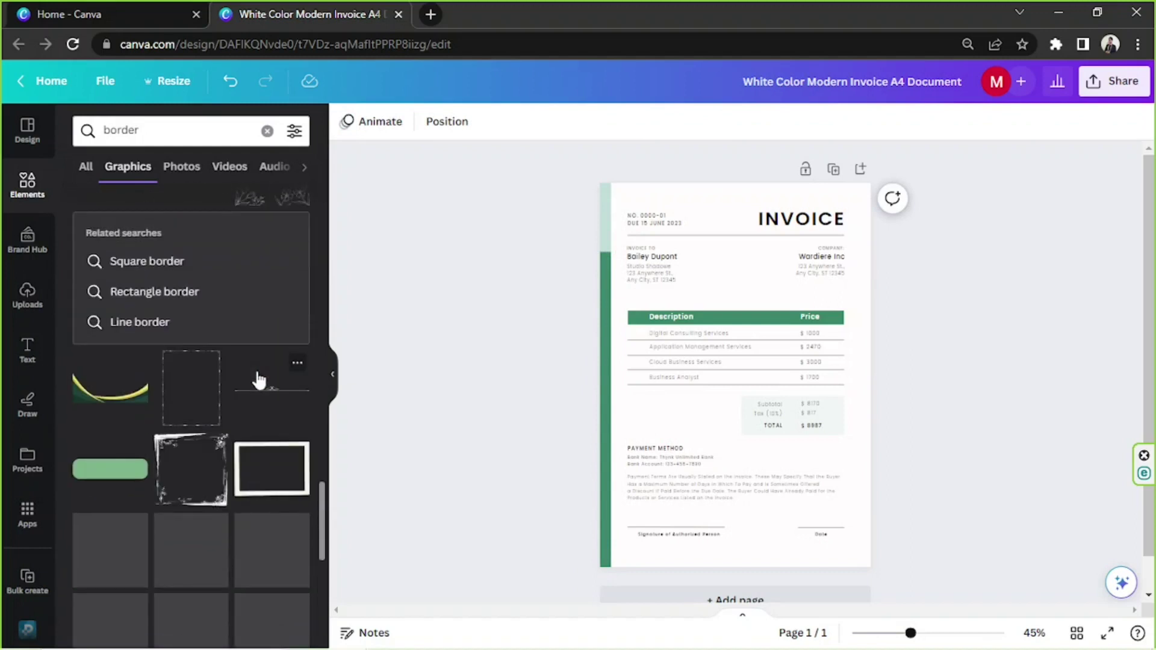
{"action": "scroll", "coordinate": [259, 380], "scroll_direction": "down", "scroll_amount": 3}
{"action": "scroll", "coordinate": [259, 383], "scroll_direction": "down", "scroll_amount": 4}
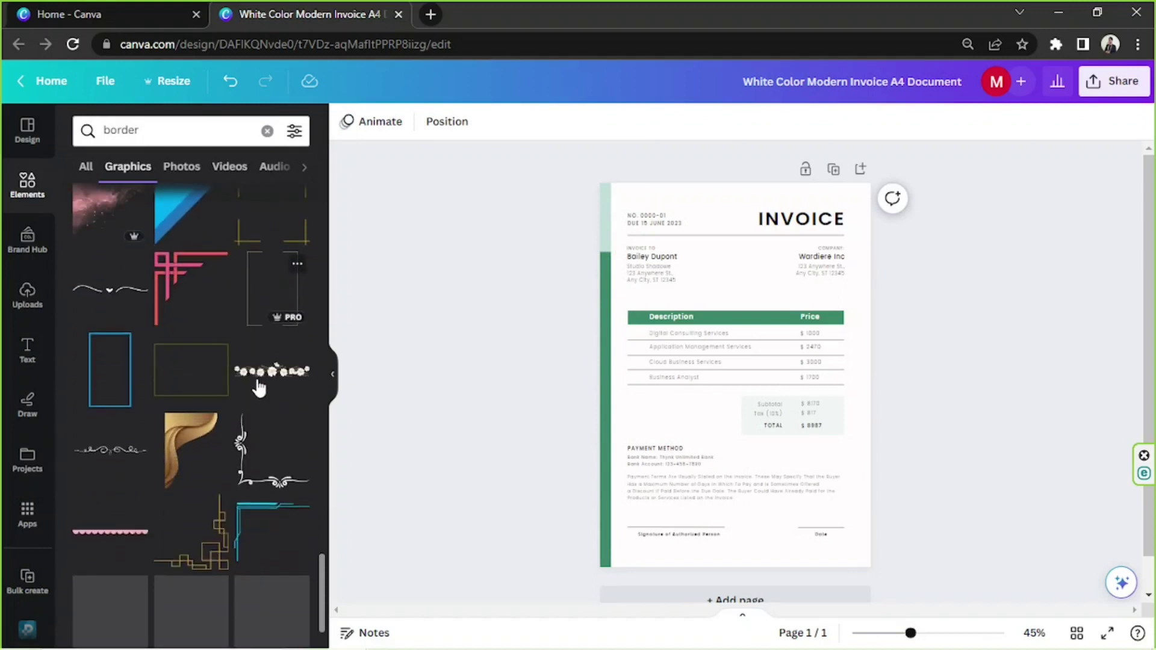
Step: Rotate the dark green side bar to lie along the page's bottom edge, and move the pale green strip down the left edge
{"action": "left_click", "coordinate": [609, 315]}
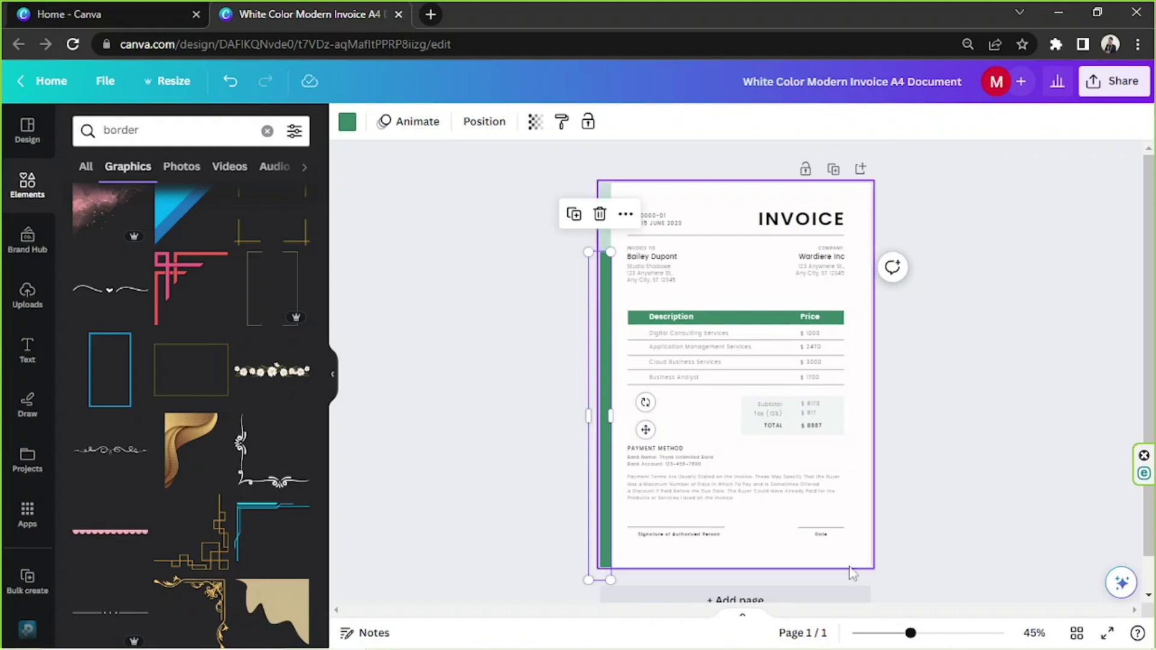
{"action": "left_click_drag", "start_coordinate": [644, 402], "coordinate": [588, 371]}
{"action": "left_click_drag", "start_coordinate": [557, 417], "coordinate": [746, 562]}
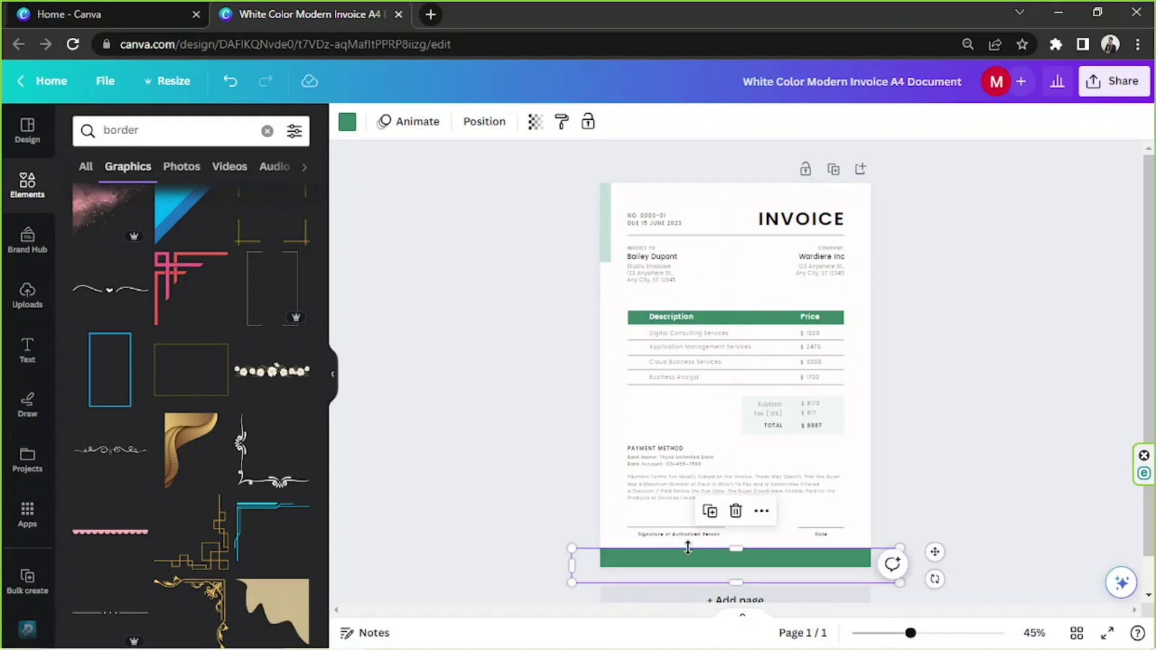
{"action": "left_click", "coordinate": [601, 196]}
{"action": "left_click_drag", "start_coordinate": [601, 196], "coordinate": [597, 348]}
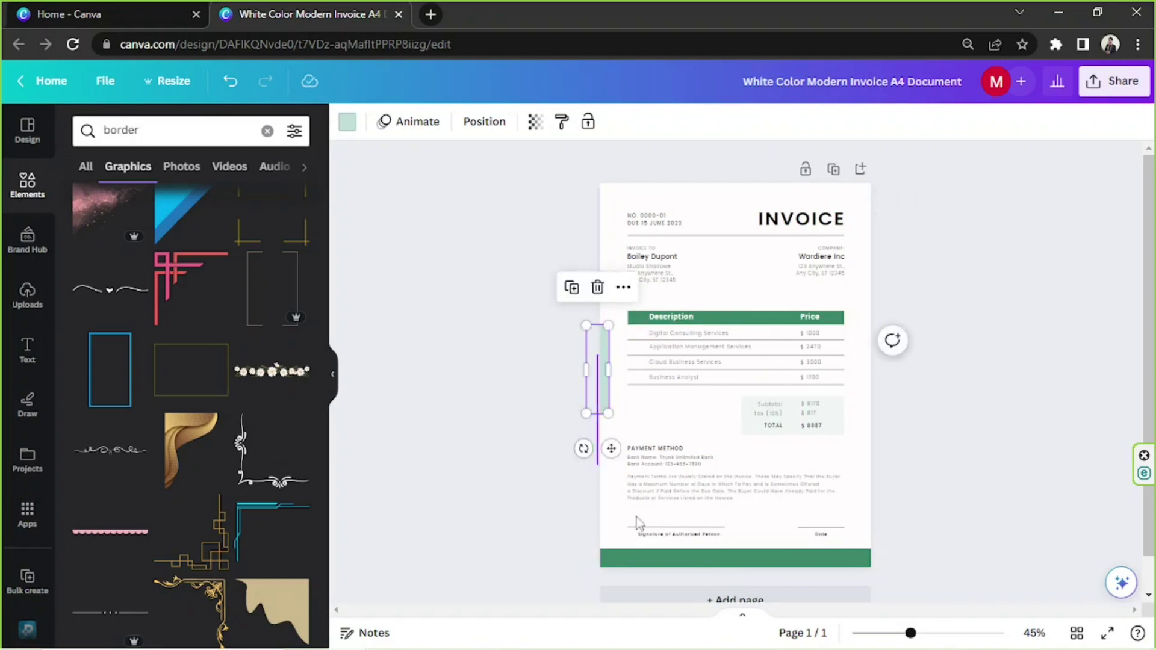
Step: Place an enlarged copy of the bottom bar, about 58 mm tall, across the page's top edge and send it to the back
{"action": "left_click", "coordinate": [671, 566]}
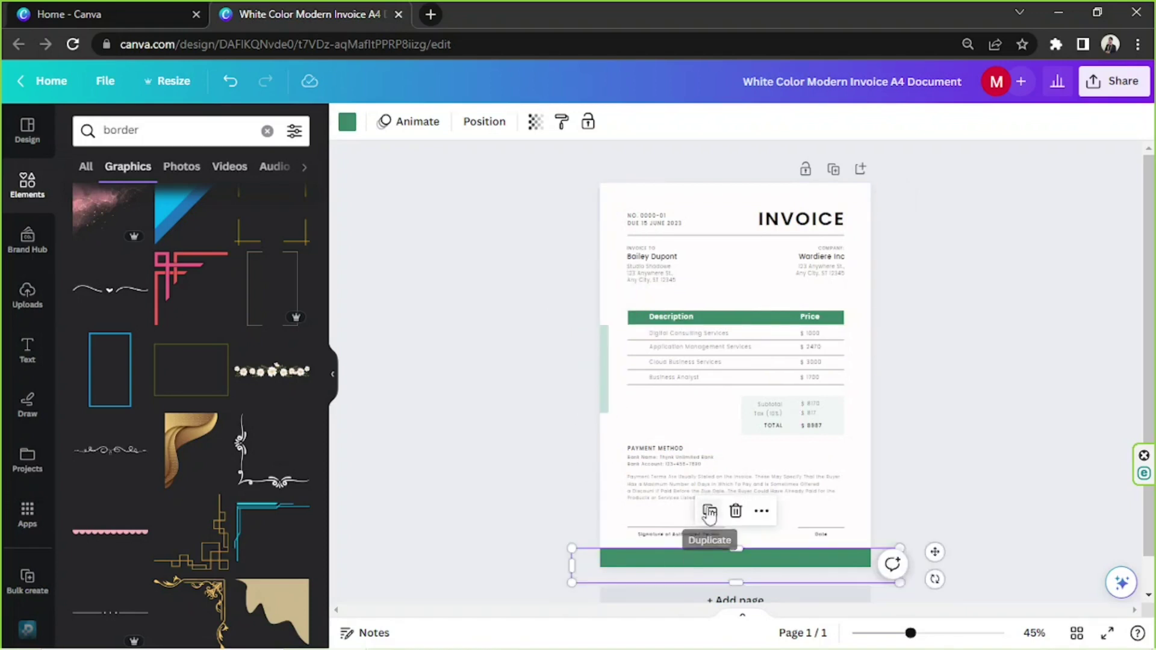
{"action": "left_click_drag", "start_coordinate": [752, 577], "coordinate": [715, 233]}
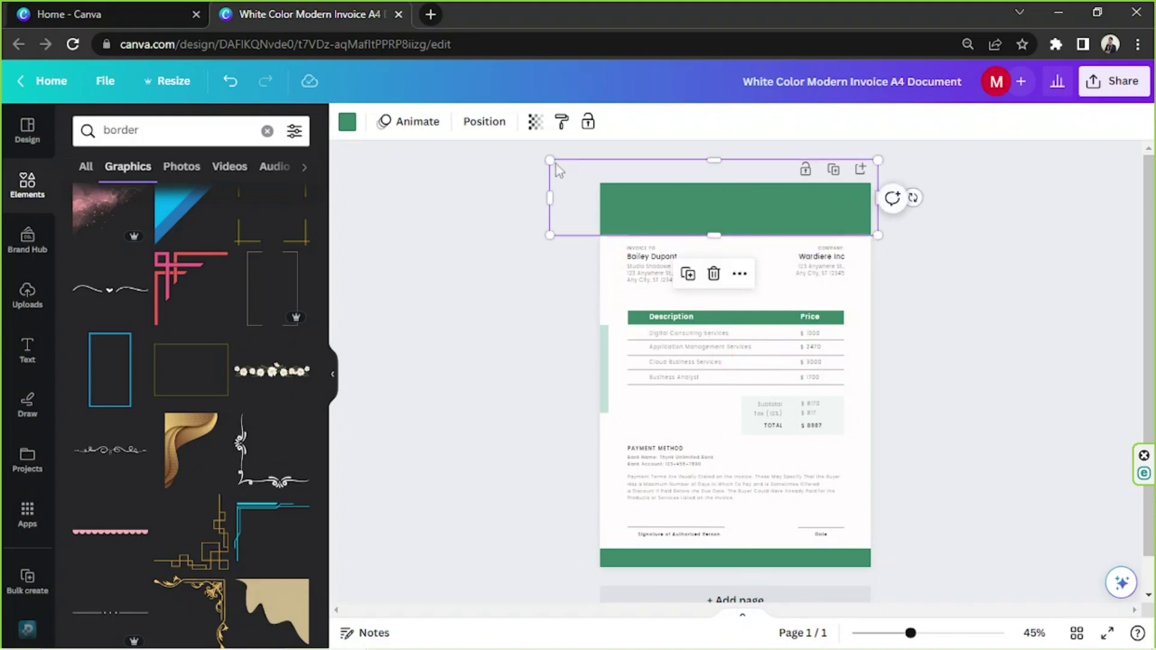
{"action": "left_click", "coordinate": [489, 125]}
{"action": "left_click", "coordinate": [241, 194]}
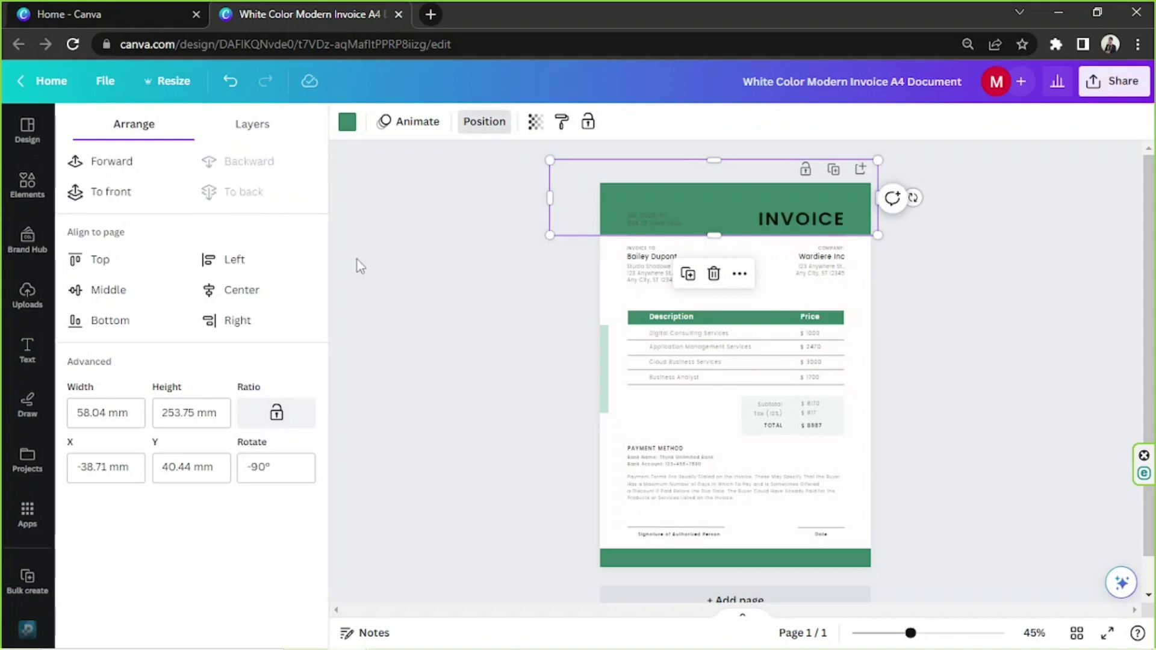
Step: Recolour the header band with the pale green document colour and delete the divider line along its lower edge
{"action": "left_click", "coordinate": [348, 124]}
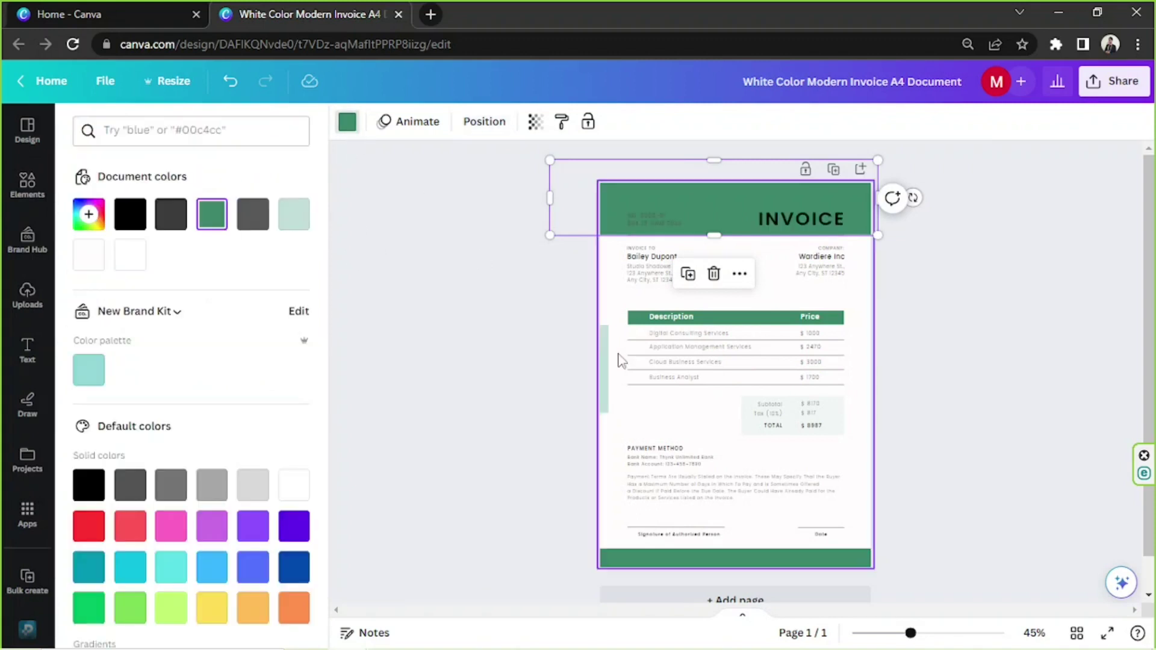
{"action": "left_click", "coordinate": [293, 214]}
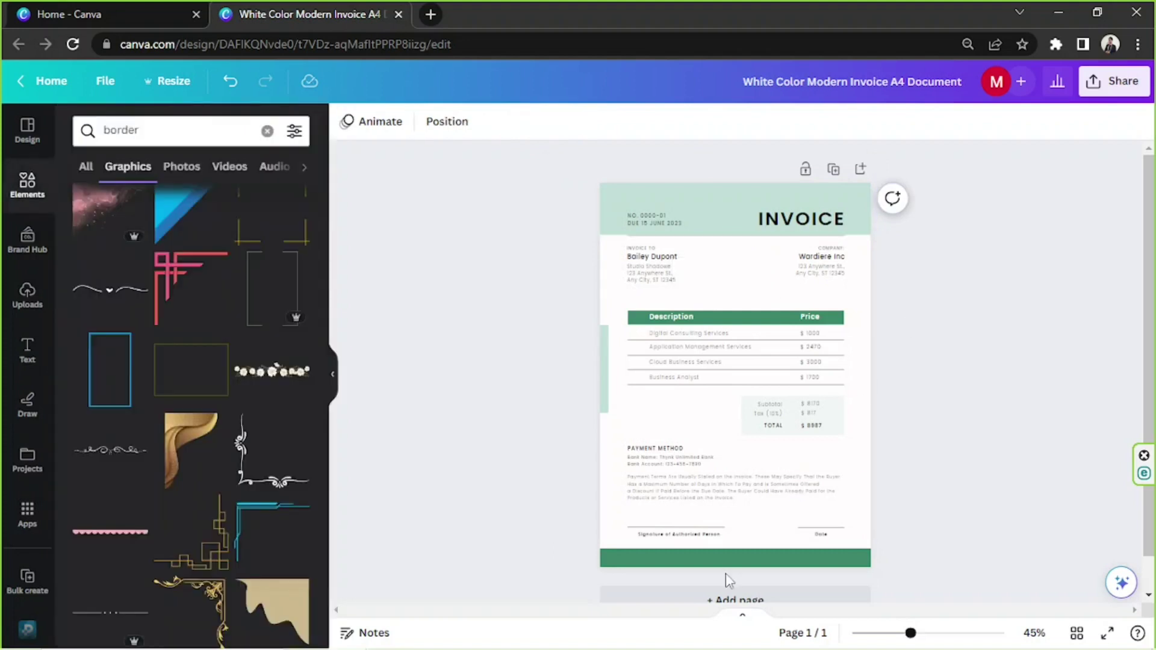
{"action": "left_click", "coordinate": [733, 236]}
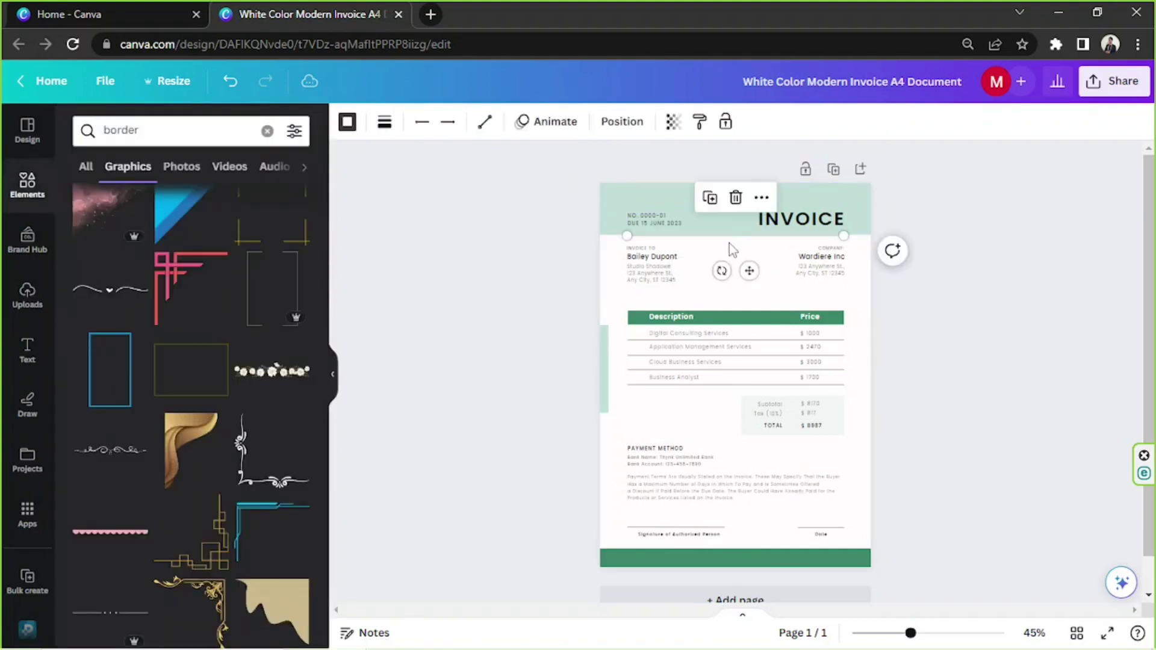
{"action": "left_click", "coordinate": [735, 199]}
Step: Nudge the header band slightly downward and delete the pale green strip on the page's left edge
{"action": "left_click", "coordinate": [749, 199]}
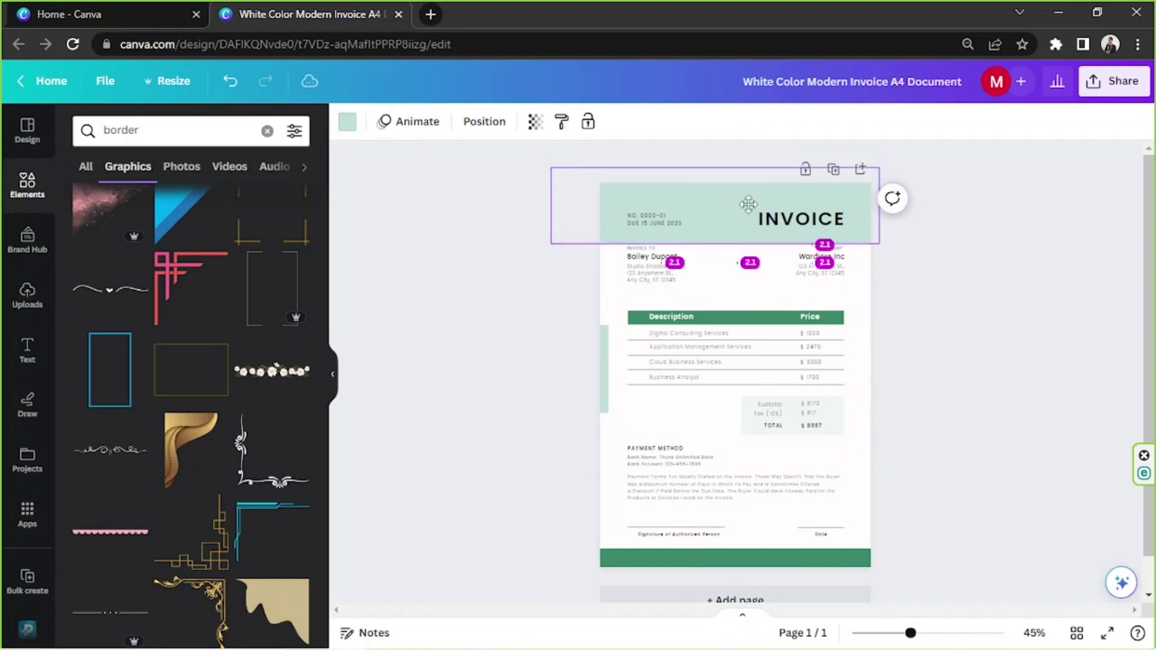
{"action": "left_click_drag", "start_coordinate": [751, 199], "coordinate": [747, 196]}
{"action": "left_click", "coordinate": [915, 343]}
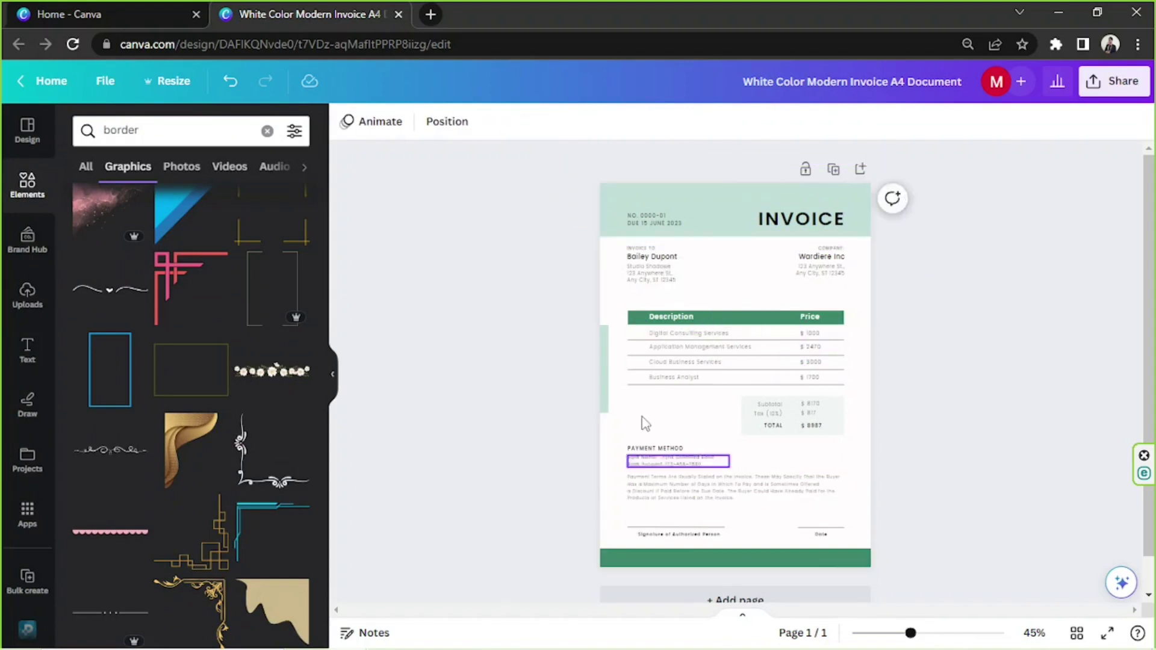
{"action": "left_click", "coordinate": [604, 371]}
{"action": "left_click", "coordinate": [597, 288]}
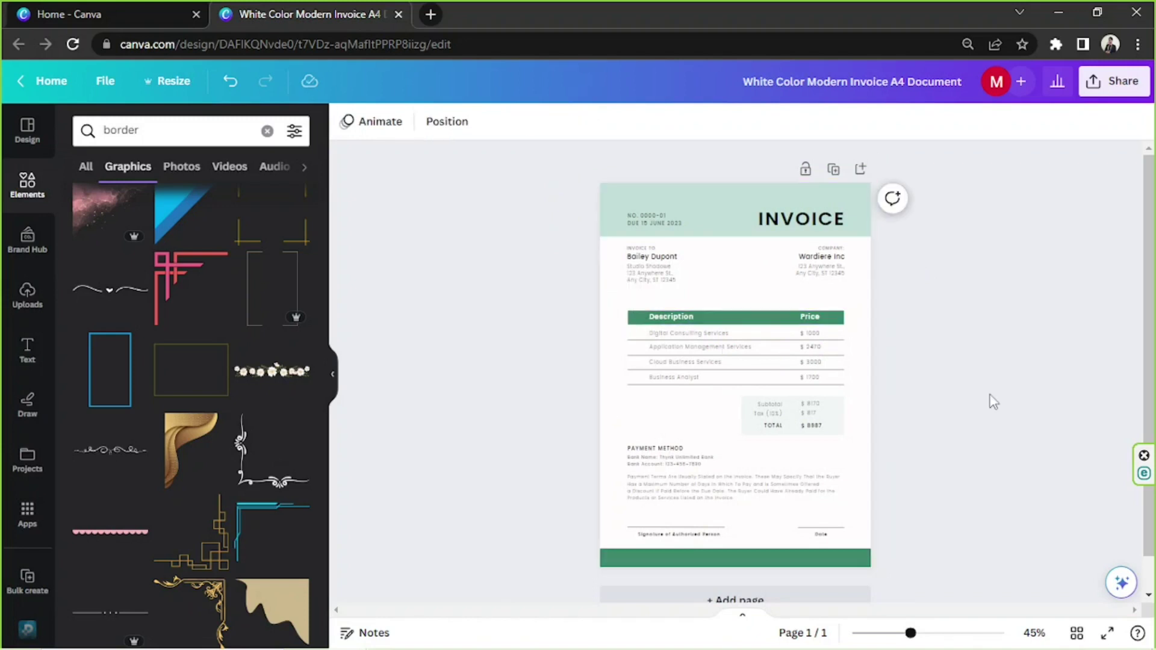
Step: Recolour the dark green bar along the page's bottom edge with the pale green document colour
{"action": "left_click", "coordinate": [848, 569]}
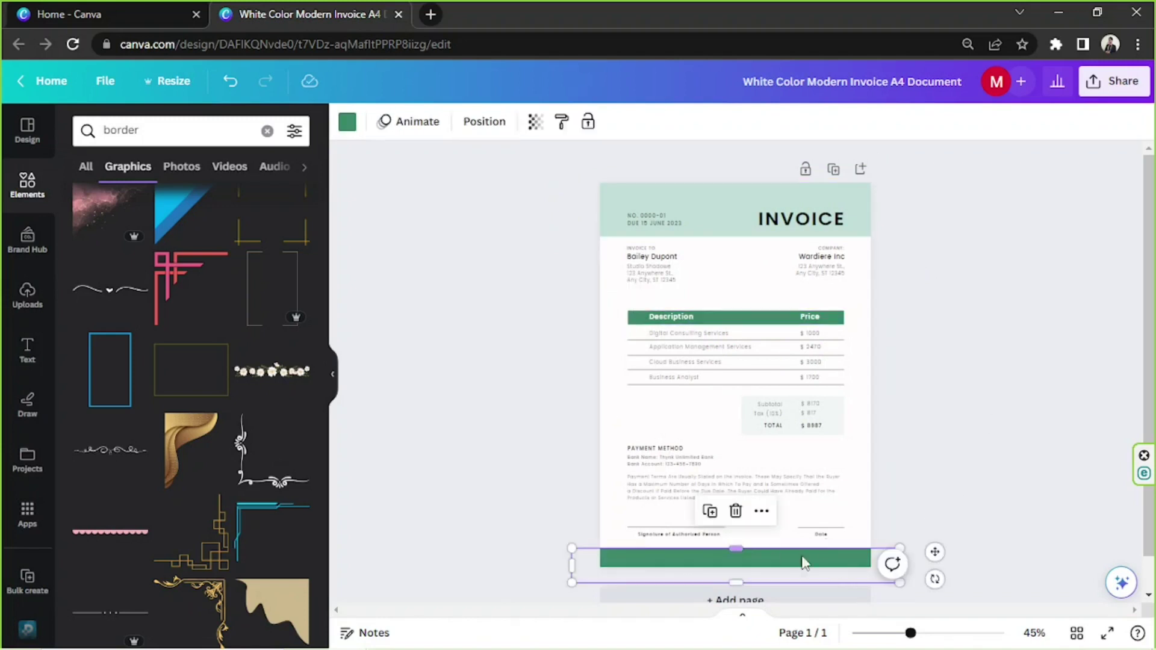
{"action": "left_click", "coordinate": [347, 125]}
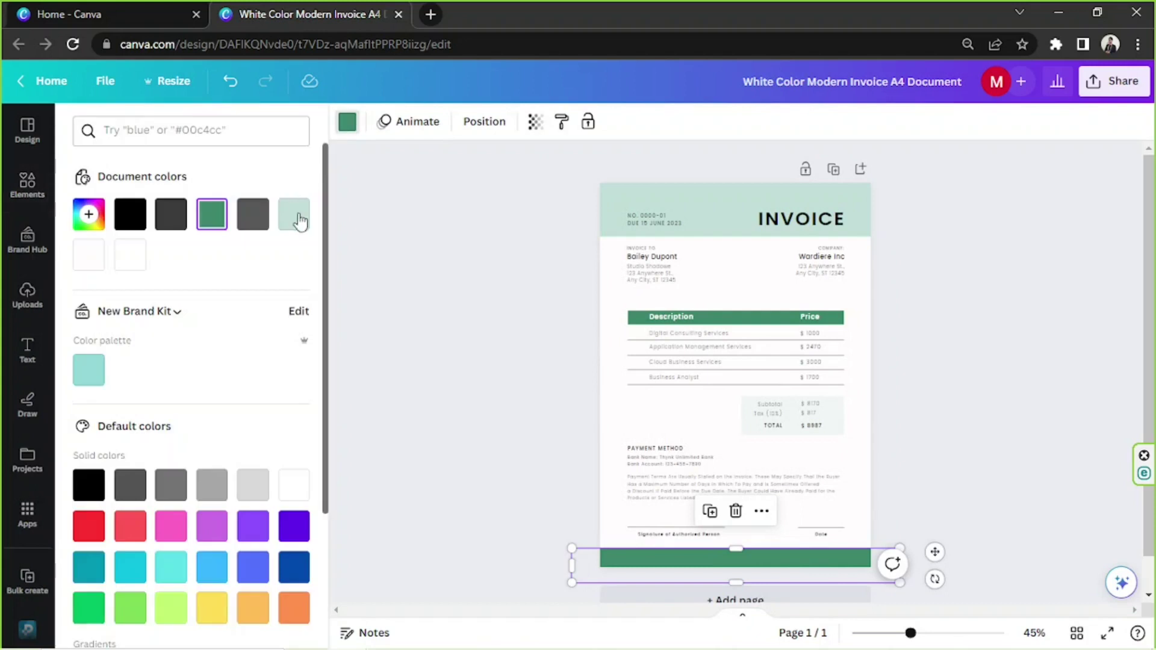
{"action": "left_click", "coordinate": [294, 214]}
{"action": "left_click", "coordinate": [998, 393]}
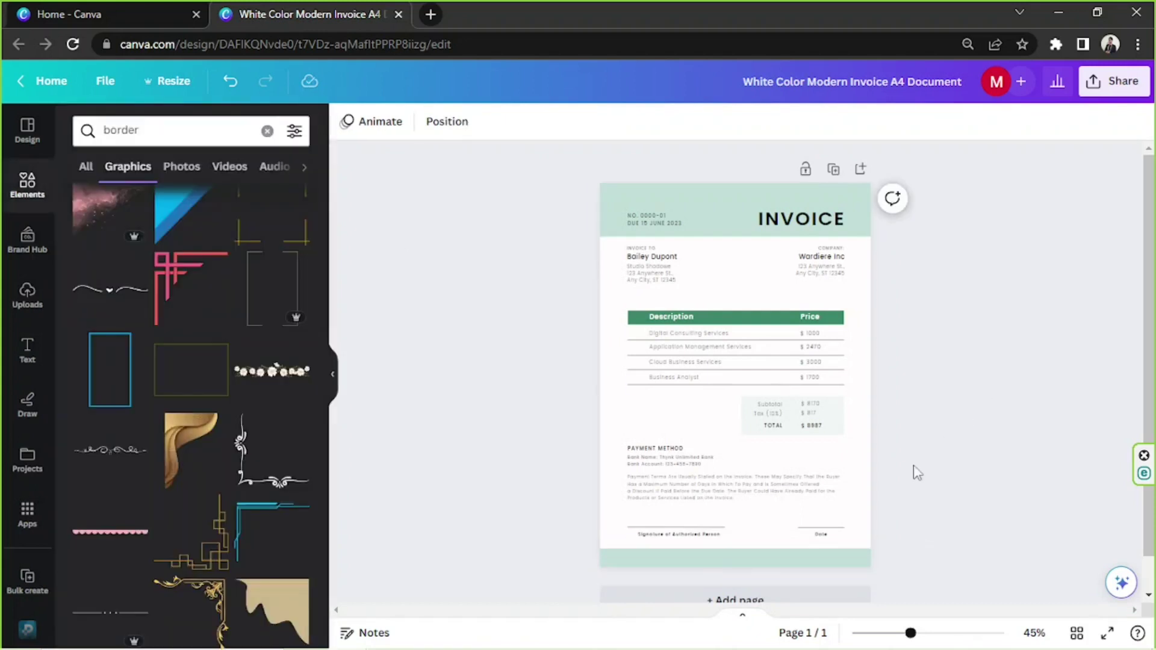
Step: Change the fill of the Description and Price header row to the custom muted green #77A895
{"action": "left_click_drag", "start_coordinate": [911, 633], "coordinate": [926, 633]}
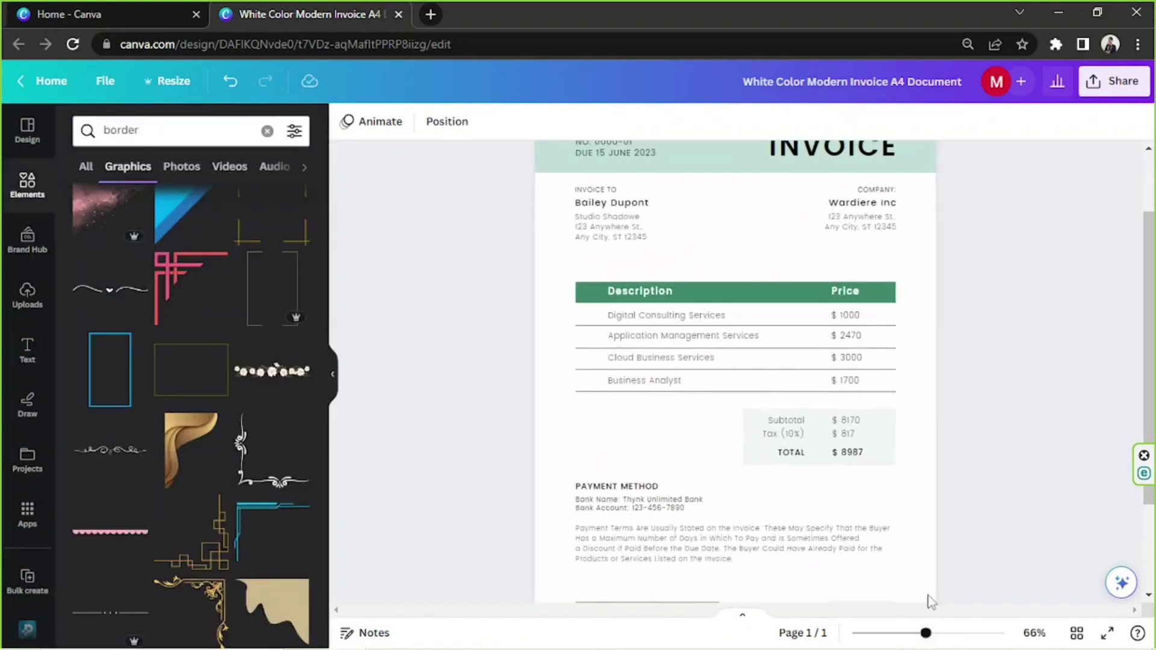
{"action": "scroll", "coordinate": [1002, 421], "scroll_direction": "up", "scroll_amount": 2}
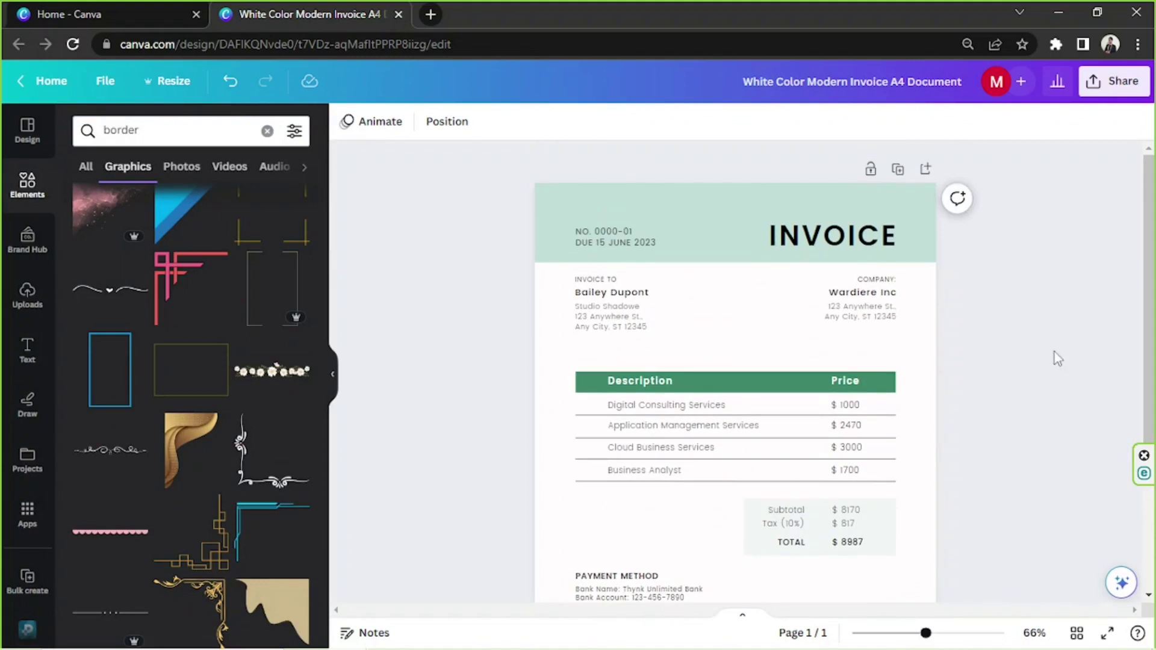
{"action": "left_click", "coordinate": [805, 386]}
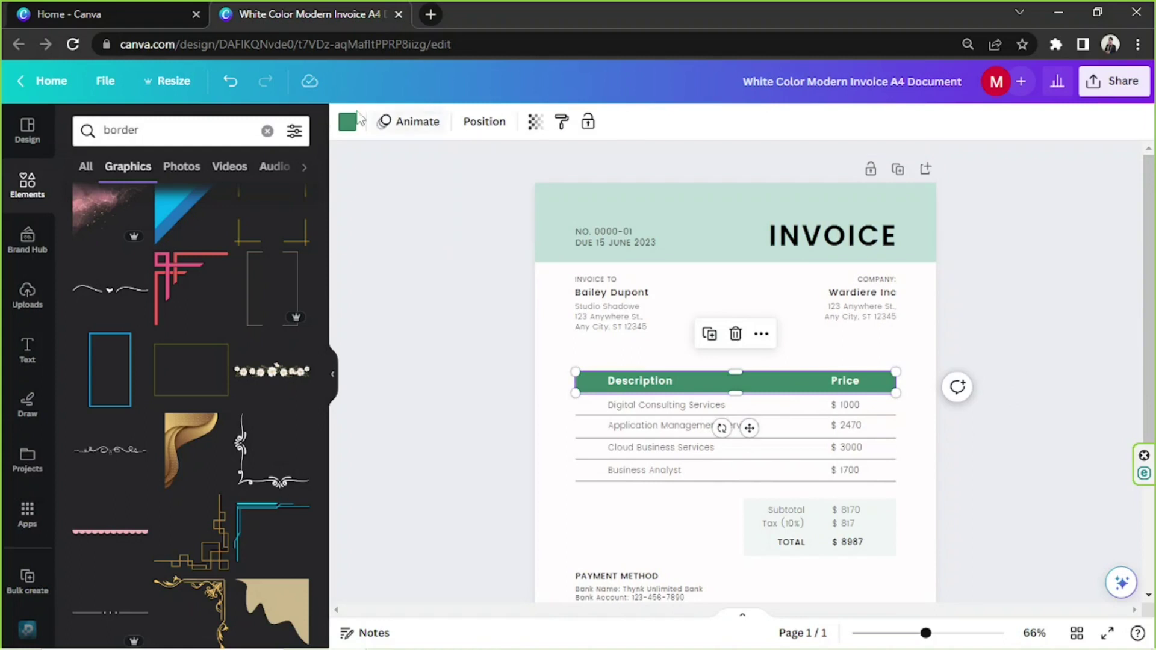
{"action": "left_click", "coordinate": [347, 122]}
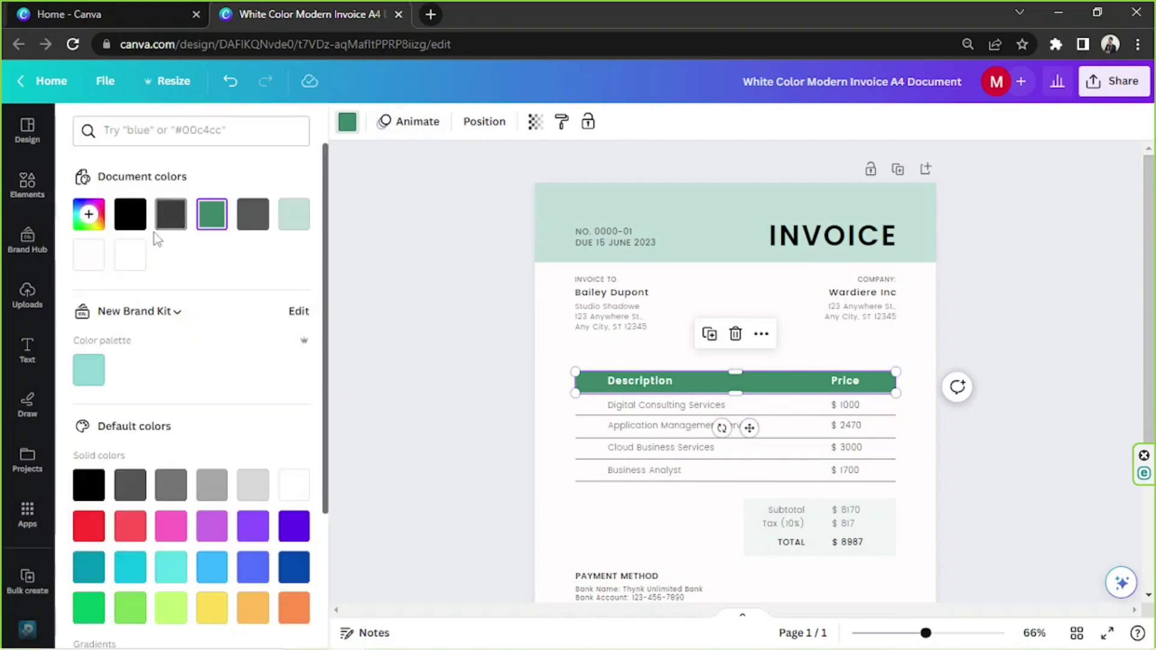
{"action": "left_click", "coordinate": [88, 214]}
{"action": "left_click_drag", "start_coordinate": [182, 326], "coordinate": [148, 313]}
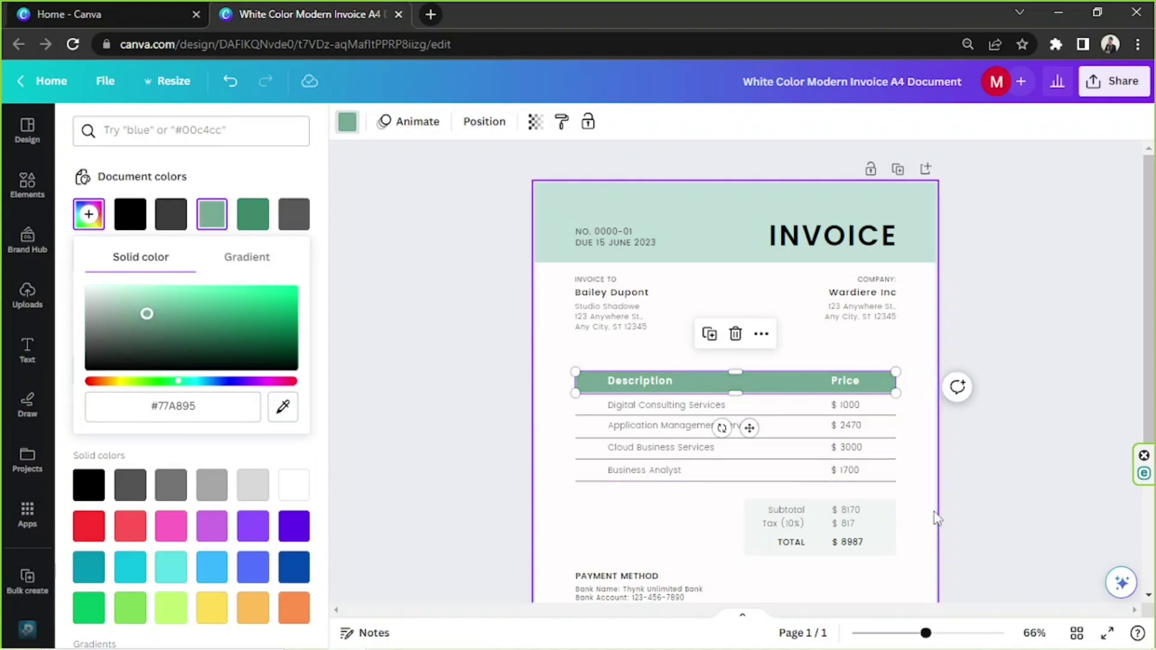
Step: Recolour the box behind the subtotal, tax and total amounts with the dark green document colour
{"action": "left_click", "coordinate": [901, 539]}
{"action": "left_click", "coordinate": [893, 530]}
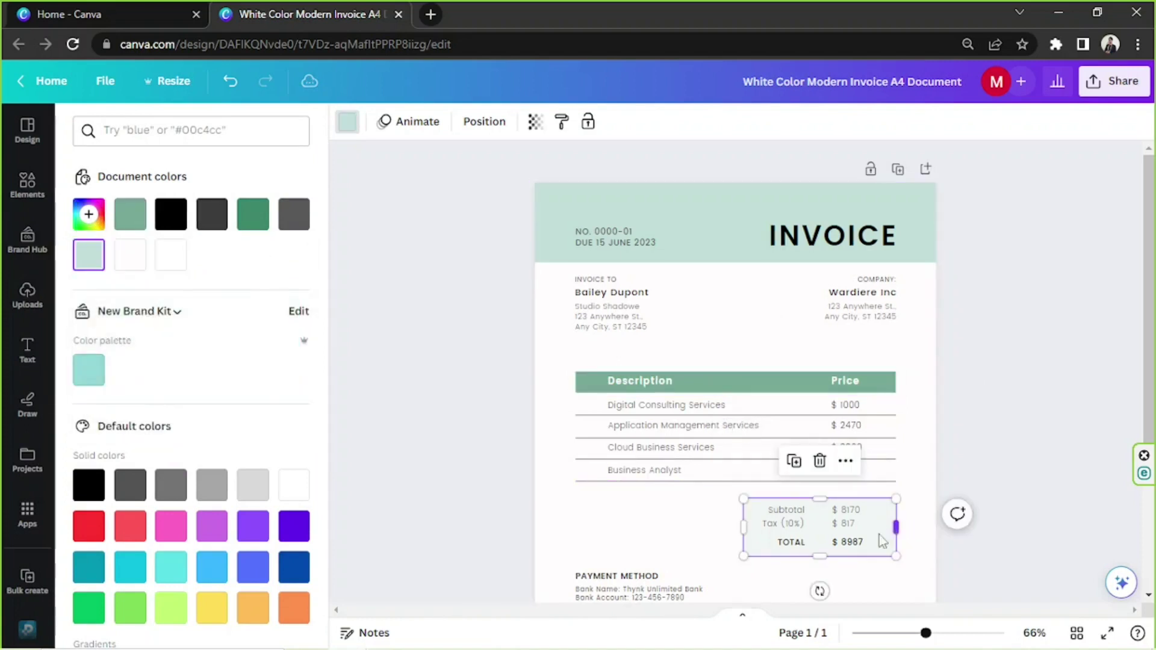
{"action": "left_click", "coordinate": [129, 214]}
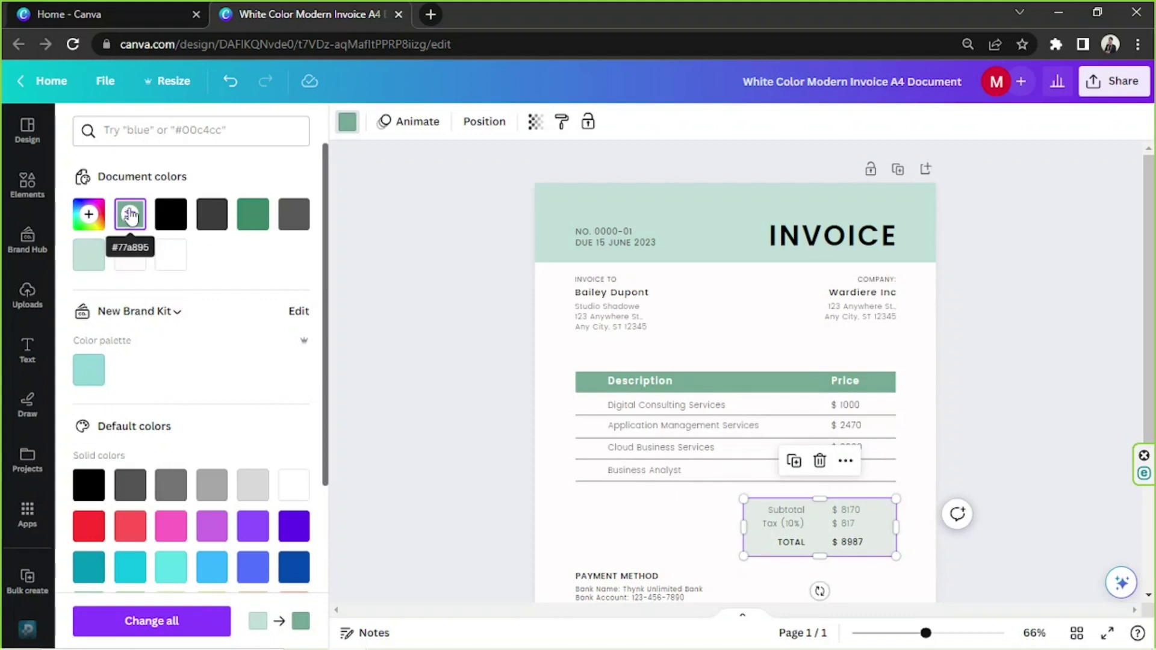
{"action": "left_click", "coordinate": [91, 369]}
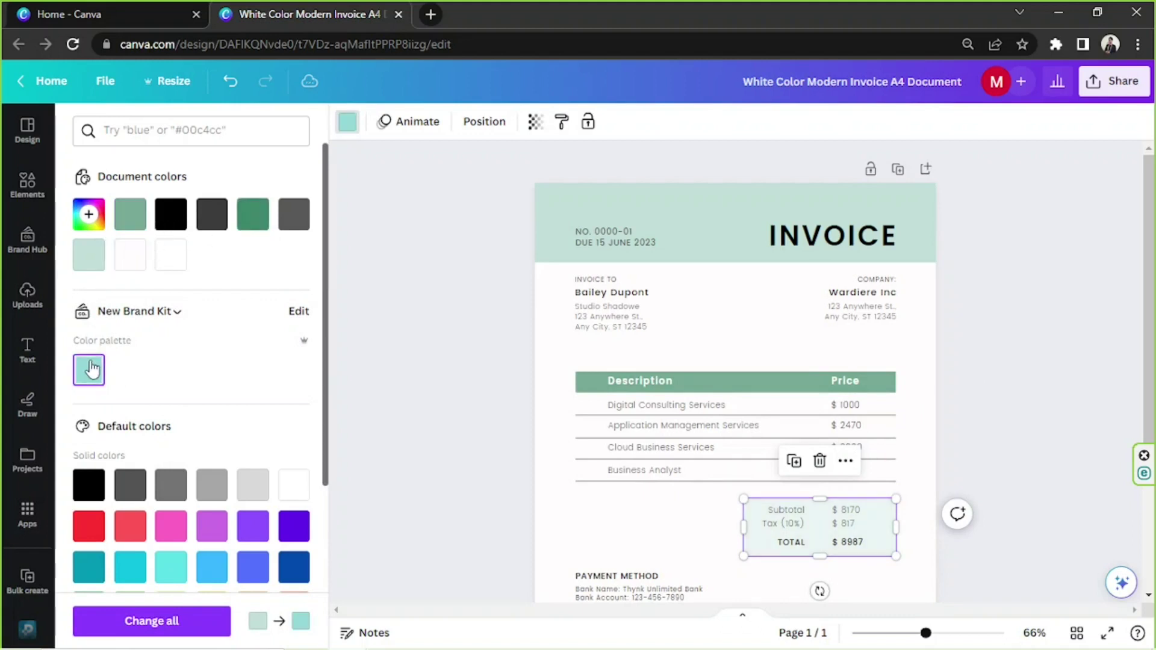
{"action": "left_click", "coordinate": [130, 215]}
{"action": "left_click", "coordinate": [254, 218]}
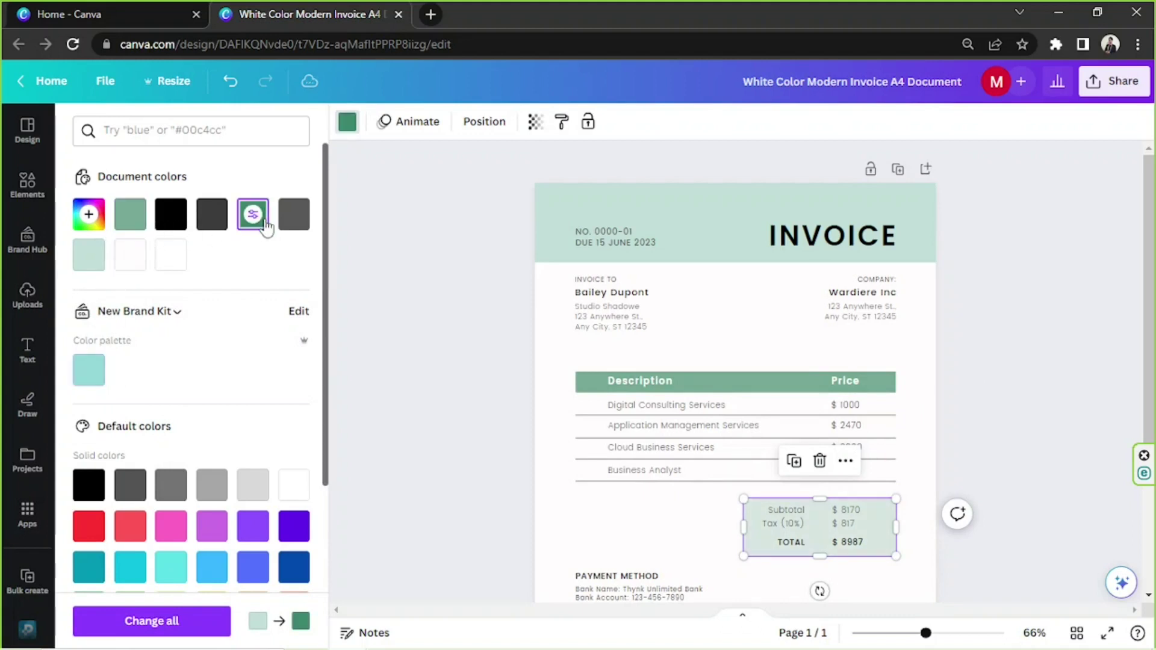
{"action": "left_click", "coordinate": [980, 382]}
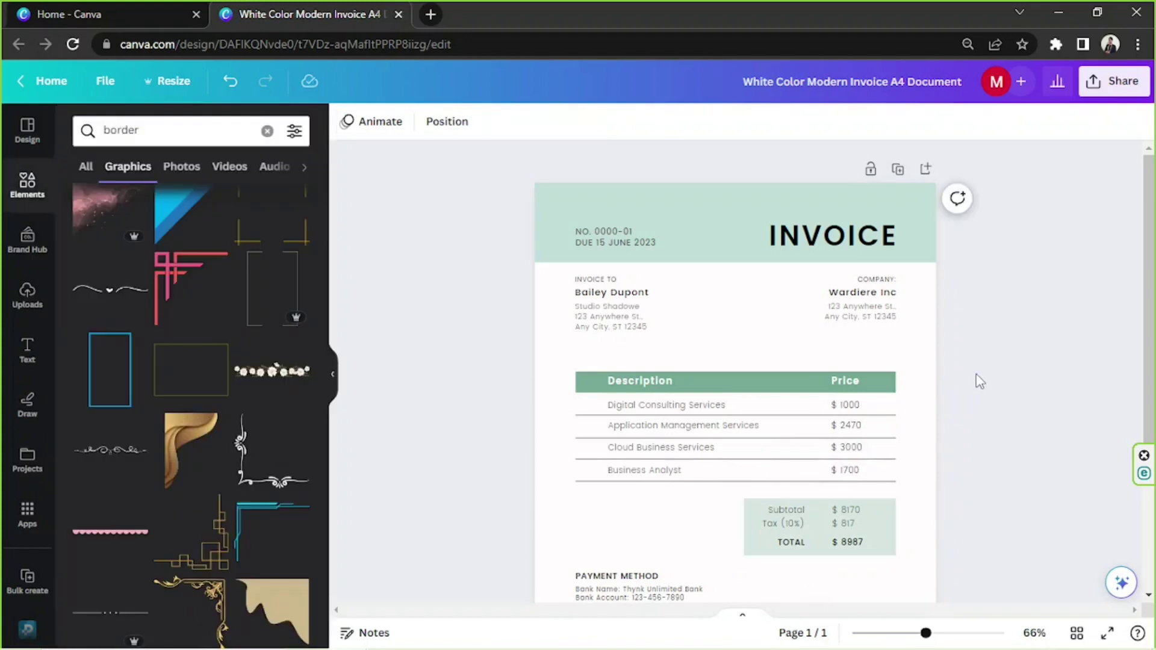
{"action": "scroll", "coordinate": [973, 377], "scroll_direction": "down", "scroll_amount": 3}
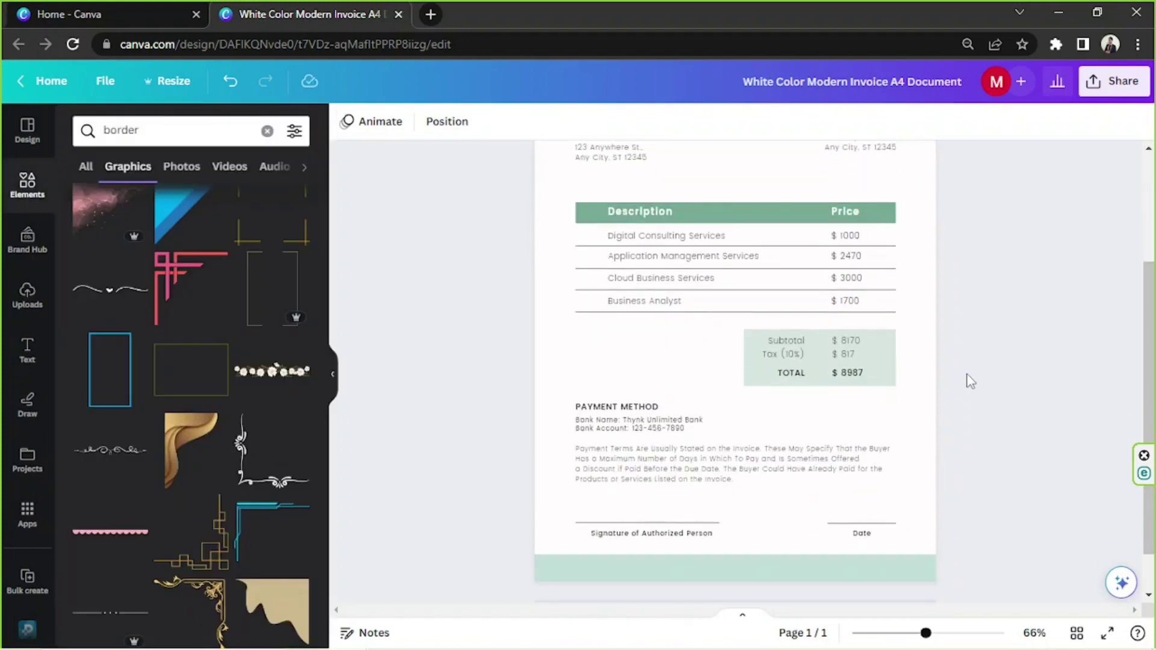
{"action": "scroll", "coordinate": [970, 382], "scroll_direction": "up", "scroll_amount": 3}
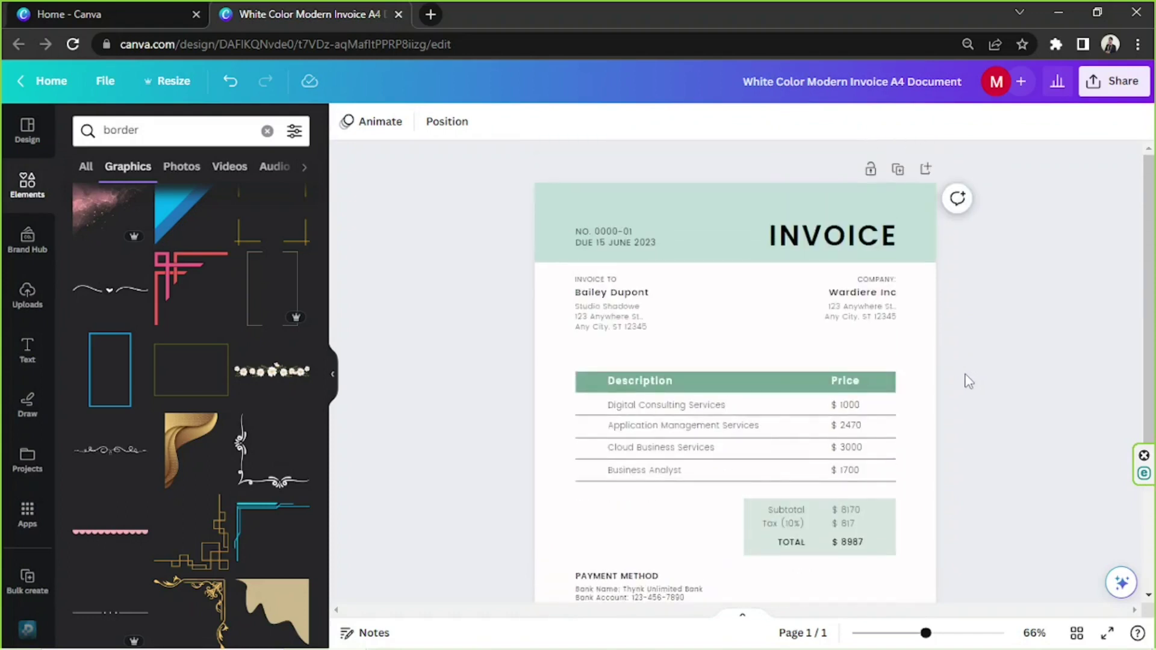
{"action": "left_click_drag", "start_coordinate": [925, 633], "coordinate": [910, 633]}
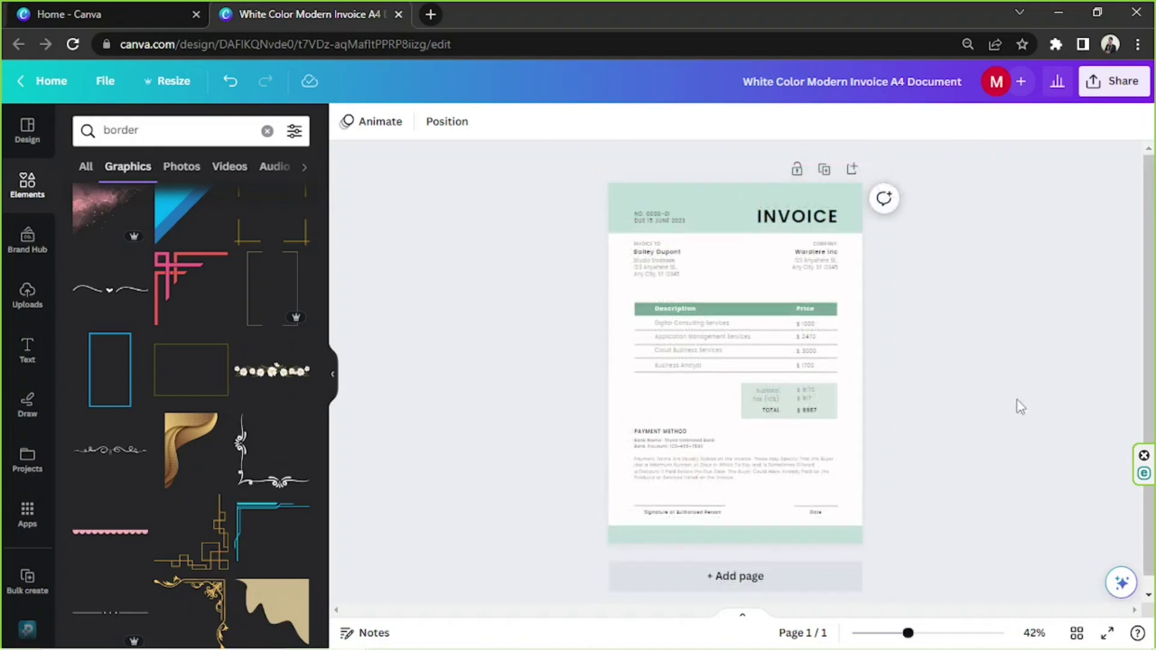
{"action": "left_click_drag", "start_coordinate": [532, 178], "coordinate": [889, 581]}
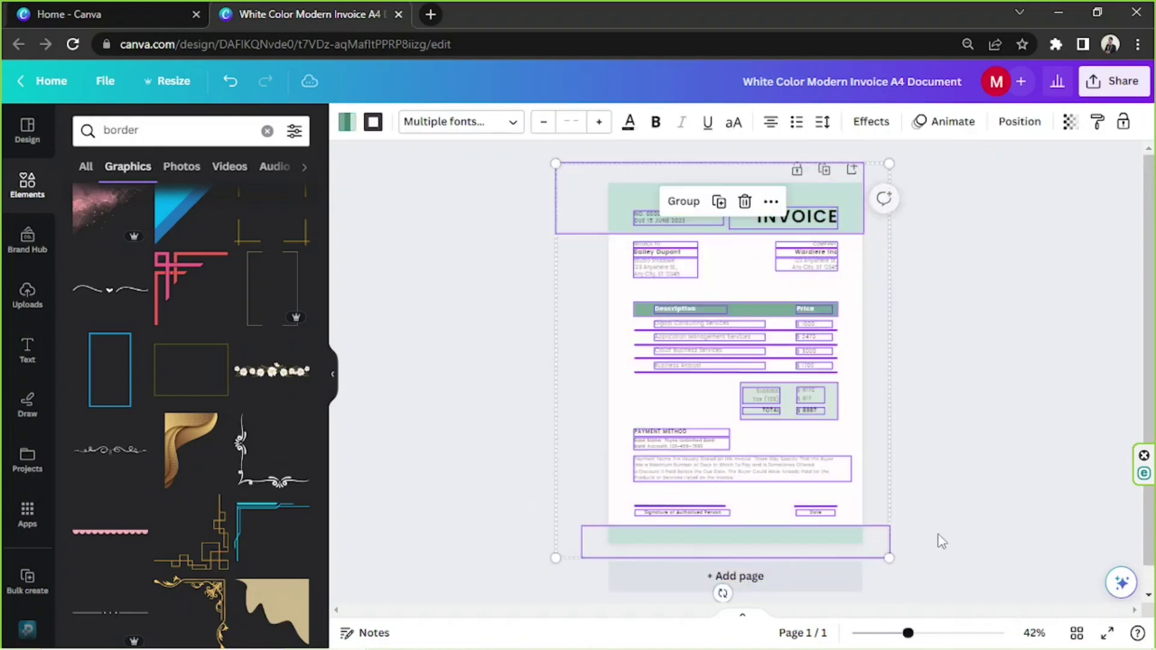
{"action": "left_click", "coordinate": [942, 541]}
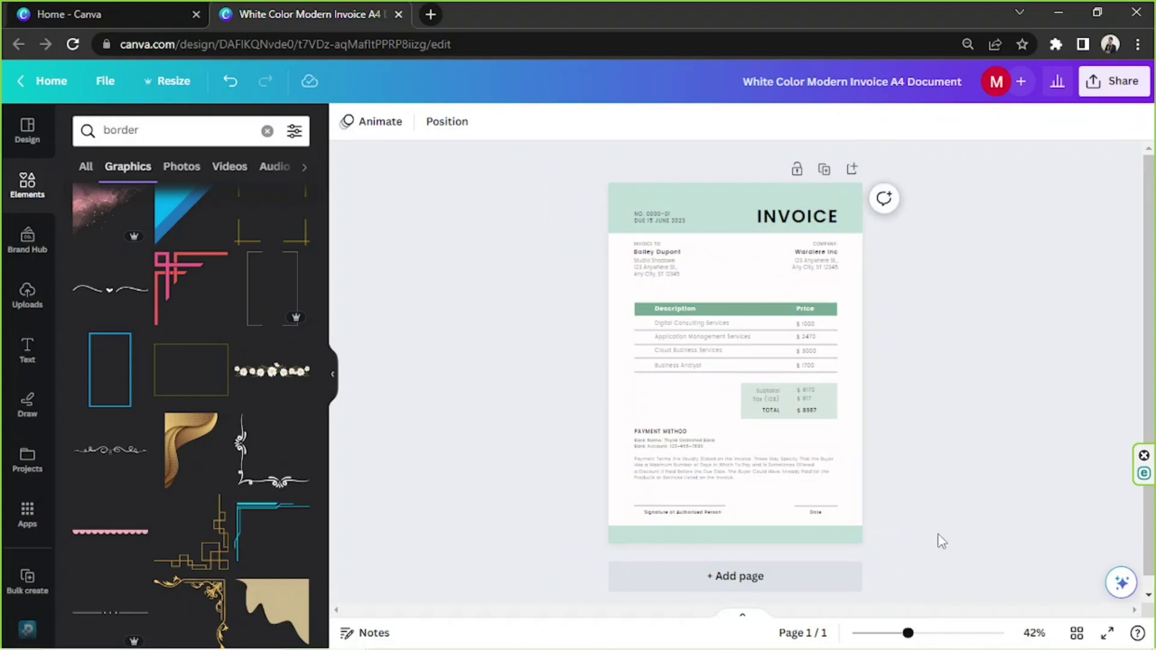
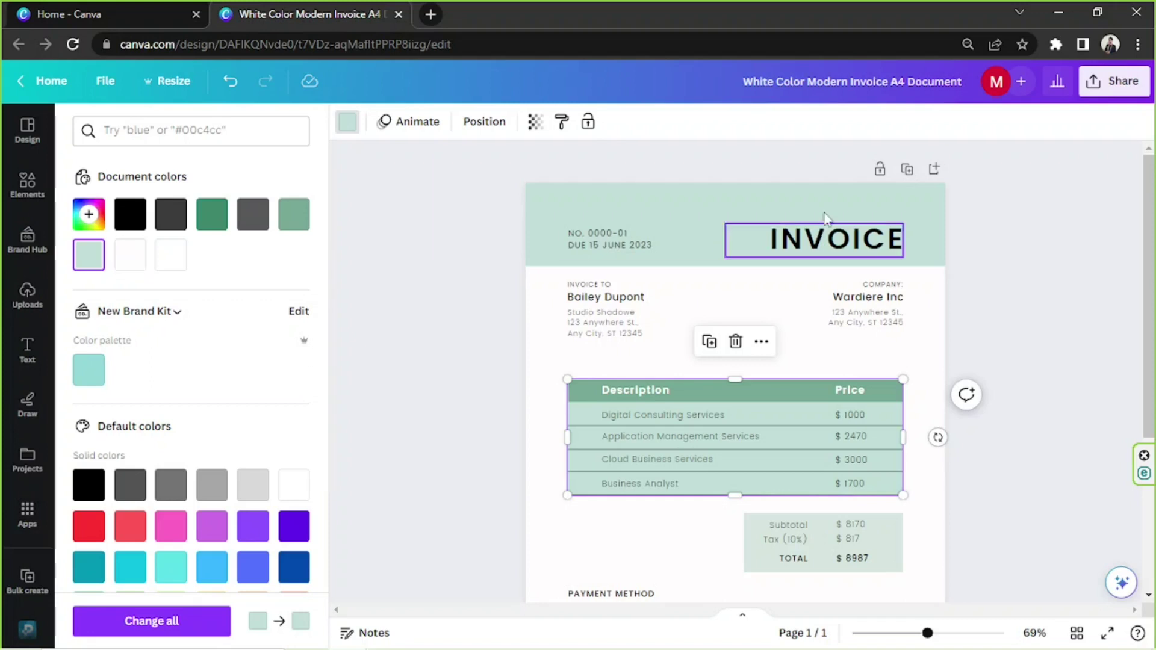
Step: Try a transparency of 50 on the pale green rectangle behind the item rows and settle on 40
{"action": "left_click", "coordinate": [535, 123]}
{"action": "left_click", "coordinate": [526, 162]}
{"action": "type", "text": "50"}
{"action": "key", "text": "Return"}
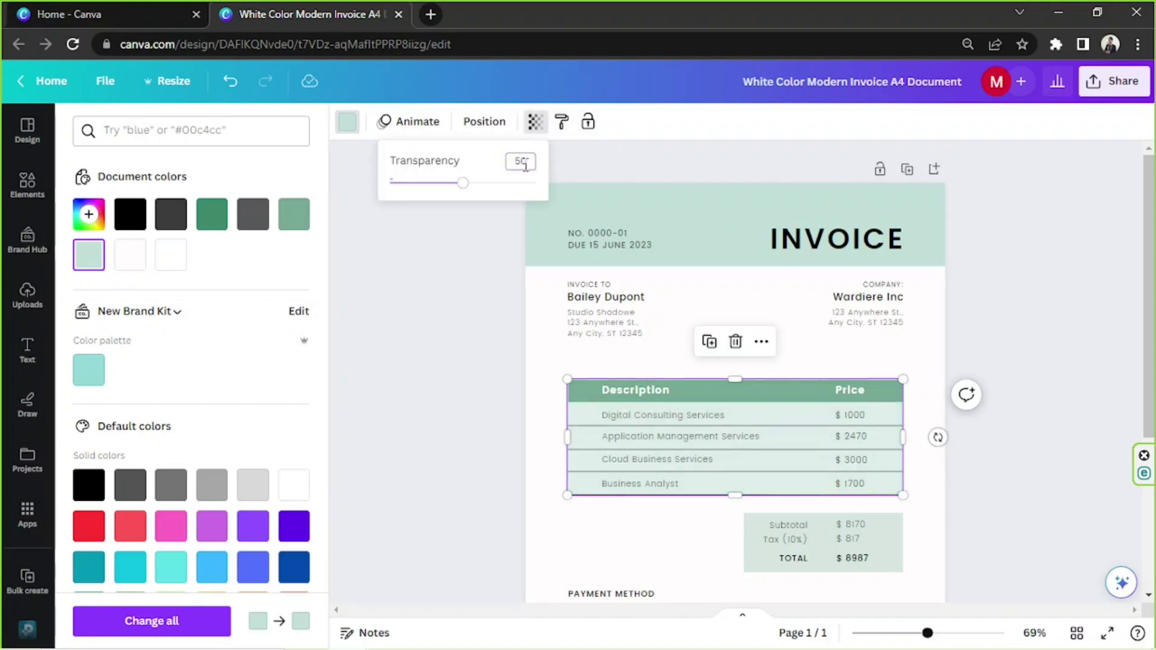
{"action": "left_click", "coordinate": [525, 163]}
{"action": "type", "text": "40"}
{"action": "key", "text": "Return"}
{"action": "left_click", "coordinate": [1010, 341]}
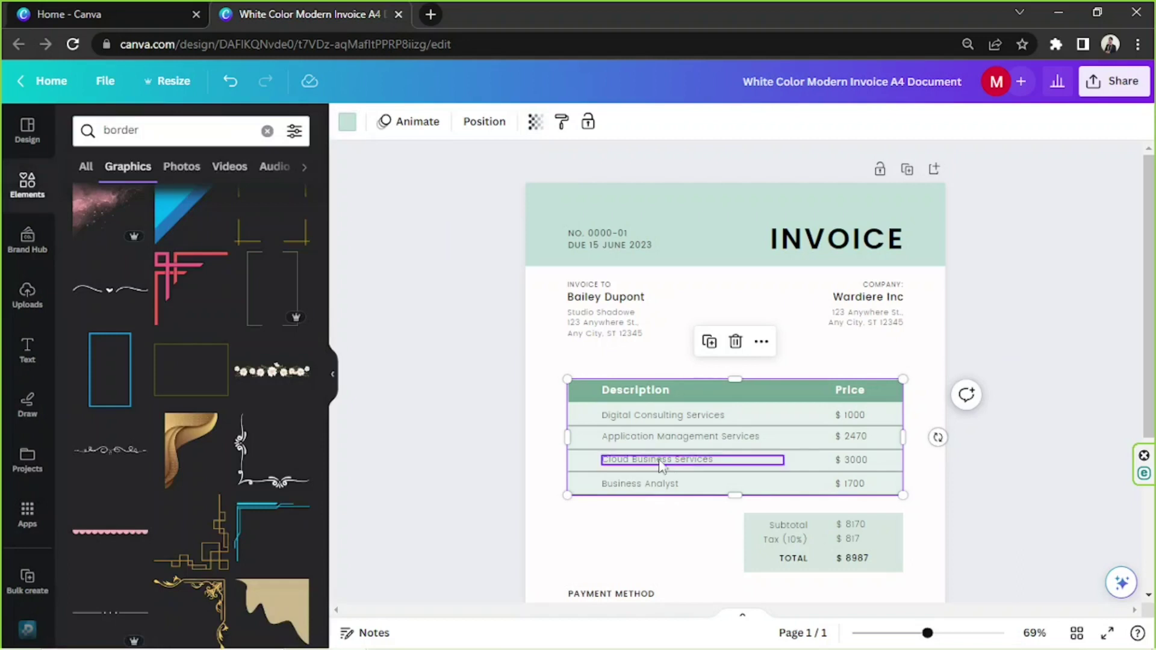
Step: Recolour the service descriptions and prices in the table's item rows black
{"action": "left_click", "coordinate": [623, 415]}
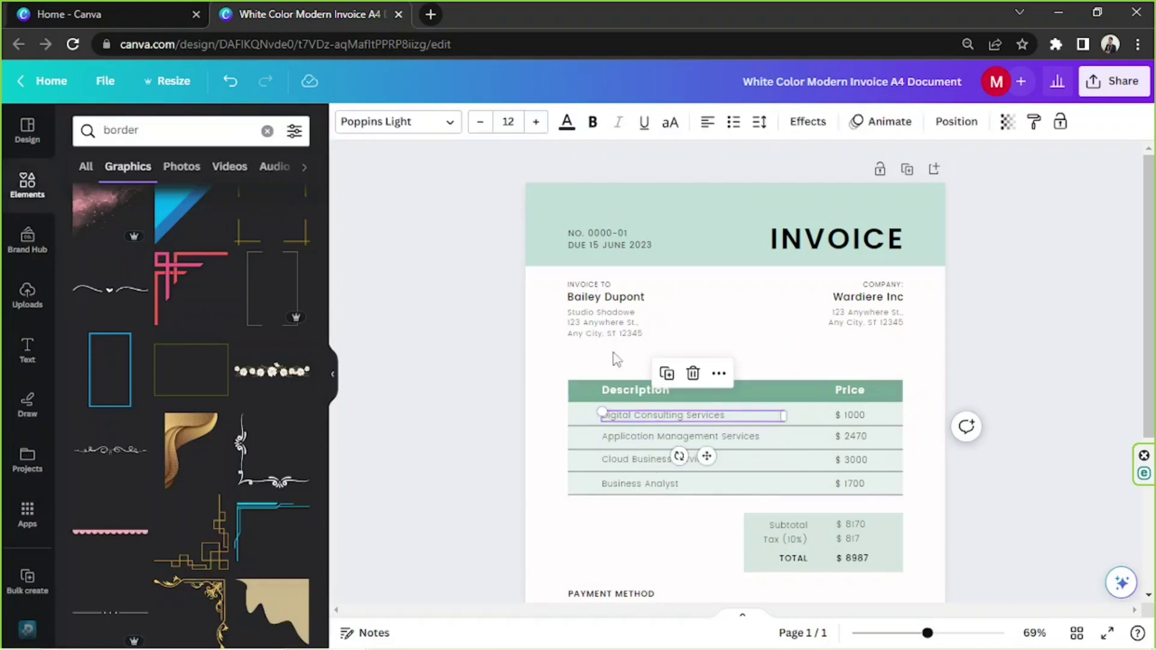
{"action": "left_click", "coordinate": [567, 122]}
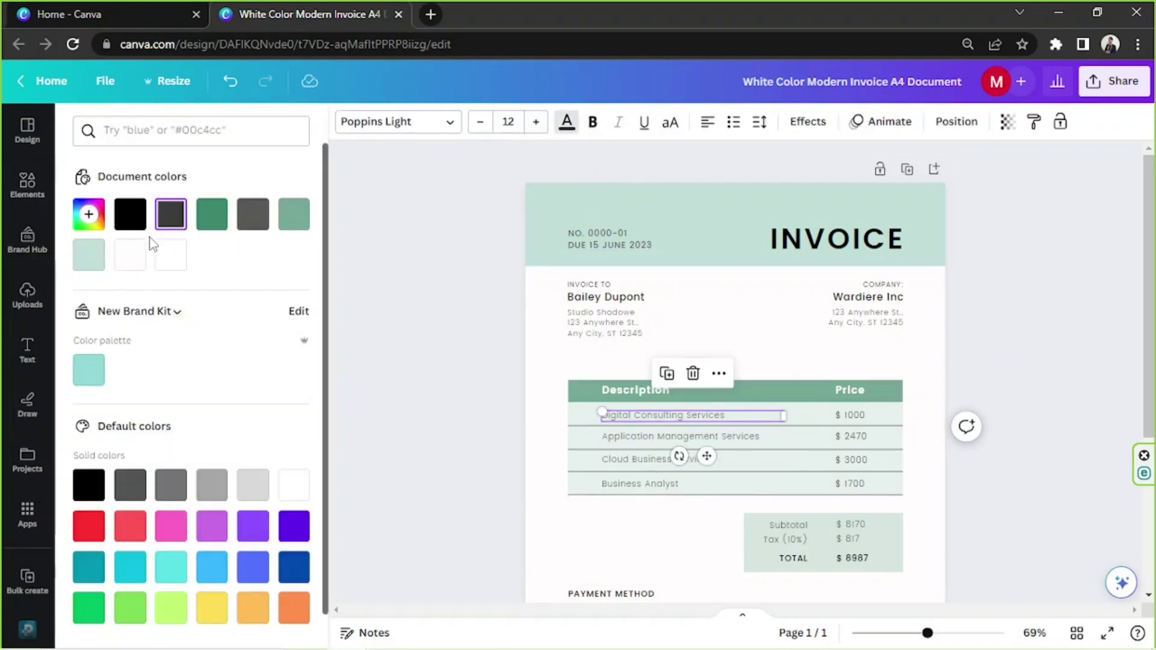
{"action": "left_click", "coordinate": [681, 436]}
{"action": "left_click", "coordinate": [657, 459], "text": "shift"}
{"action": "left_click", "coordinate": [130, 214]}
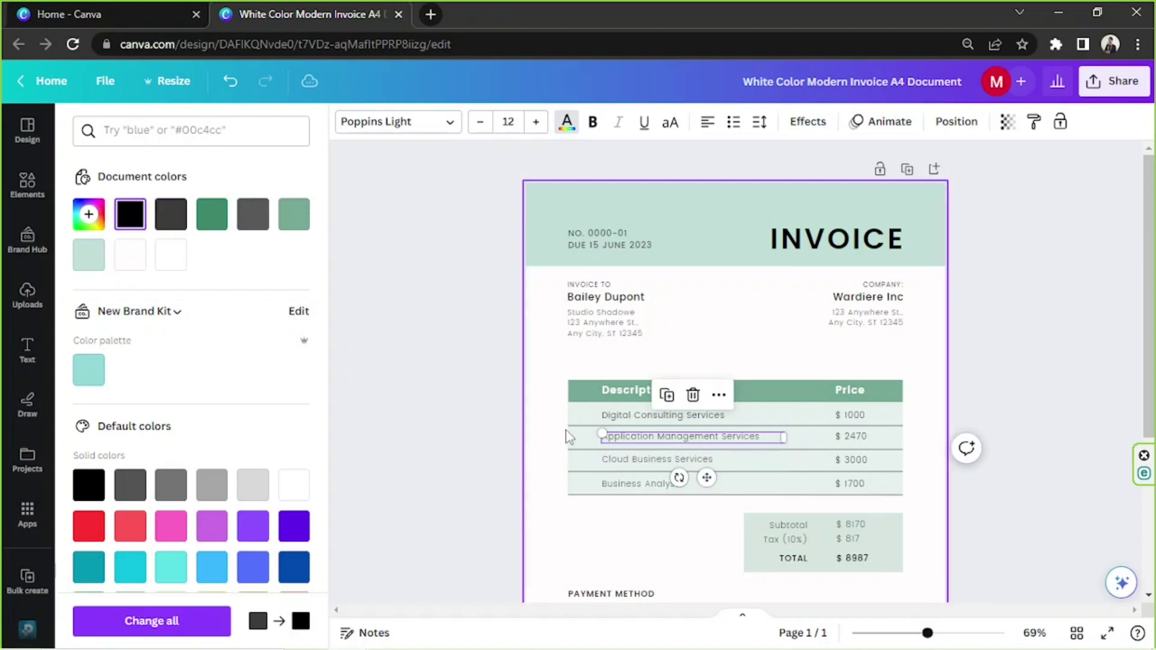
{"action": "left_click_drag", "start_coordinate": [534, 409], "coordinate": [890, 500]}
{"action": "left_click", "coordinate": [630, 121]}
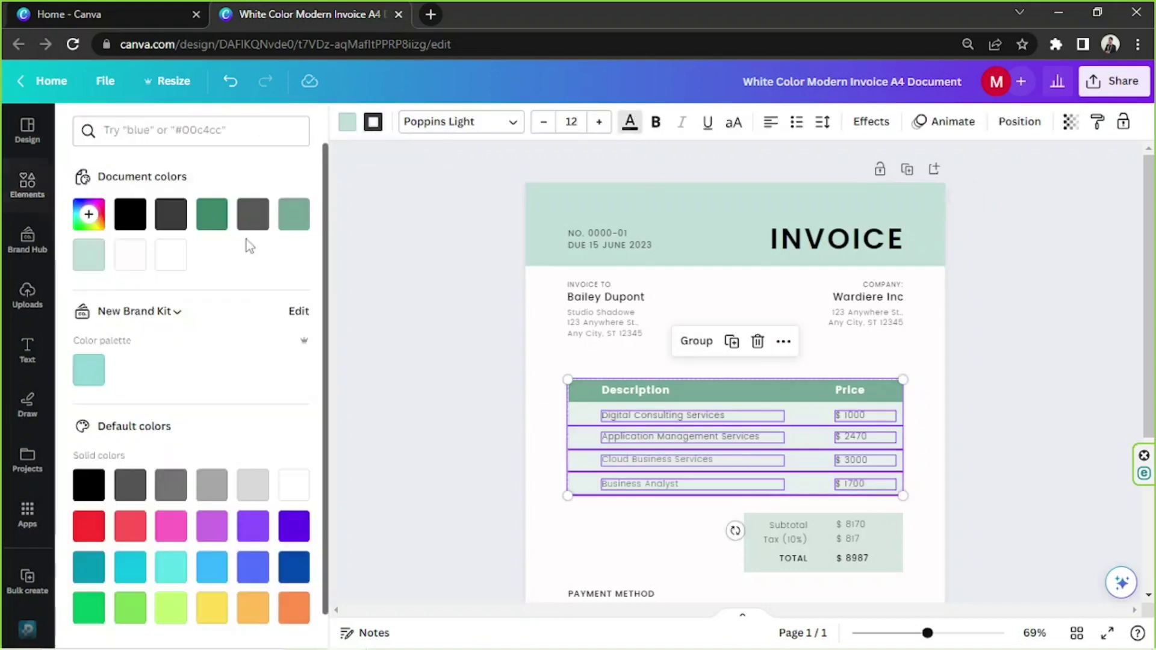
{"action": "left_click", "coordinate": [1008, 349]}
Step: Recolour the subtotal, tax and total text in the box below the table black
{"action": "scroll", "coordinate": [1010, 354], "scroll_direction": "down", "scroll_amount": 3}
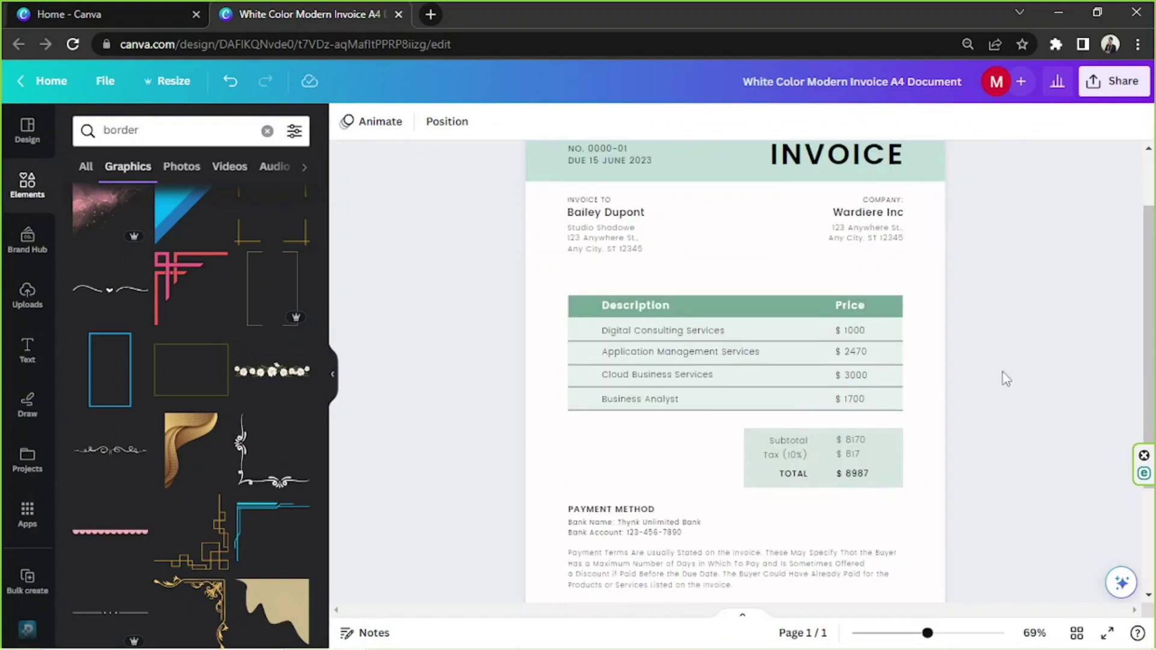
{"action": "left_click_drag", "start_coordinate": [926, 489], "coordinate": [751, 440]}
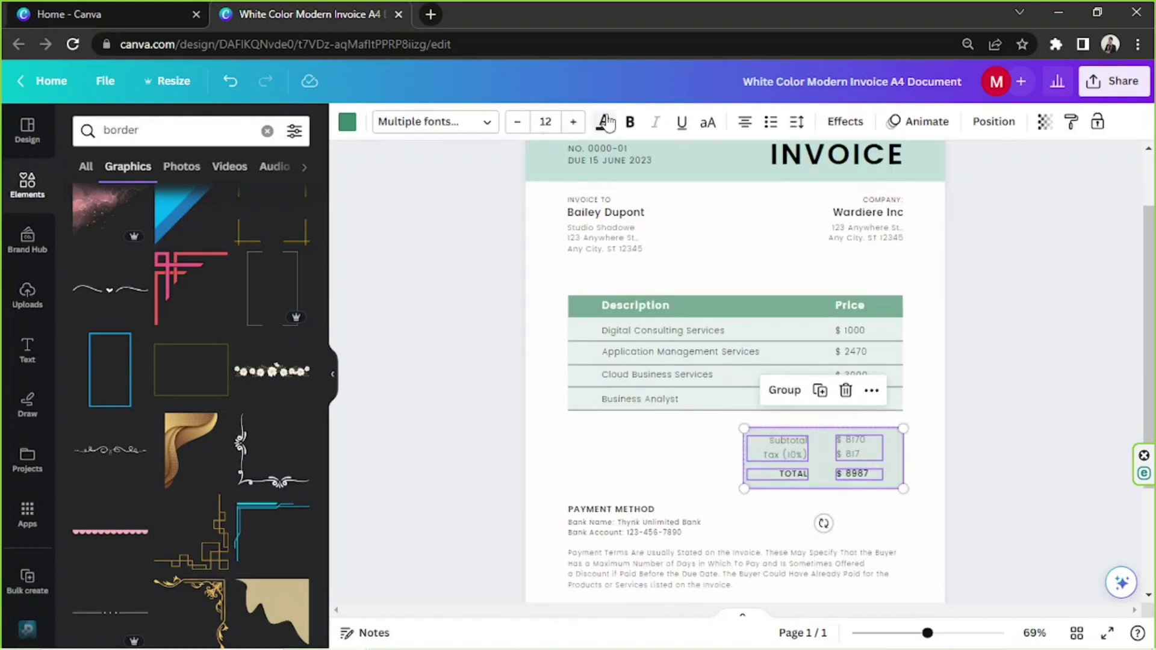
{"action": "left_click", "coordinate": [604, 123]}
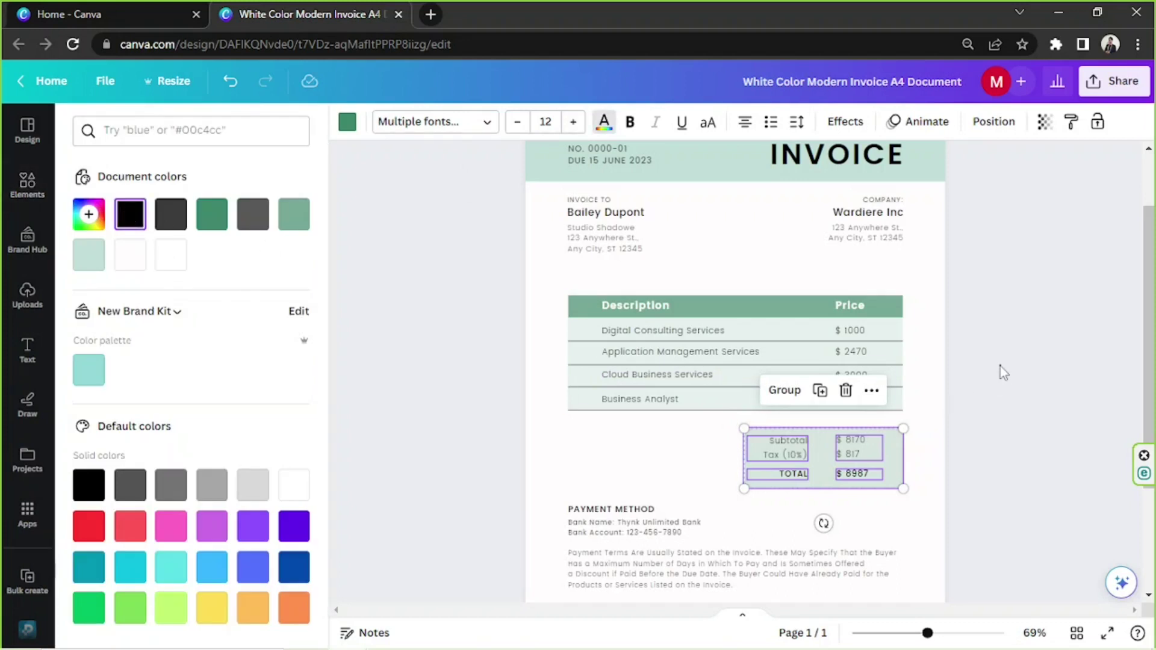
{"action": "left_click", "coordinate": [1000, 366]}
Step: Try to recolour all text on the page black, including the table's header row, and undo it
{"action": "scroll", "coordinate": [988, 349], "scroll_direction": "up", "scroll_amount": 2}
{"action": "scroll", "coordinate": [959, 452], "scroll_direction": "down", "scroll_amount": 4}
{"action": "scroll", "coordinate": [916, 577], "scroll_direction": "down", "scroll_amount": 5}
{"action": "left_click_drag", "start_coordinate": [803, 466], "coordinate": [587, 166]}
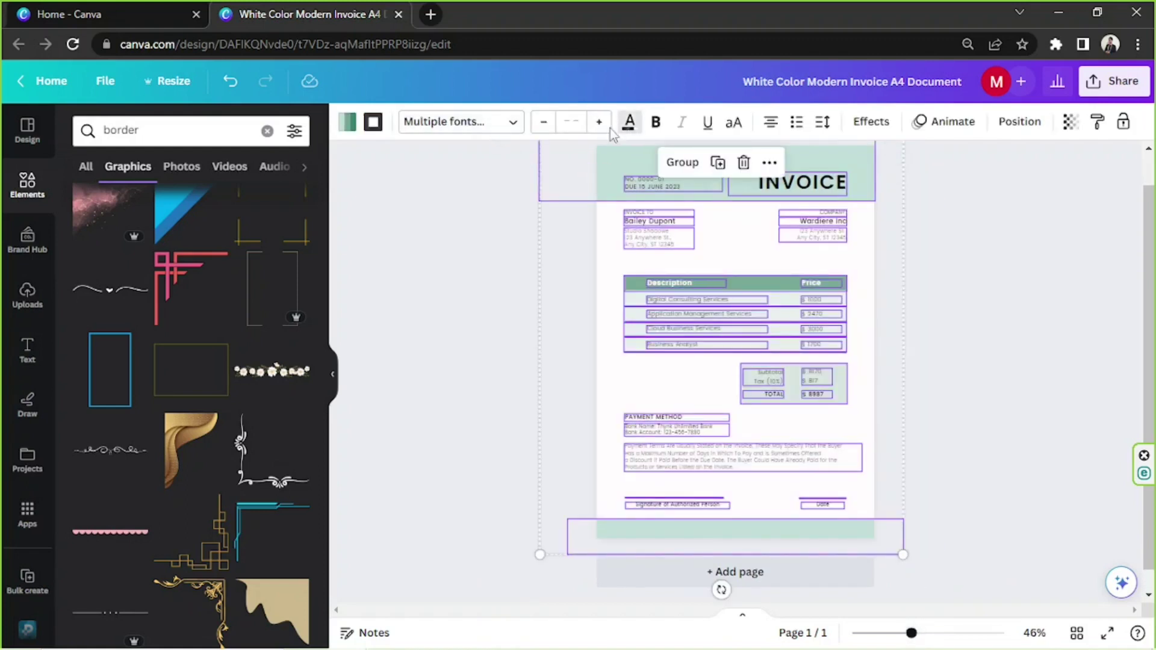
{"action": "left_click", "coordinate": [629, 122]}
{"action": "left_click", "coordinate": [130, 214]}
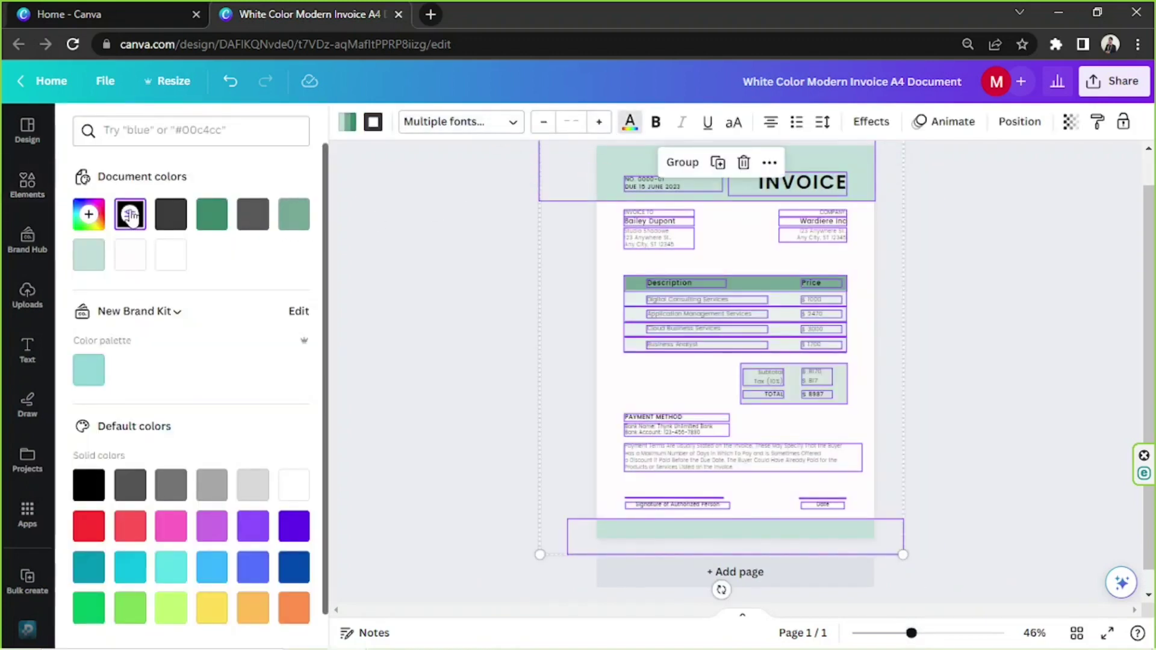
{"action": "key", "text": "ctrl+z"}
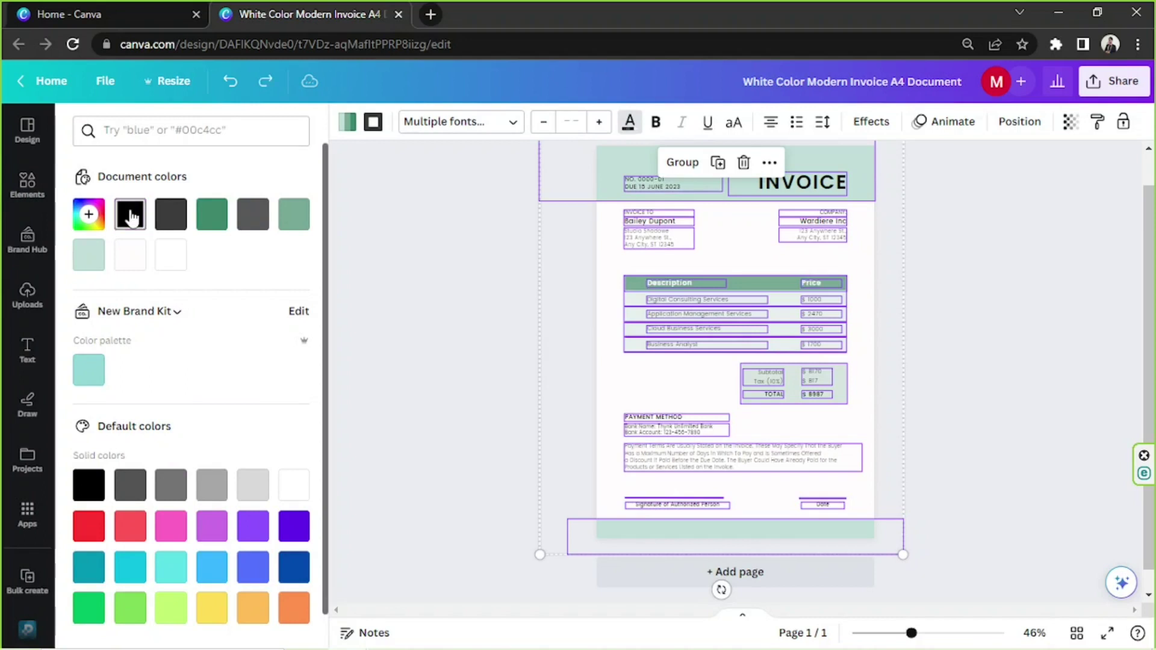
{"action": "key", "text": "Escape"}
{"action": "left_click", "coordinate": [1007, 540]}
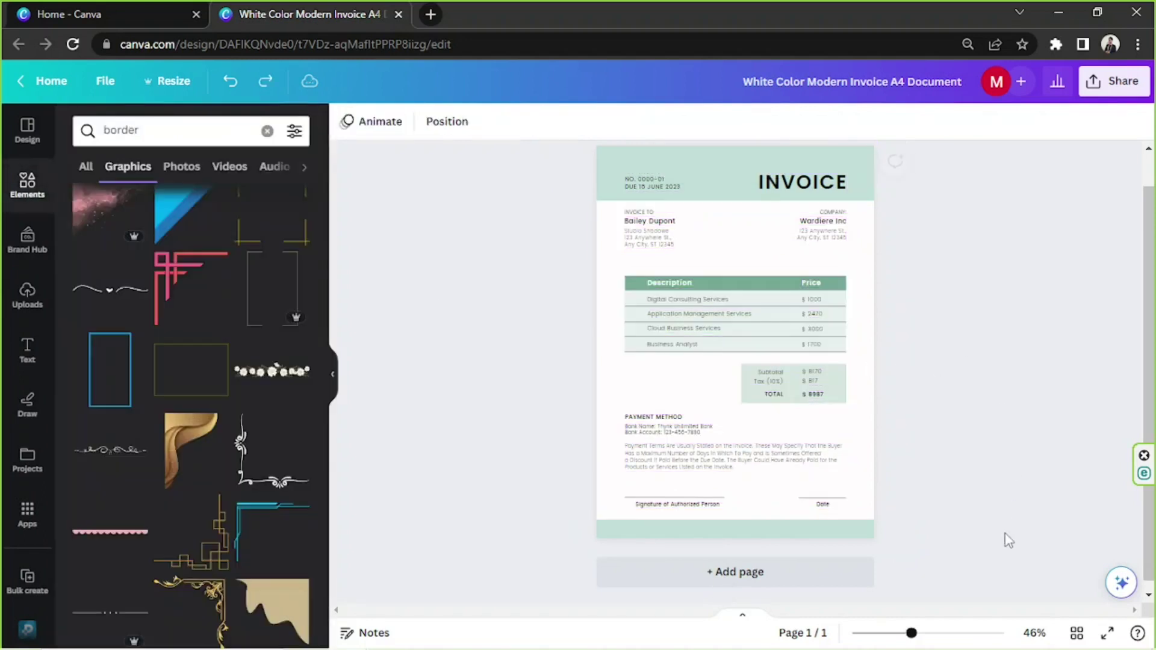
Step: Recolour the text from the item rows down to the signature lines black, leaving out the table's header labels
{"action": "left_click_drag", "start_coordinate": [968, 546], "coordinate": [613, 303]}
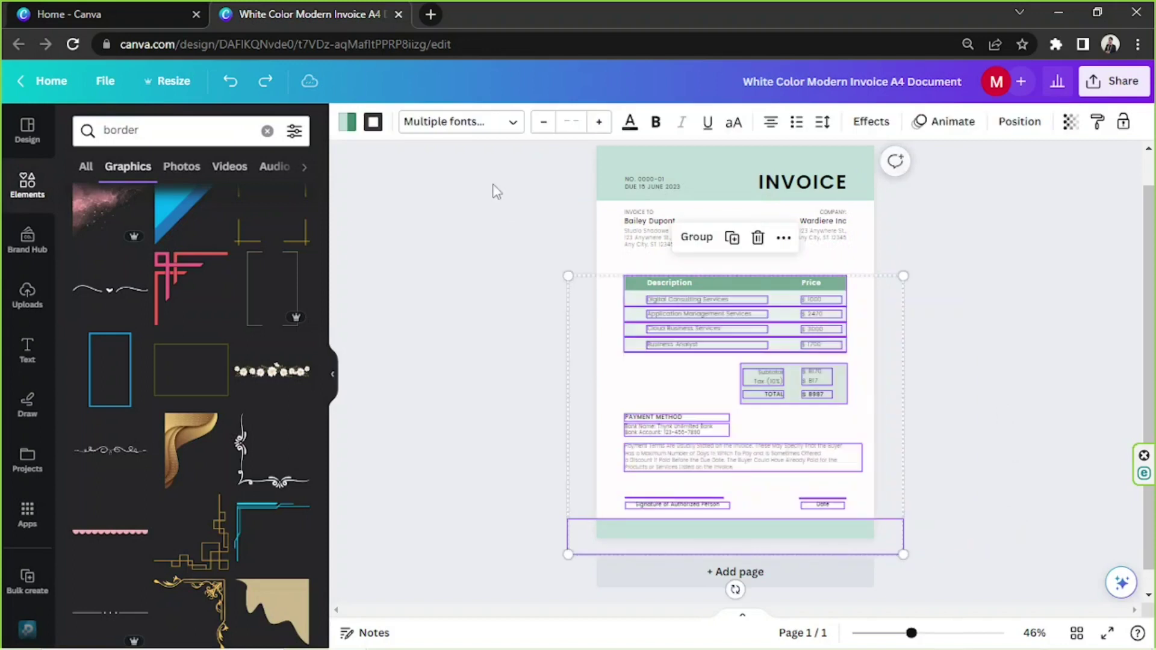
{"action": "left_click", "coordinate": [629, 122]}
{"action": "left_click", "coordinate": [130, 214]}
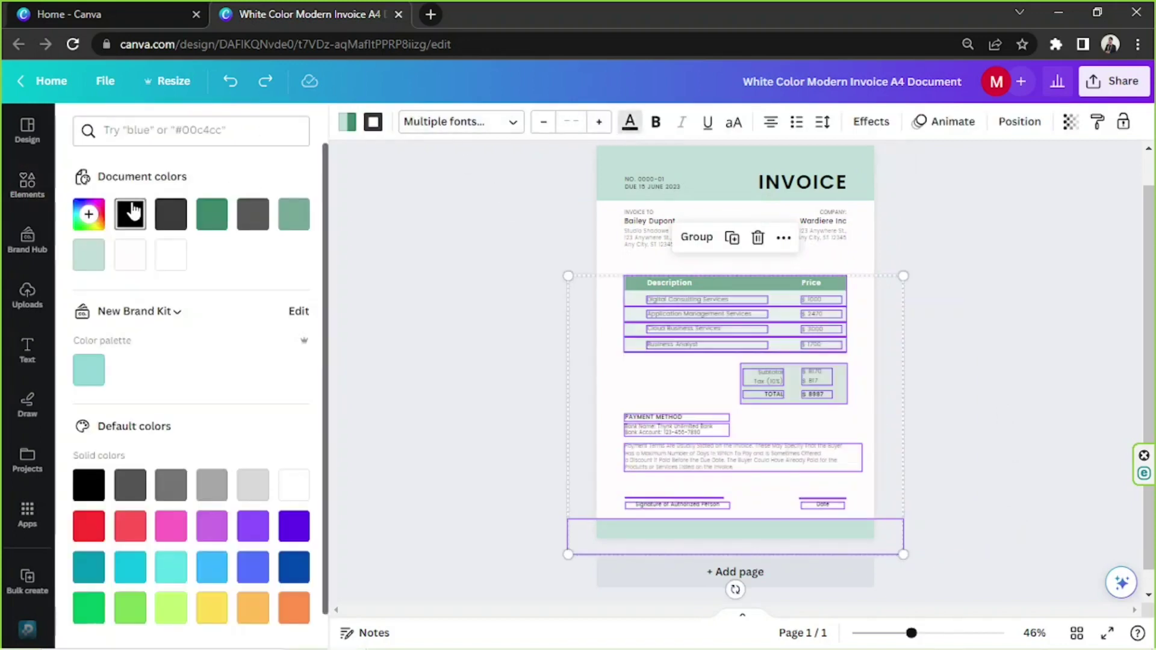
{"action": "scroll", "coordinate": [877, 337], "scroll_direction": "up", "scroll_amount": 2}
{"action": "key", "text": "Escape"}
Step: Recolour the text in the header band and the invoice-to and company blocks black
{"action": "left_click_drag", "start_coordinate": [946, 271], "coordinate": [573, 218]}
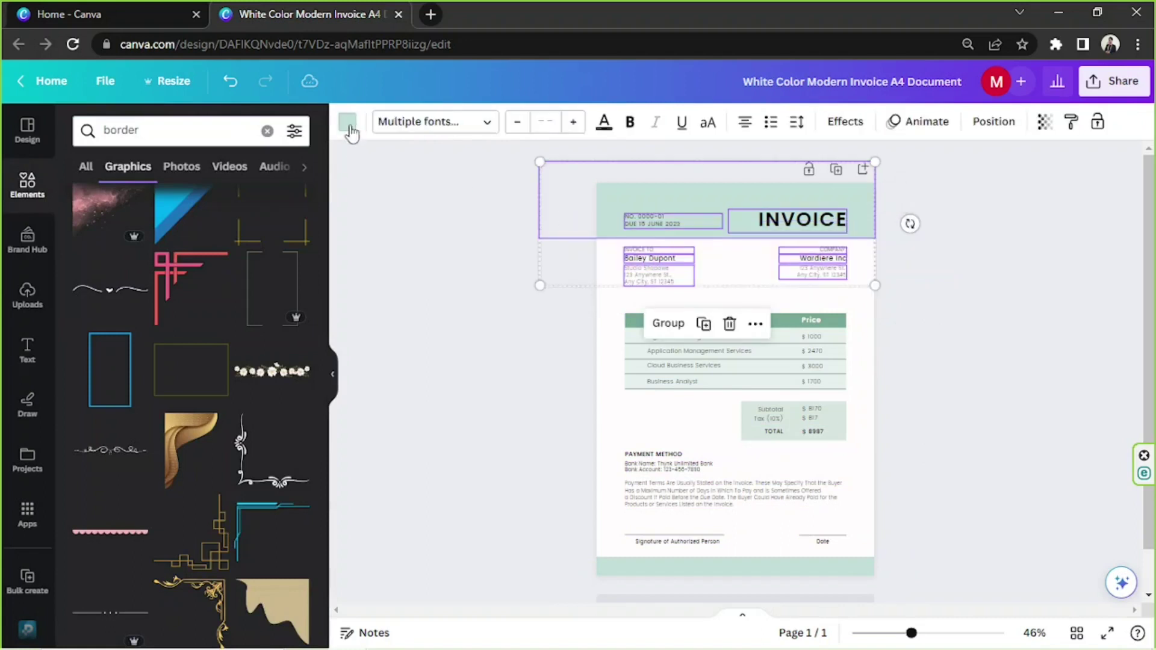
{"action": "left_click", "coordinate": [604, 121]}
{"action": "left_click", "coordinate": [133, 218]}
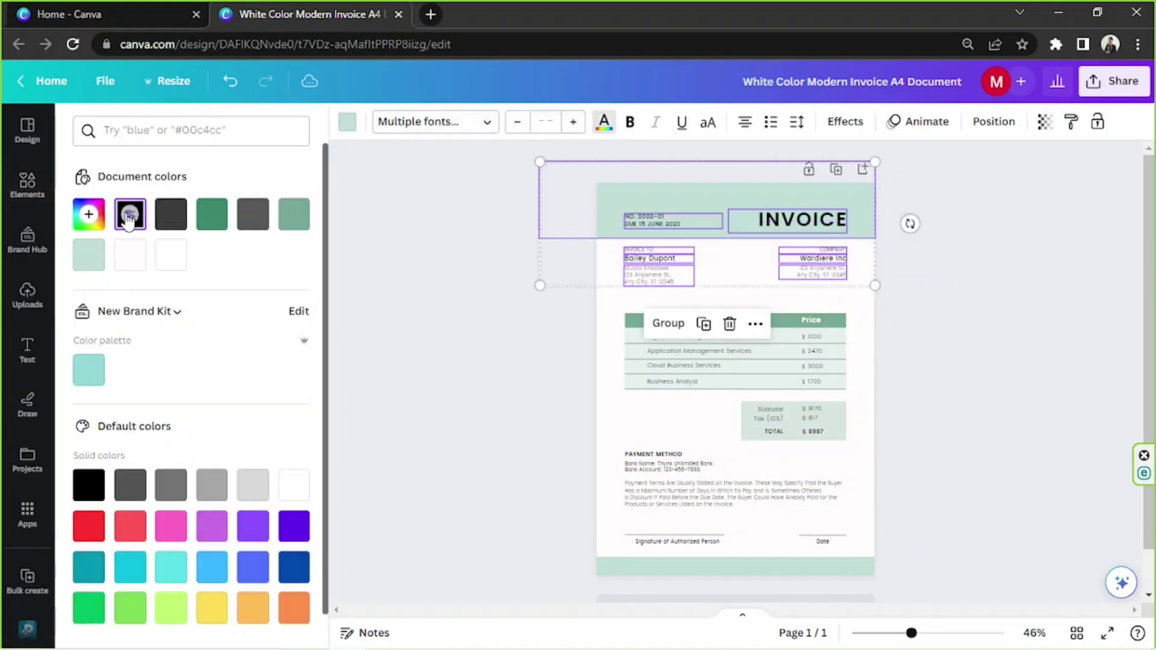
{"action": "left_click", "coordinate": [981, 336]}
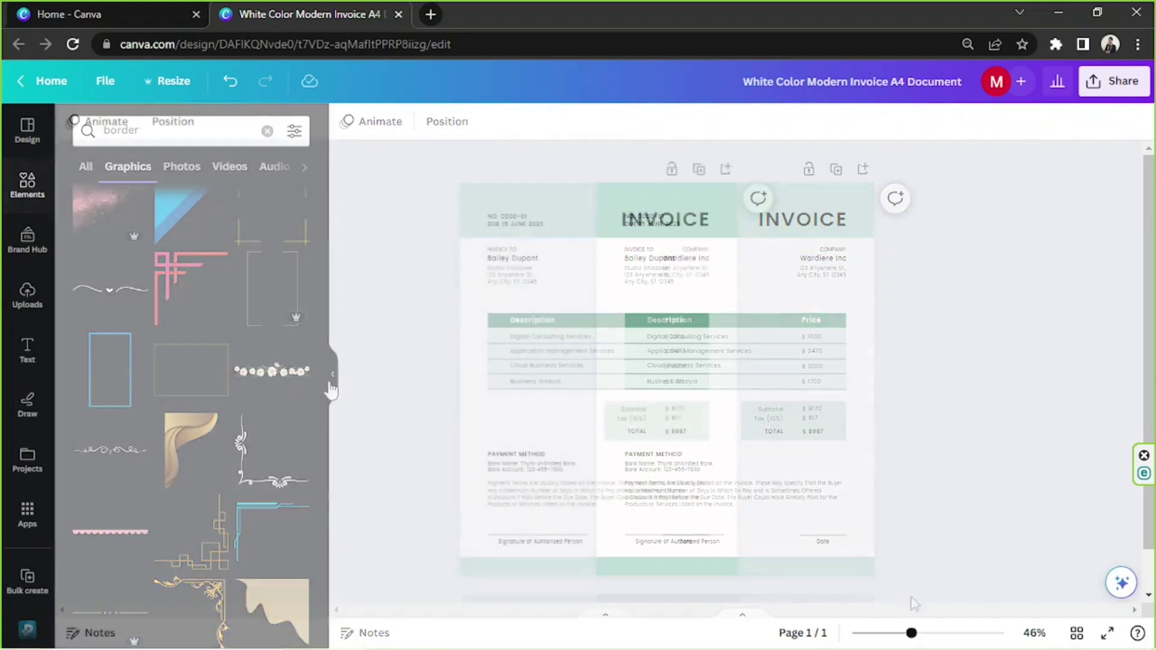
Step: Open the design's download settings, review the available file types and keep PNG
{"action": "left_click_drag", "start_coordinate": [911, 633], "coordinate": [915, 633]}
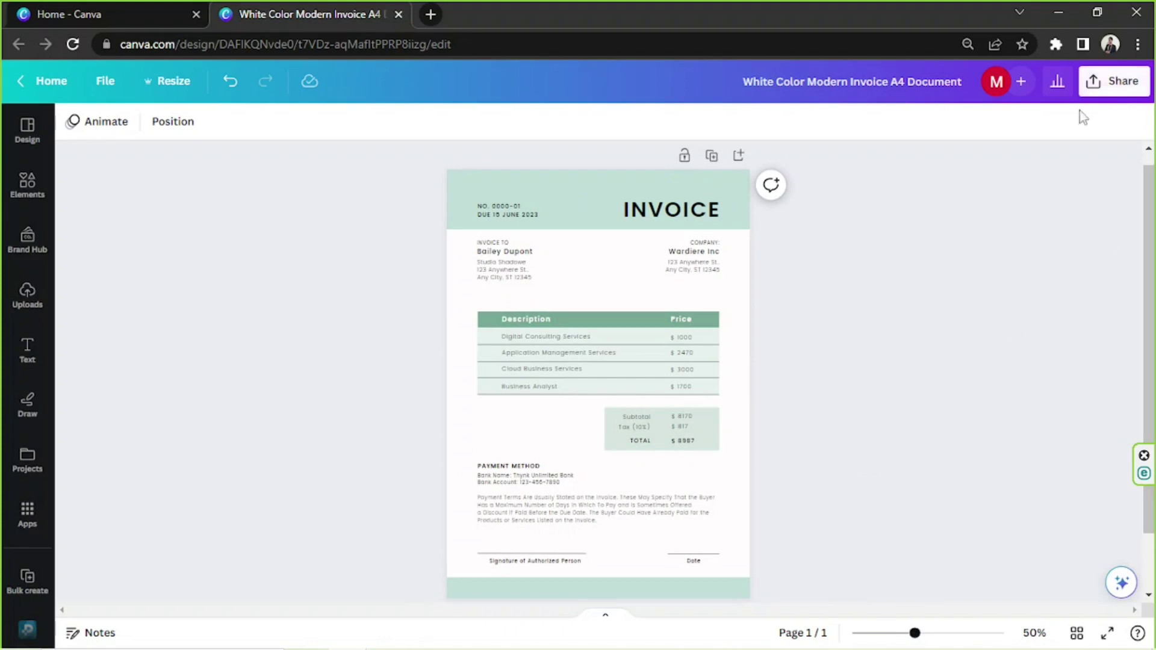
{"action": "left_click", "coordinate": [1116, 84]}
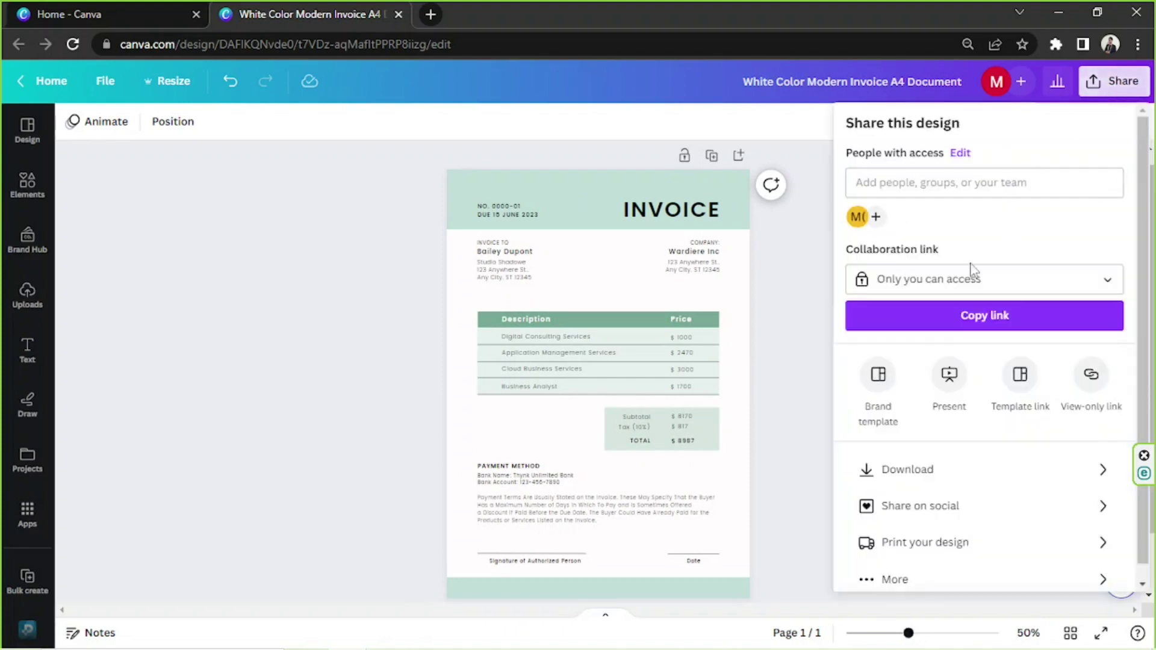
{"action": "left_click", "coordinate": [941, 479]}
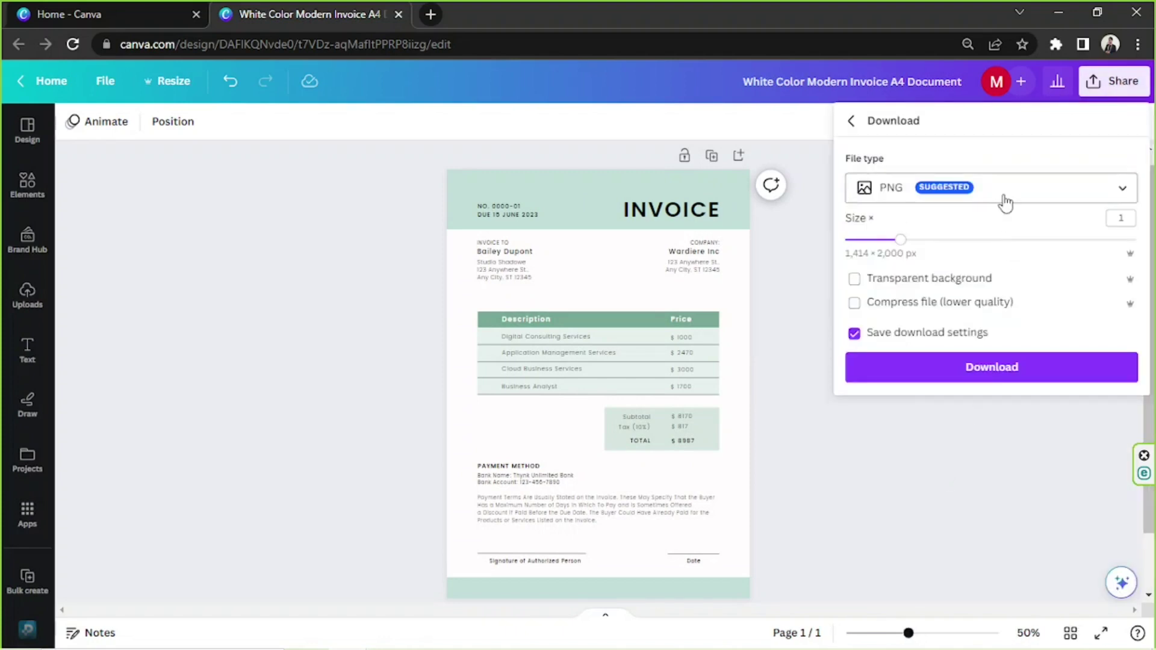
{"action": "left_click", "coordinate": [1004, 197]}
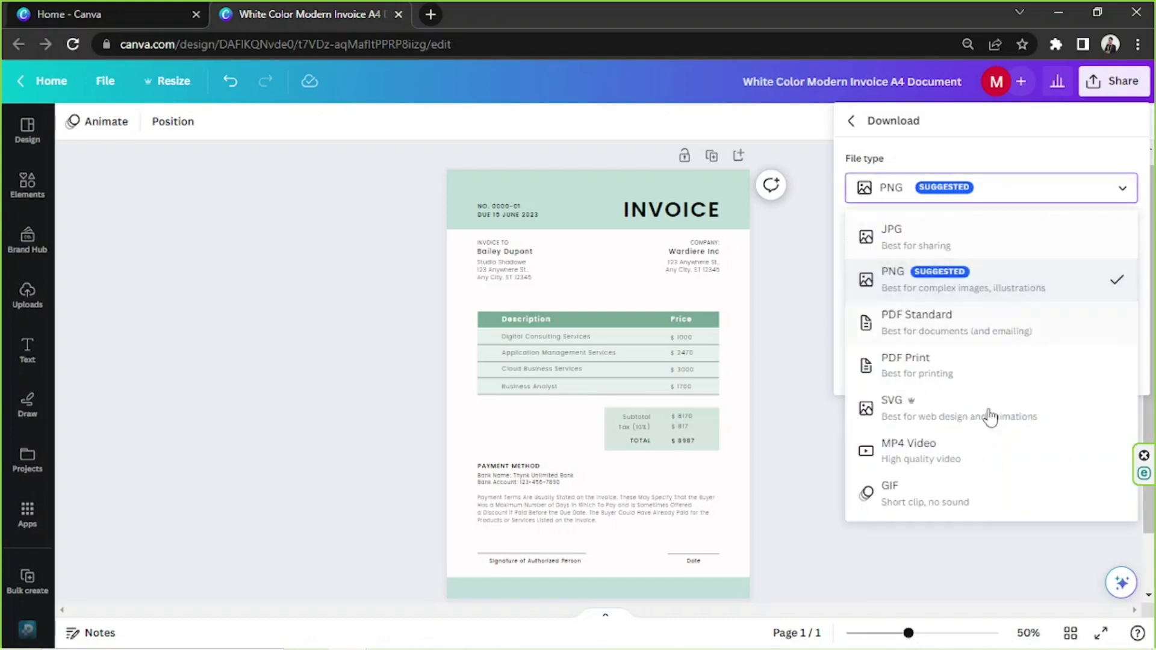
{"action": "left_click", "coordinate": [964, 196]}
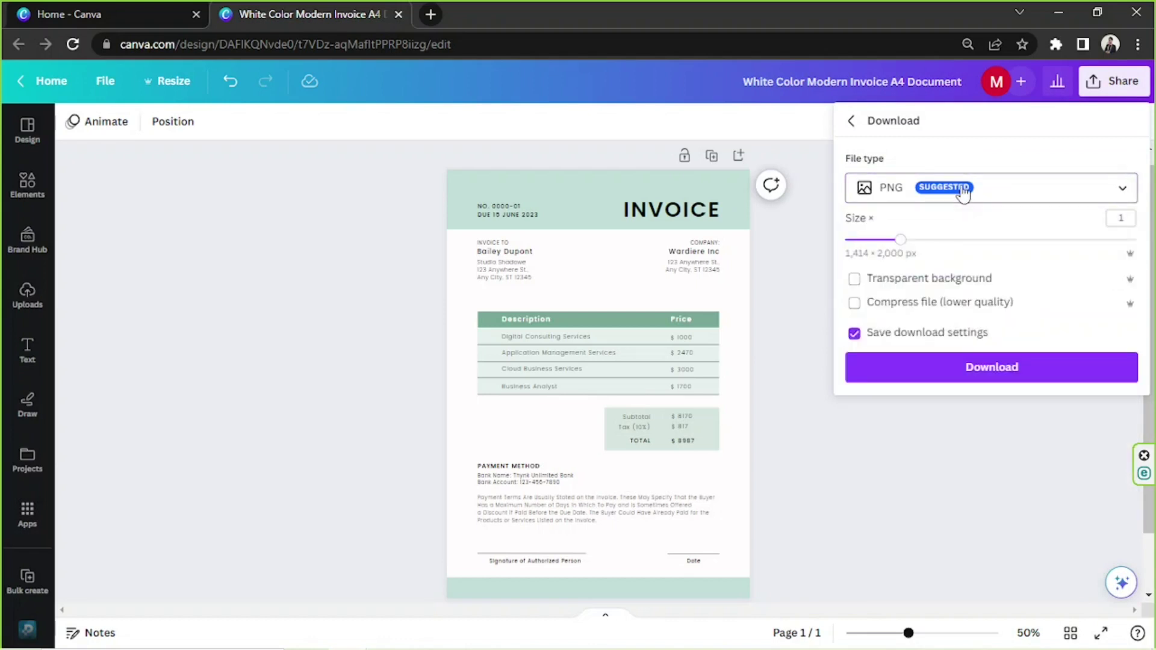